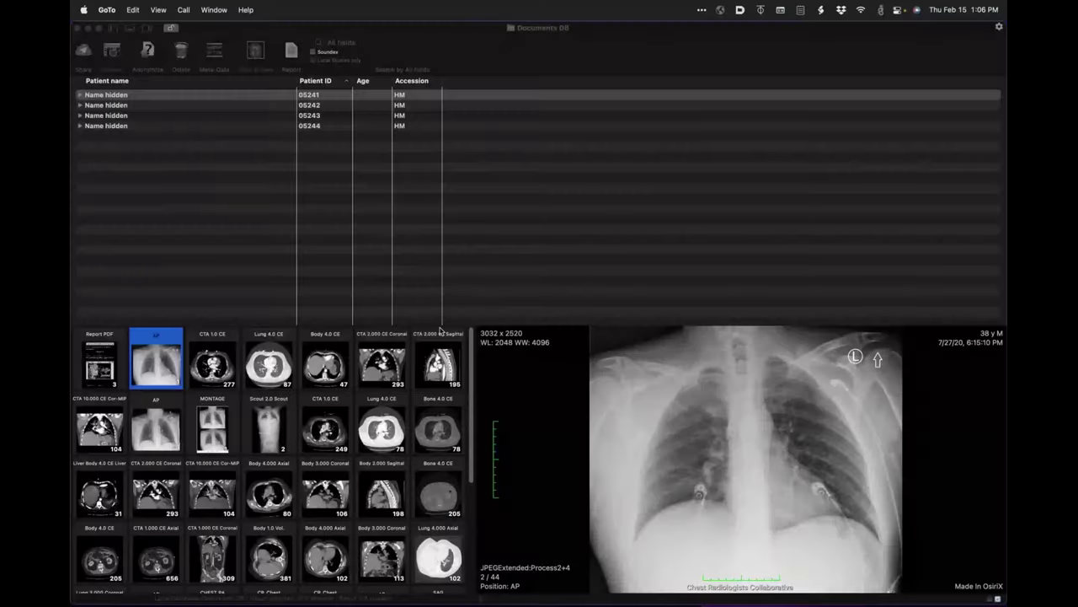
Step: Activate the OsiriX MD window showing the Documents DB with its four listed studies
{"action": "mouse_move", "coordinate": [482, 600]}
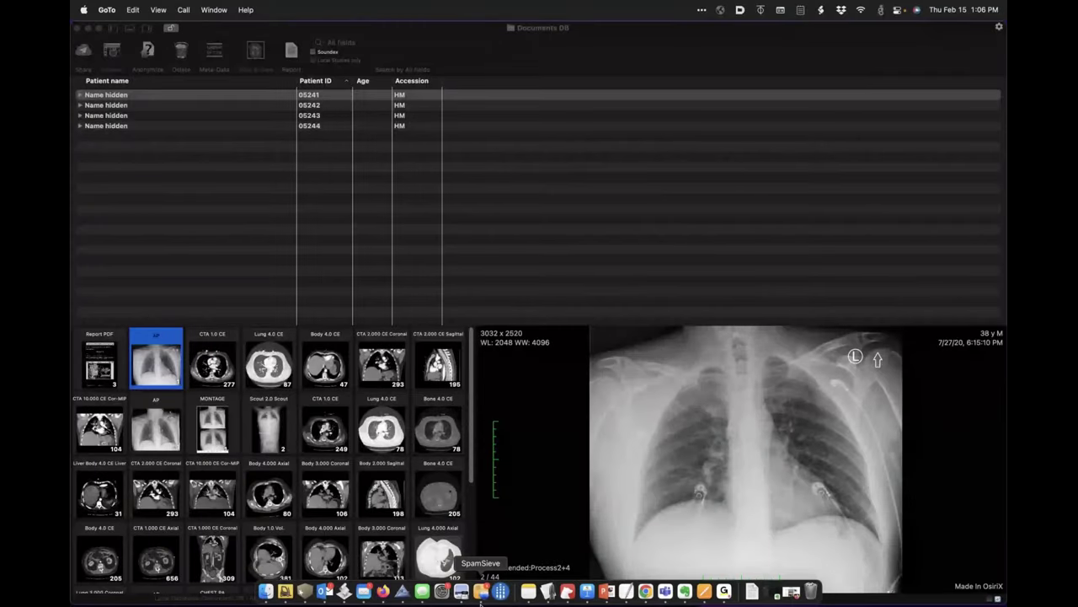
{"action": "left_click", "coordinate": [444, 277]}
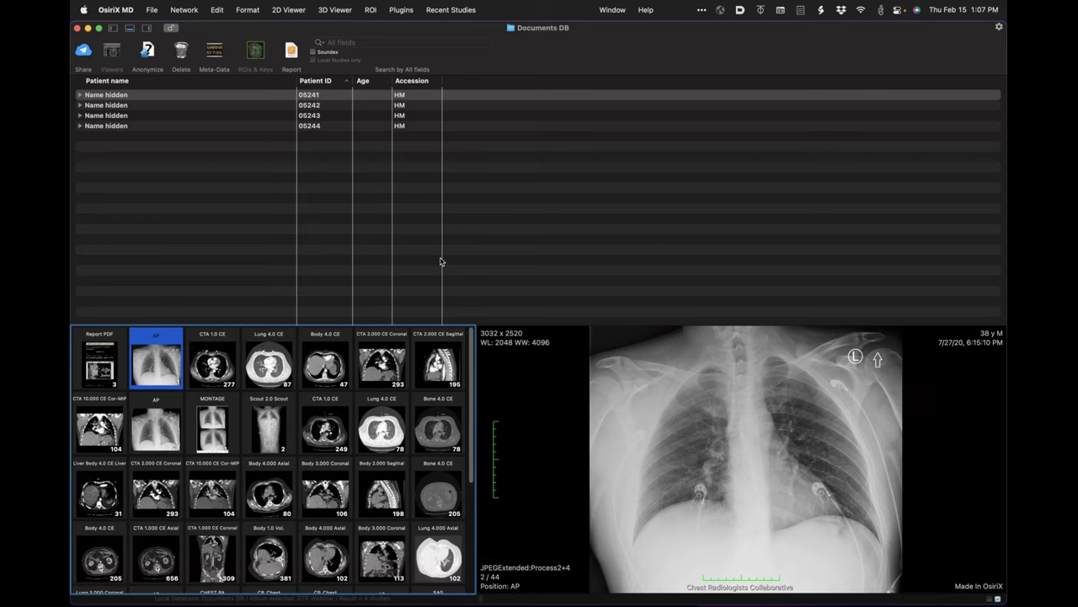
Step: Open the follow-up AP chest radiograph full-size, then load the Lung 3.000 Coronal CT into the viewer
{"action": "scroll", "coordinate": [325, 392], "scroll_direction": "down", "scroll_amount": 2}
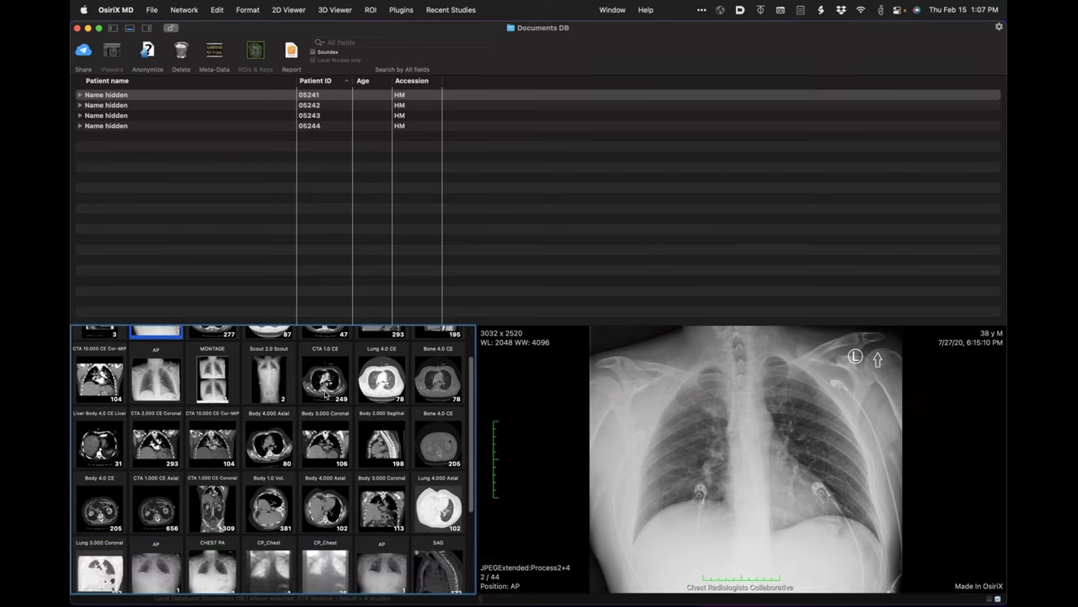
{"action": "scroll", "coordinate": [325, 392], "scroll_direction": "down", "scroll_amount": 3}
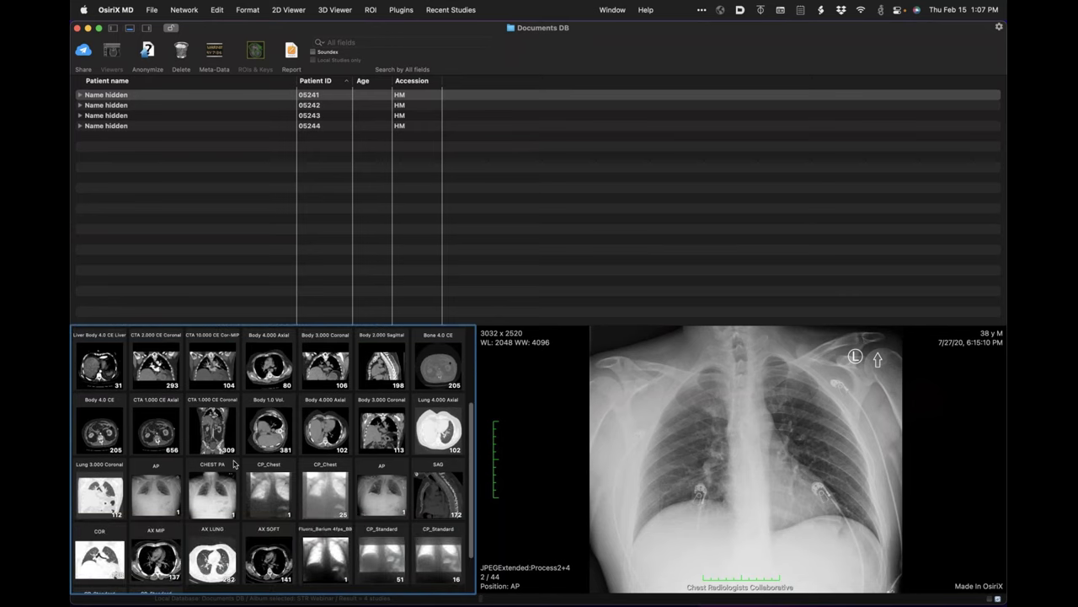
{"action": "left_click", "coordinate": [153, 493]}
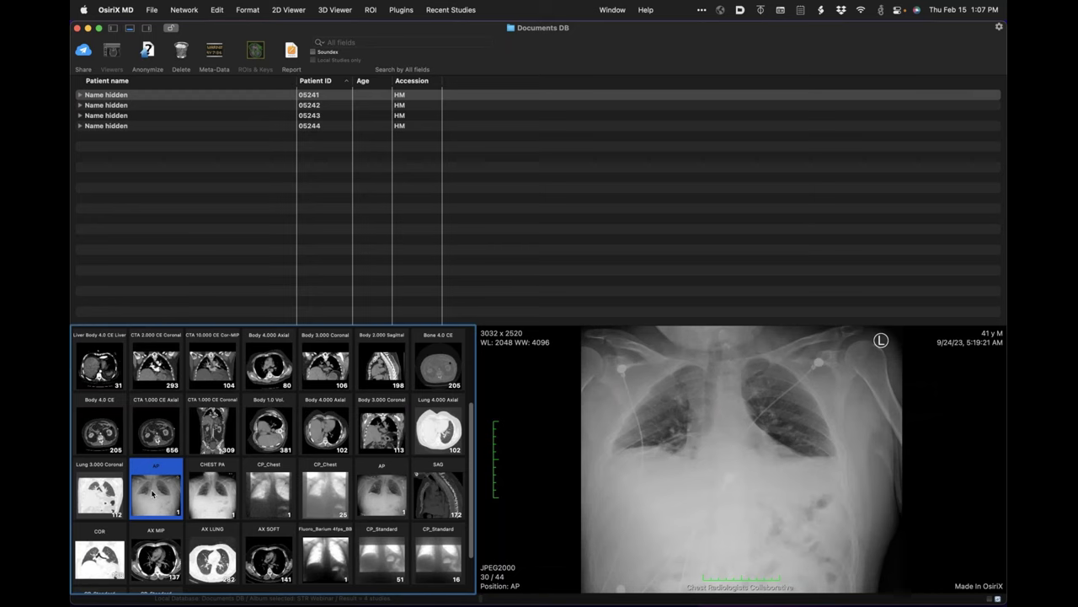
{"action": "left_click", "coordinate": [708, 469]}
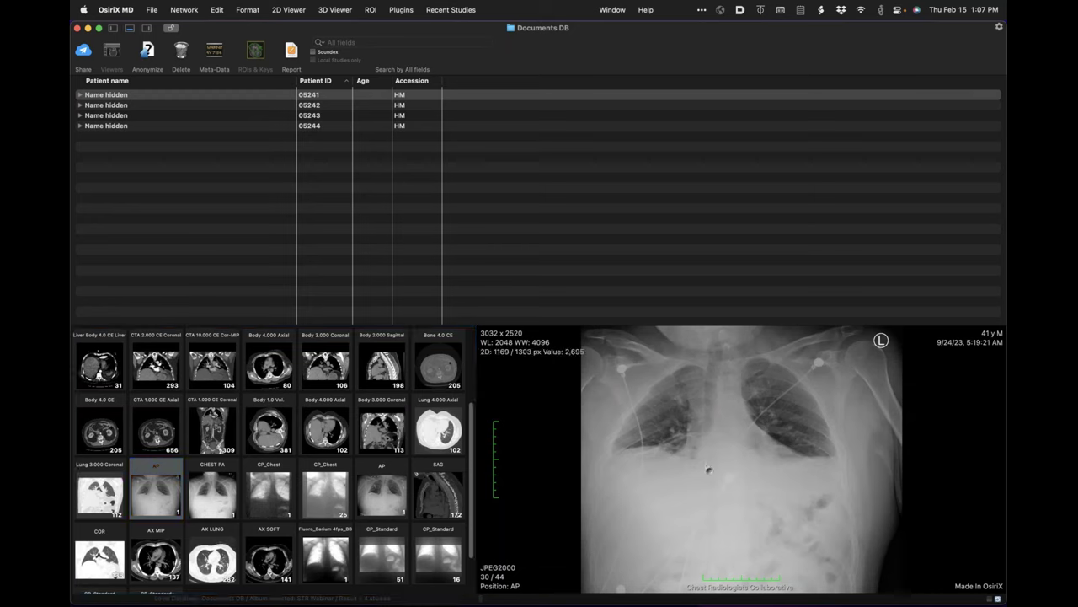
{"action": "double_click", "coordinate": [708, 469]}
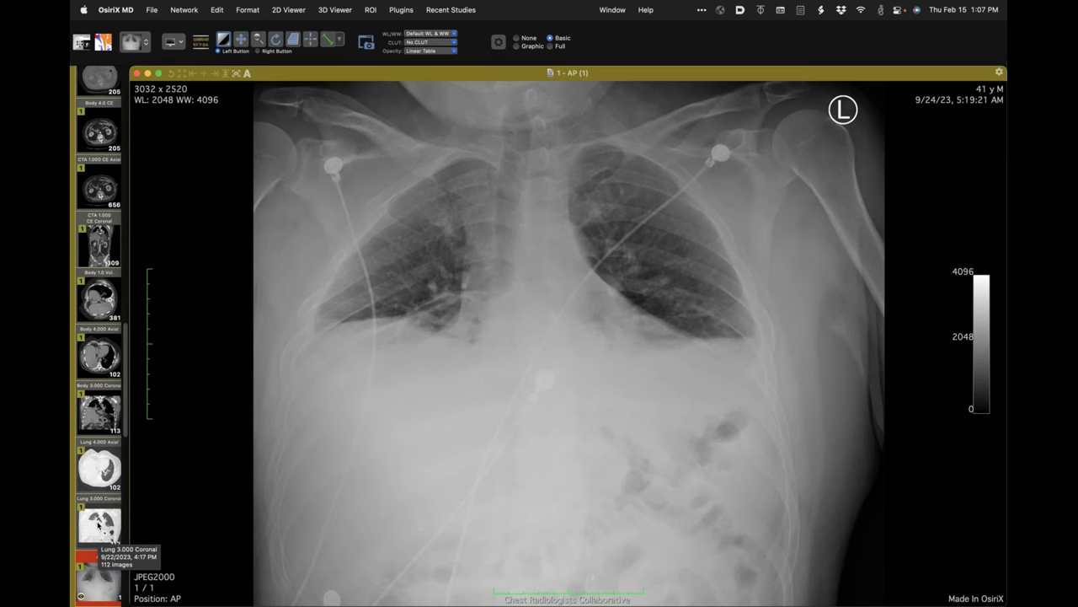
{"action": "left_click_drag", "start_coordinate": [98, 523], "coordinate": [345, 409]}
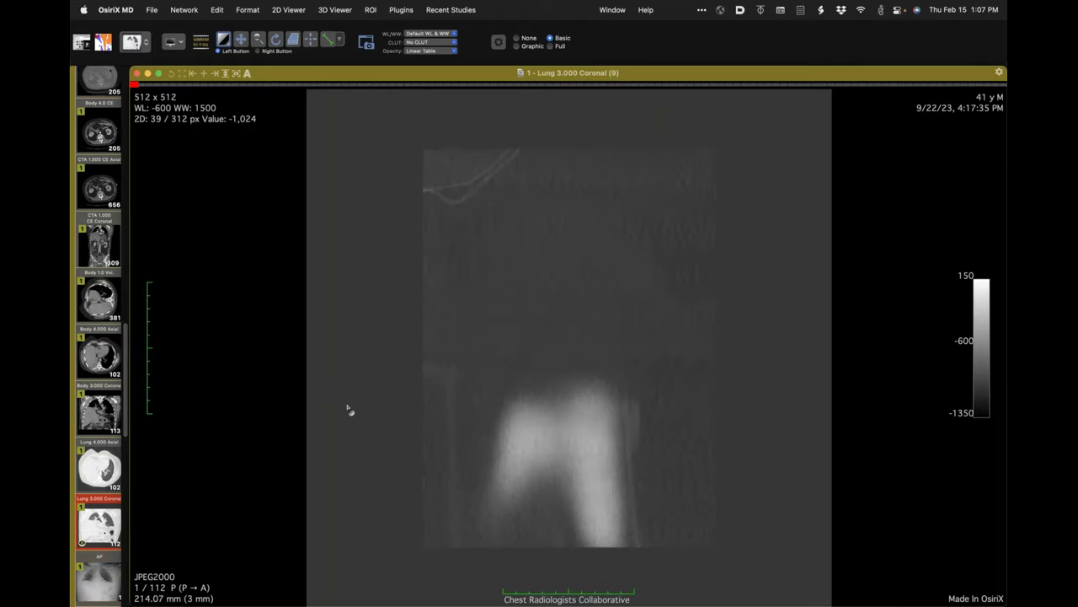
Step: Page down and back up through the Lung 3.000 Coronal CT slices
{"action": "scroll", "coordinate": [452, 279], "scroll_direction": "down", "scroll_amount": 10}
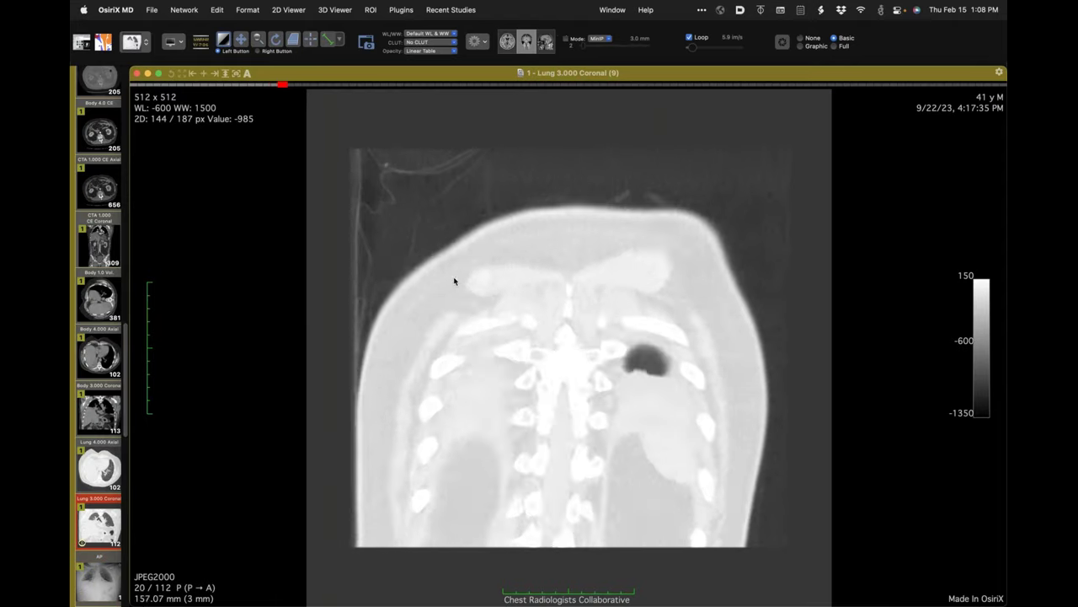
{"action": "scroll", "coordinate": [455, 280], "scroll_direction": "down", "scroll_amount": 12}
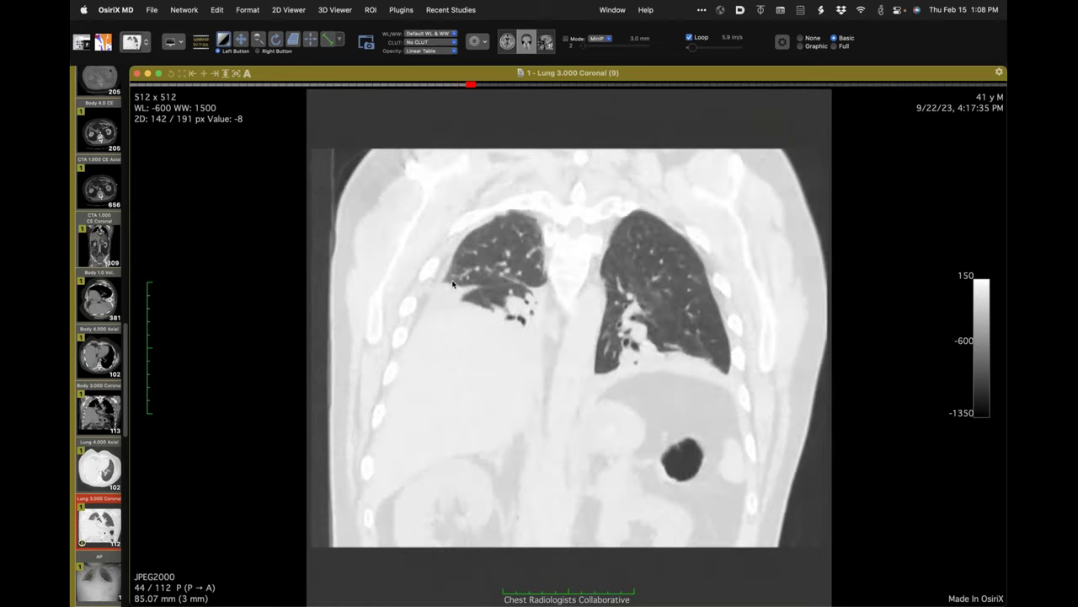
{"action": "scroll", "coordinate": [452, 284], "scroll_direction": "down", "scroll_amount": 10}
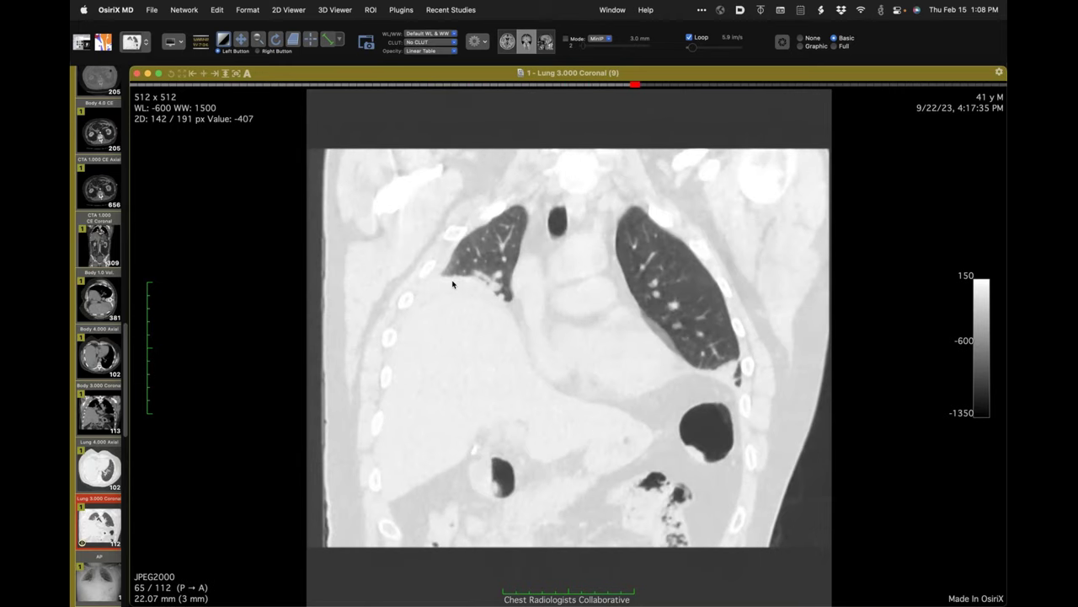
{"action": "scroll", "coordinate": [452, 284], "scroll_direction": "up", "scroll_amount": 15}
{"action": "scroll", "coordinate": [453, 284], "scroll_direction": "up", "scroll_amount": 4}
{"action": "scroll", "coordinate": [453, 284], "scroll_direction": "up", "scroll_amount": 4}
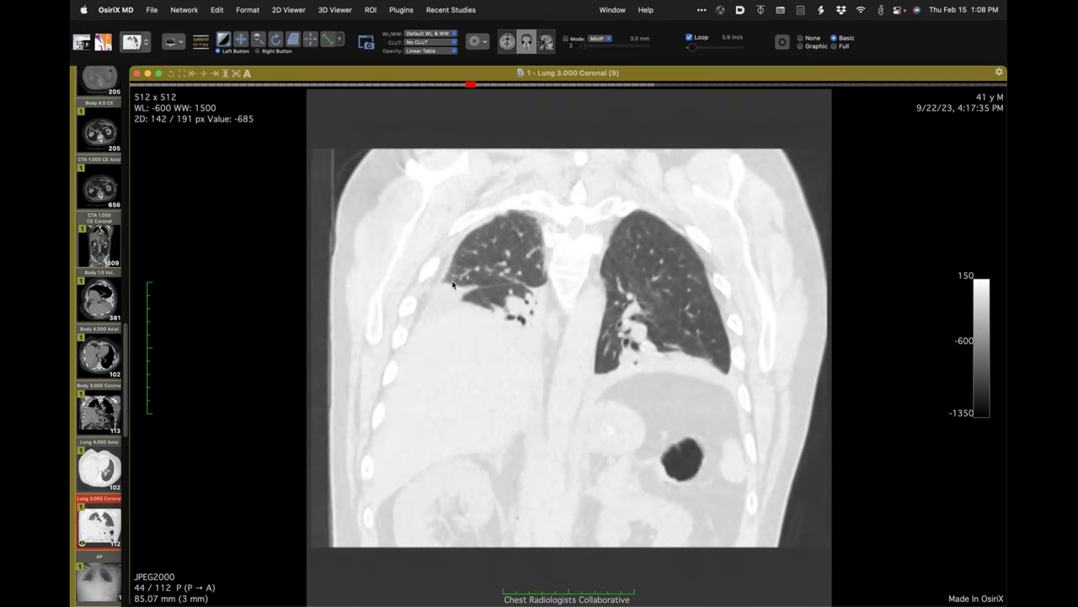
Step: Apply the Mediastinum window preset (WL 40 / WW 400) to the coronal CT while paging slices
{"action": "key", "text": "8"}
{"action": "scroll", "coordinate": [453, 284], "scroll_direction": "up", "scroll_amount": 4}
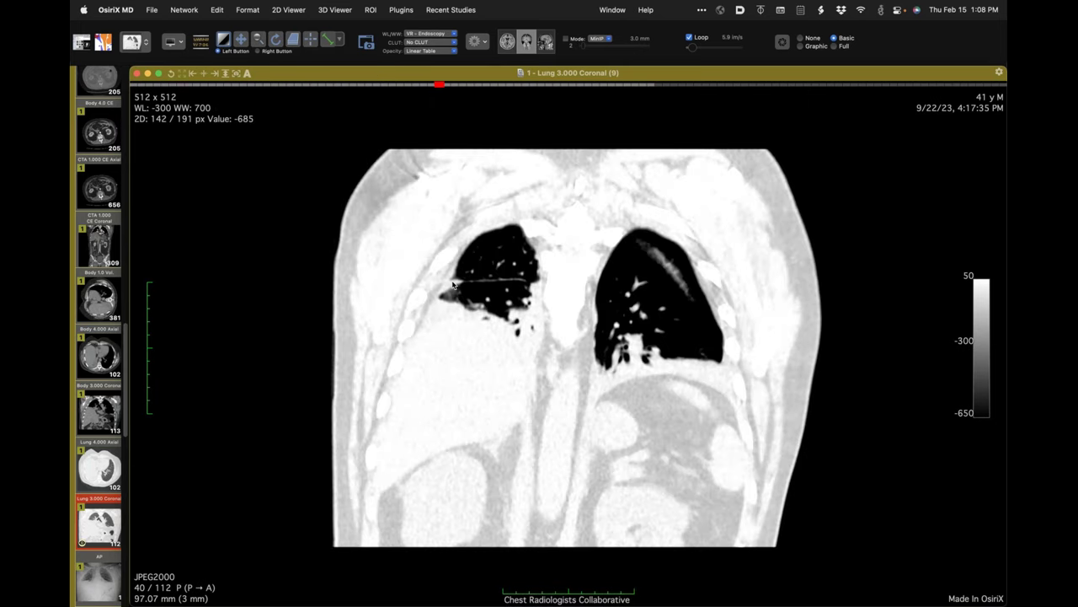
{"action": "key", "text": "7"}
{"action": "scroll", "coordinate": [445, 305], "scroll_direction": "up", "scroll_amount": 3}
{"action": "scroll", "coordinate": [445, 304], "scroll_direction": "down", "scroll_amount": 1}
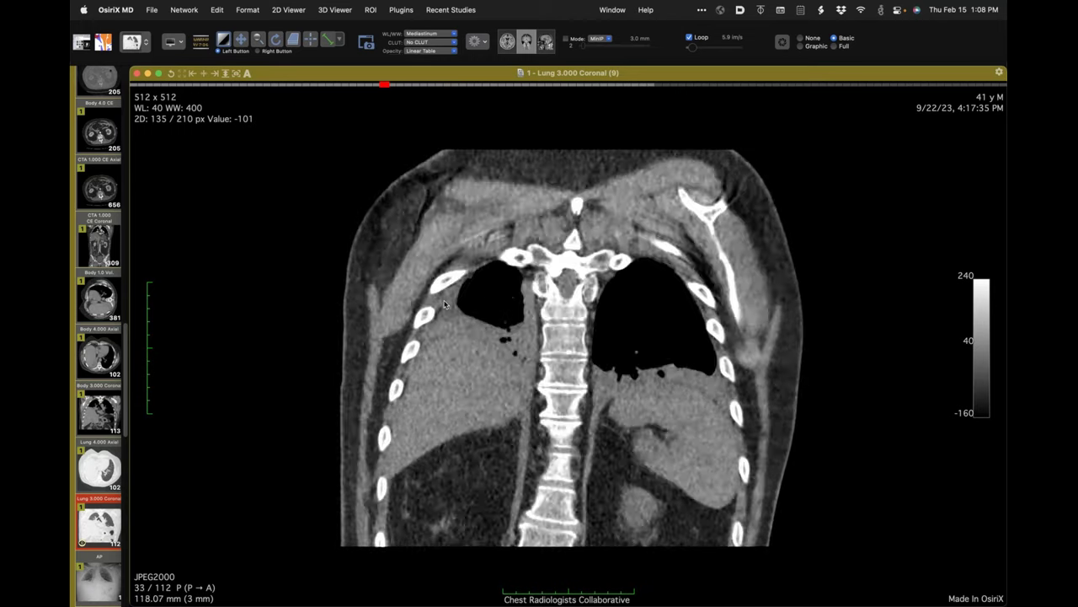
{"action": "scroll", "coordinate": [445, 304], "scroll_direction": "down", "scroll_amount": 16}
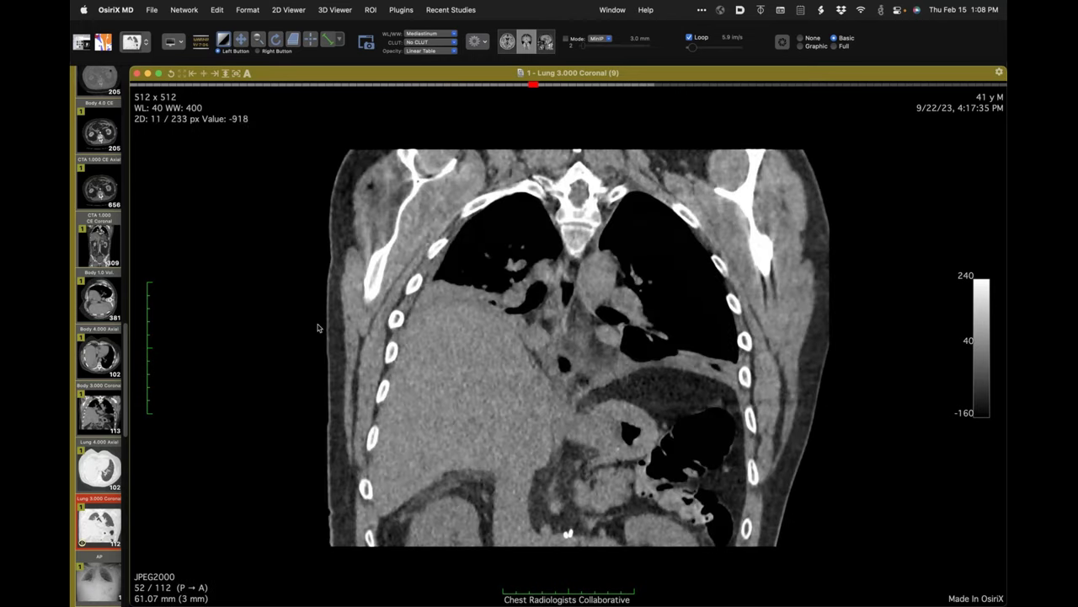
{"action": "scroll", "coordinate": [95, 447], "scroll_direction": "down", "scroll_amount": 3}
{"action": "scroll", "coordinate": [96, 448], "scroll_direction": "down", "scroll_amount": 3}
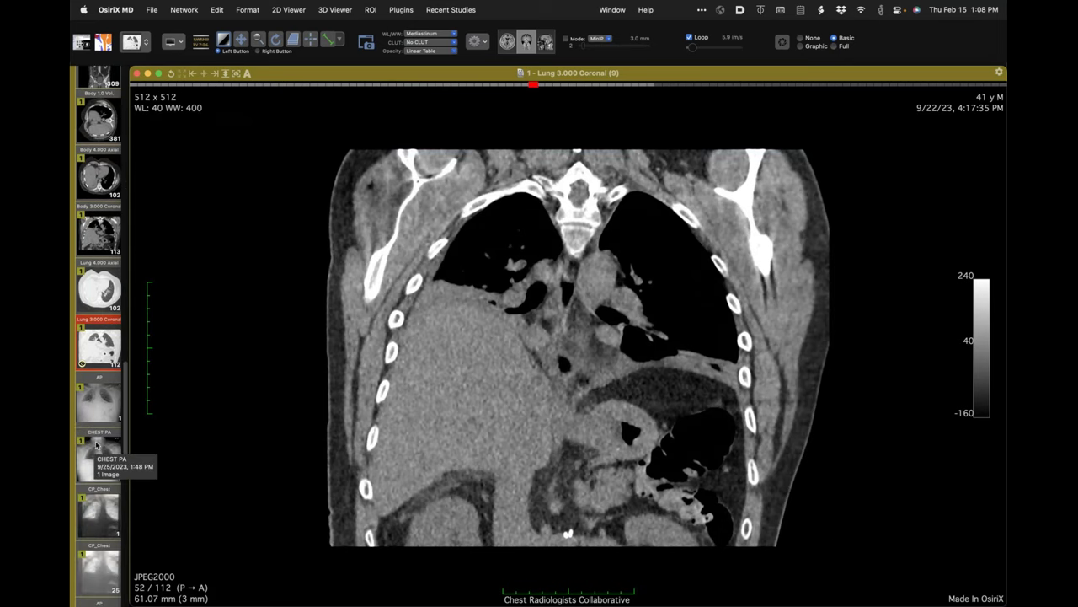
Step: Page the coronal CT to slice 53 of 112, then drag in the single-image CP_Chest radiograph
{"action": "scroll", "coordinate": [94, 401], "scroll_direction": "down", "scroll_amount": 3}
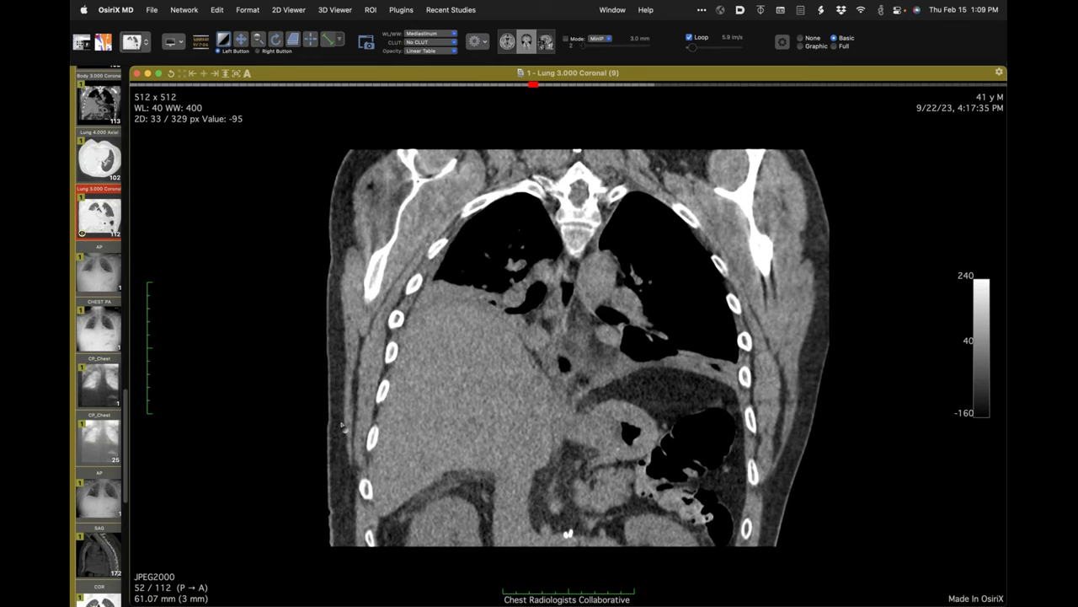
{"action": "scroll", "coordinate": [348, 428], "scroll_direction": "down", "scroll_amount": 1}
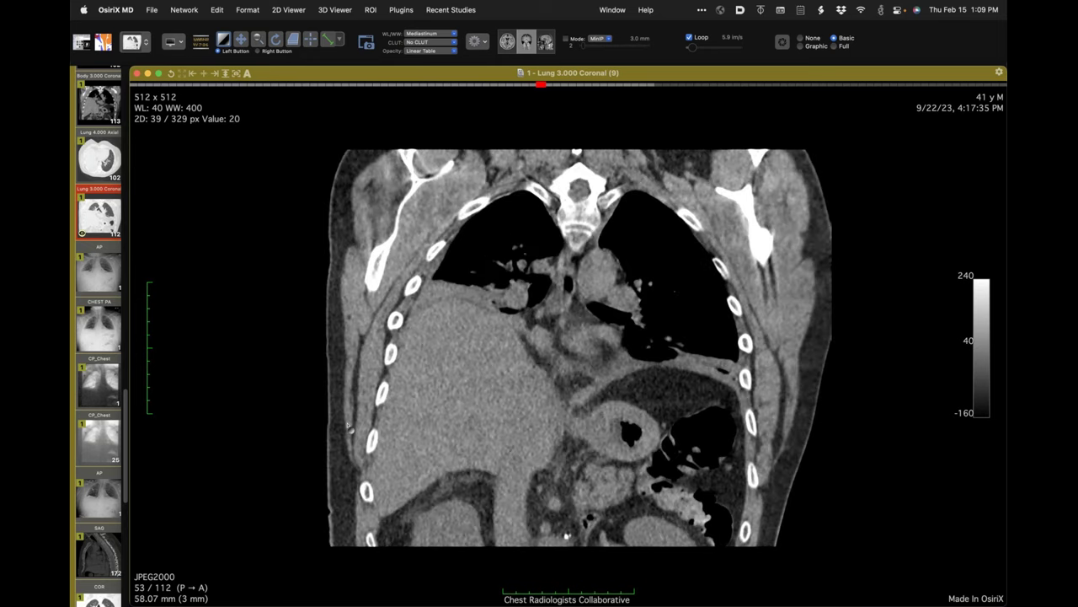
{"action": "scroll", "coordinate": [348, 428], "scroll_direction": "down", "scroll_amount": 1}
{"action": "scroll", "coordinate": [348, 428], "scroll_direction": "up", "scroll_amount": 1}
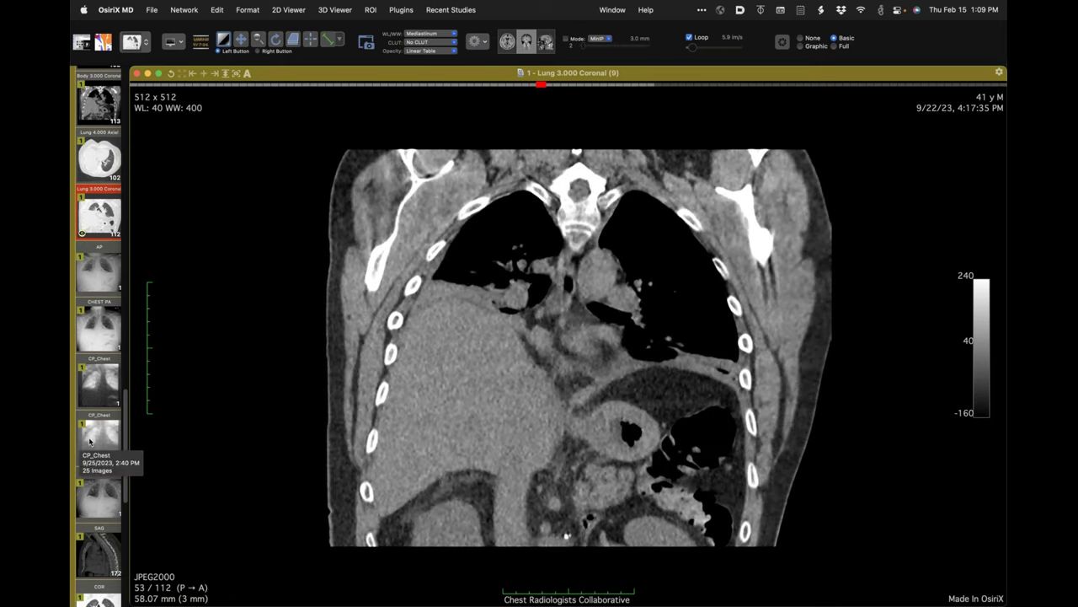
{"action": "scroll", "coordinate": [90, 440], "scroll_direction": "down", "scroll_amount": 1}
{"action": "scroll", "coordinate": [90, 440], "scroll_direction": "down", "scroll_amount": 1}
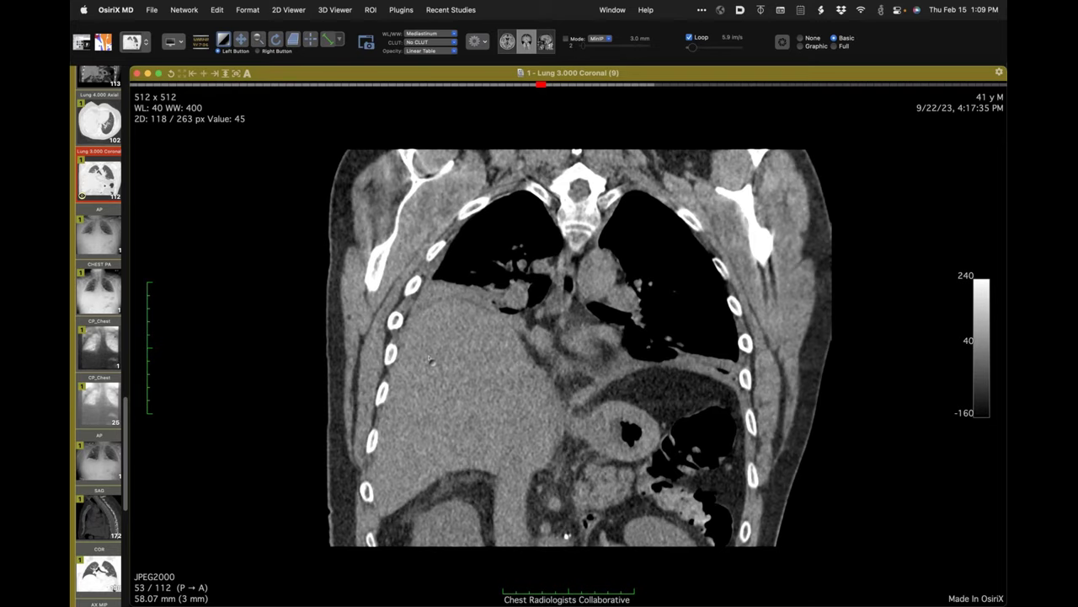
{"action": "left_click_drag", "start_coordinate": [430, 361], "coordinate": [428, 363]}
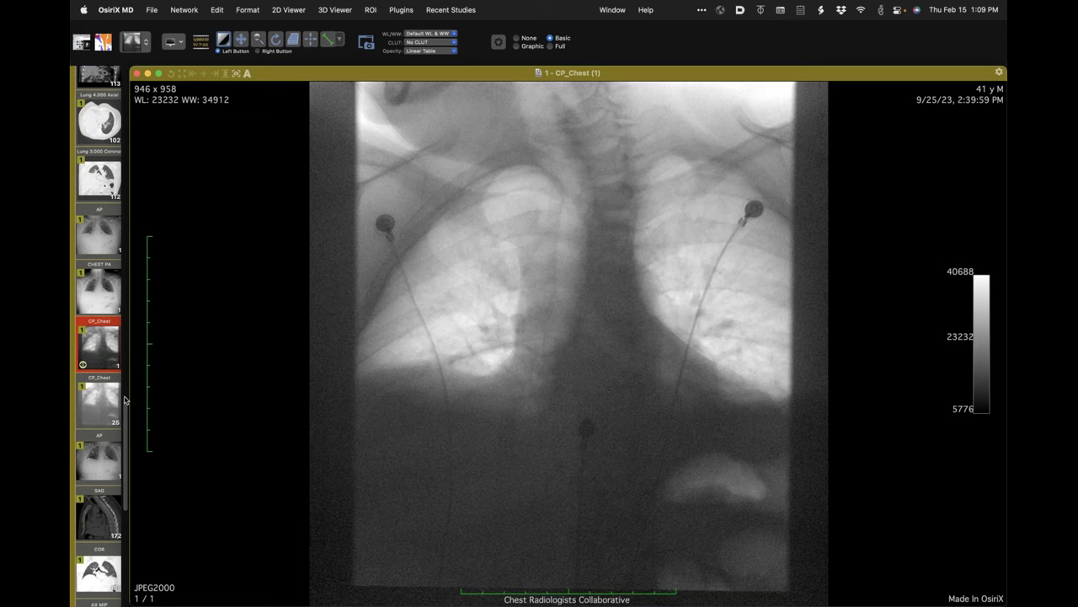
Step: Load the 25-image CP_Chest series, set the loop speed to about 4.1 im/s, and rewind to frame 9
{"action": "left_click_drag", "start_coordinate": [103, 408], "coordinate": [453, 396]}
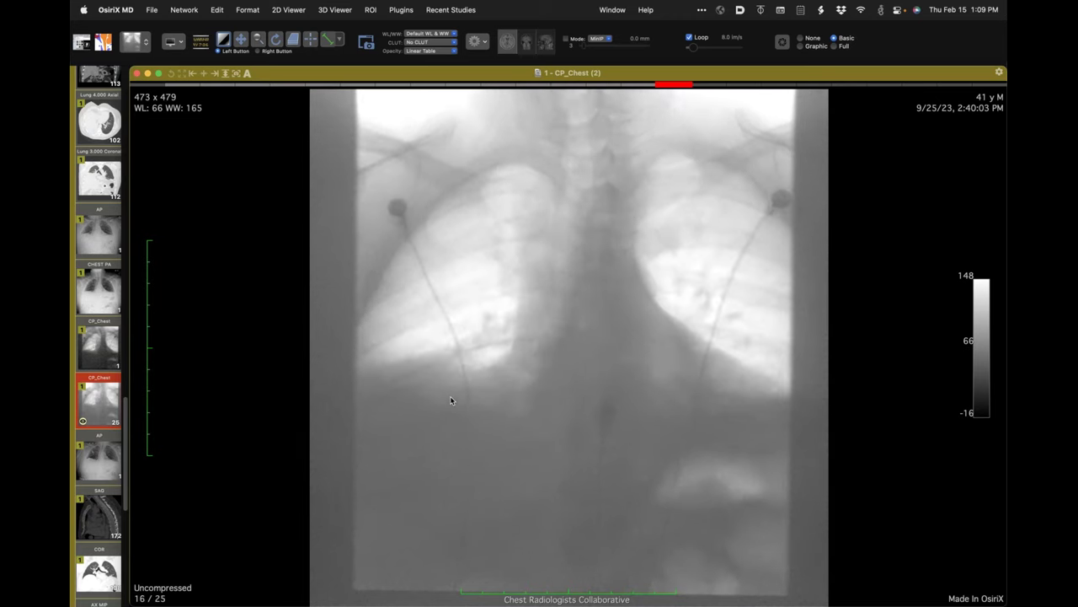
{"action": "left_click", "coordinate": [691, 48]}
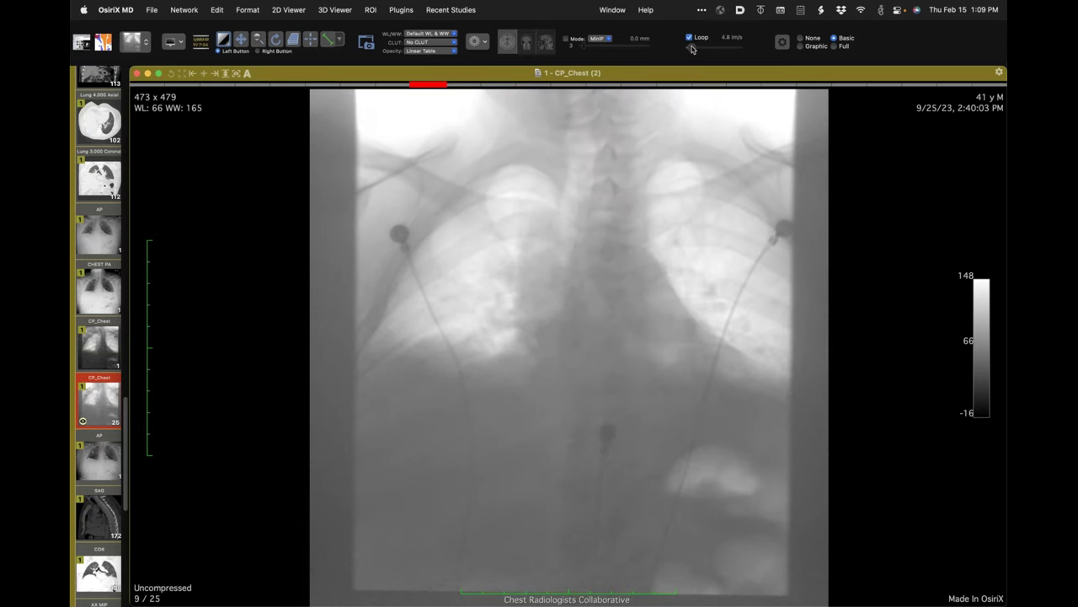
{"action": "left_click_drag", "start_coordinate": [690, 48], "coordinate": [693, 48]}
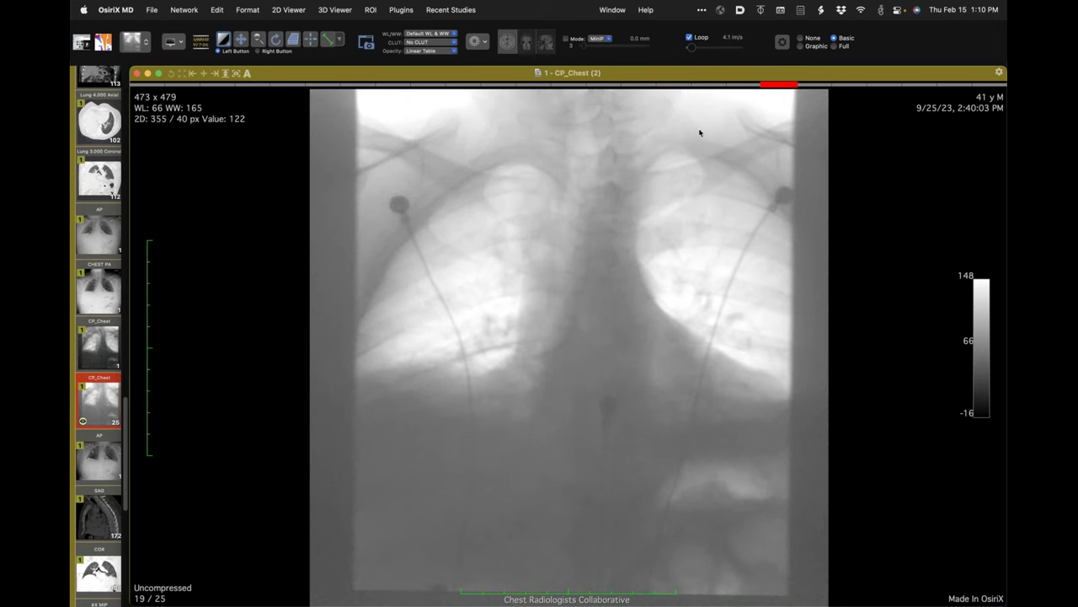
{"action": "left_click_drag", "start_coordinate": [777, 85], "coordinate": [431, 88]}
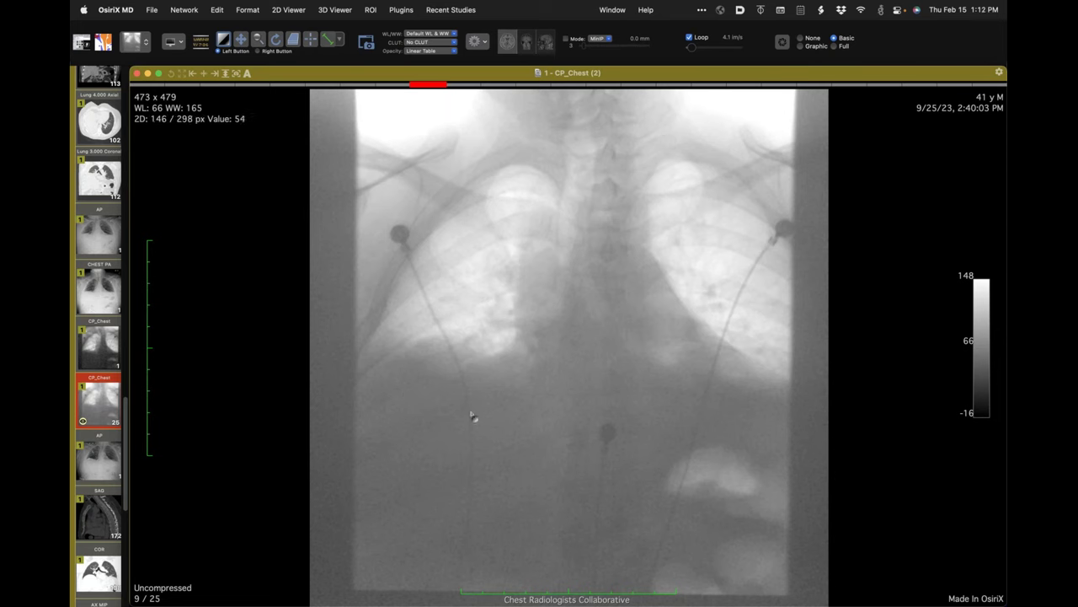
Step: Step back and forth through CP_Chest frames 12–18 of 25, reviewing both lungs and the diaphragm
{"action": "scroll", "coordinate": [429, 412], "scroll_direction": "down", "scroll_amount": 3}
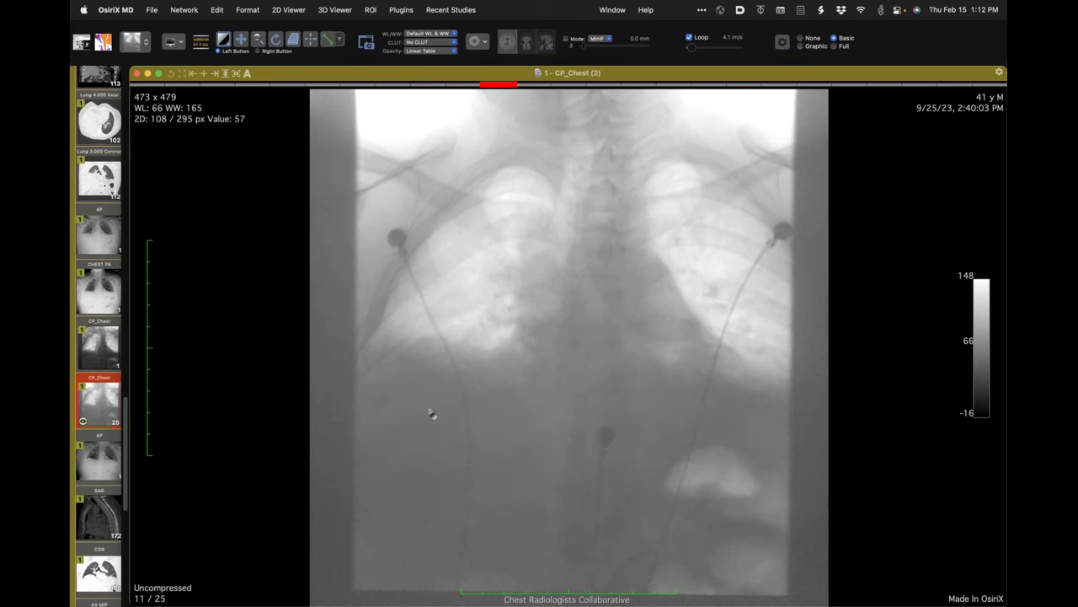
{"action": "scroll", "coordinate": [430, 413], "scroll_direction": "down", "scroll_amount": 2}
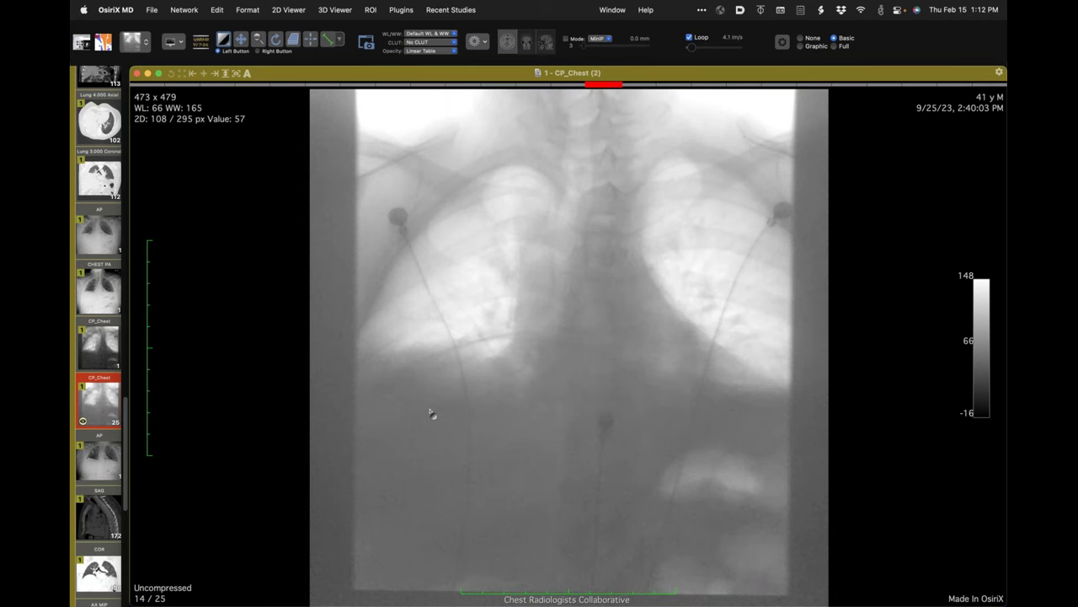
{"action": "scroll", "coordinate": [429, 413], "scroll_direction": "down", "scroll_amount": 1}
{"action": "scroll", "coordinate": [432, 413], "scroll_direction": "up", "scroll_amount": 1}
{"action": "scroll", "coordinate": [463, 384], "scroll_direction": "down", "scroll_amount": 5}
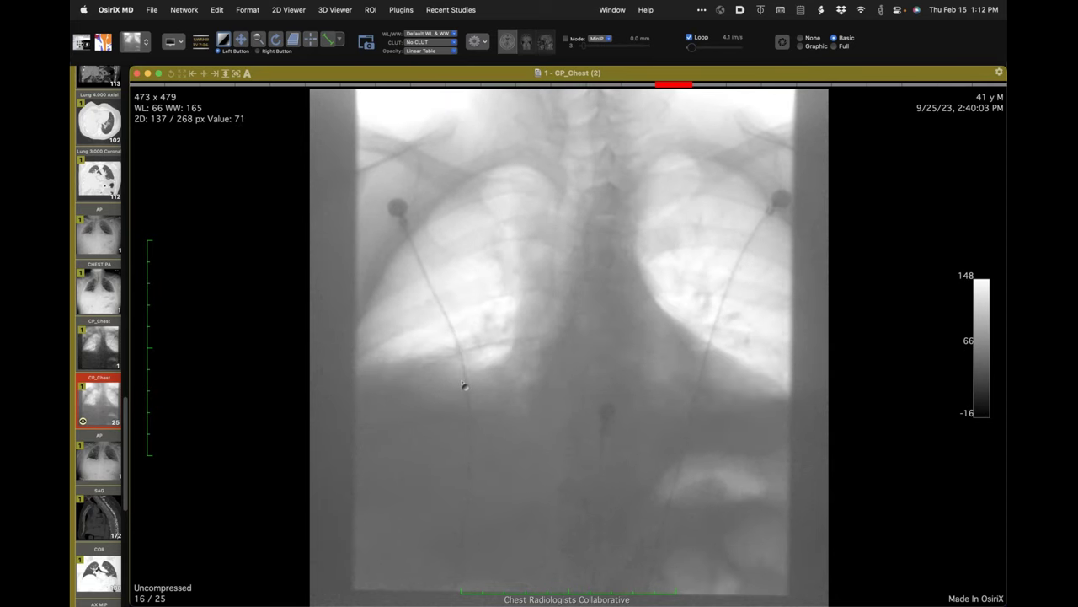
{"action": "scroll", "coordinate": [463, 384], "scroll_direction": "up", "scroll_amount": 2}
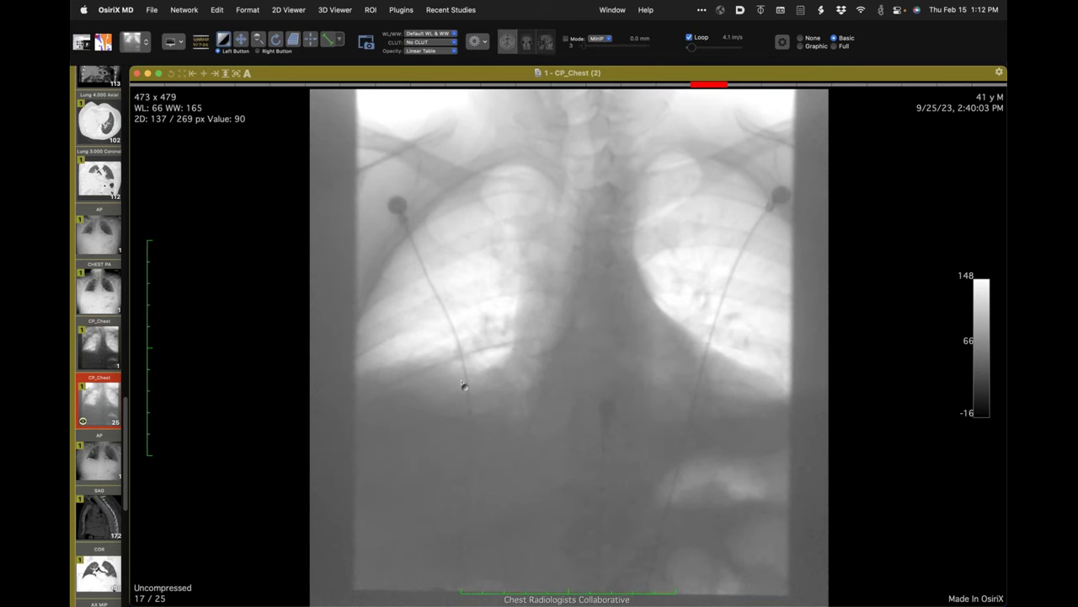
{"action": "scroll", "coordinate": [462, 384], "scroll_direction": "up", "scroll_amount": 2}
{"action": "scroll", "coordinate": [462, 384], "scroll_direction": "down", "scroll_amount": 4}
{"action": "scroll", "coordinate": [462, 384], "scroll_direction": "up", "scroll_amount": 4}
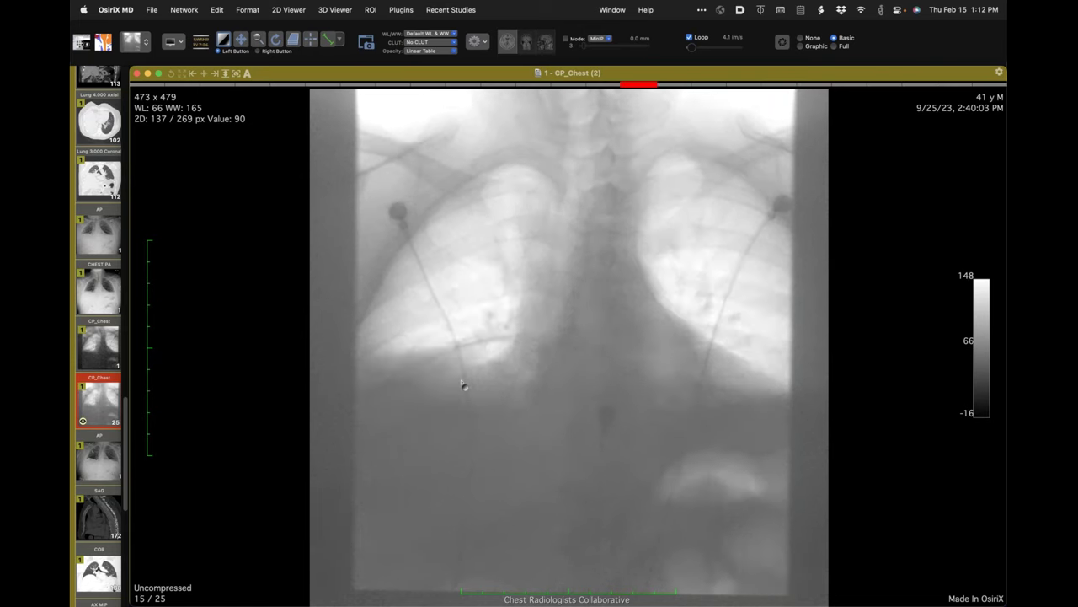
{"action": "scroll", "coordinate": [463, 384], "scroll_direction": "down", "scroll_amount": 2}
{"action": "scroll", "coordinate": [453, 410], "scroll_direction": "up", "scroll_amount": 3}
{"action": "scroll", "coordinate": [453, 410], "scroll_direction": "up", "scroll_amount": 2}
{"action": "scroll", "coordinate": [453, 409], "scroll_direction": "down", "scroll_amount": 13}
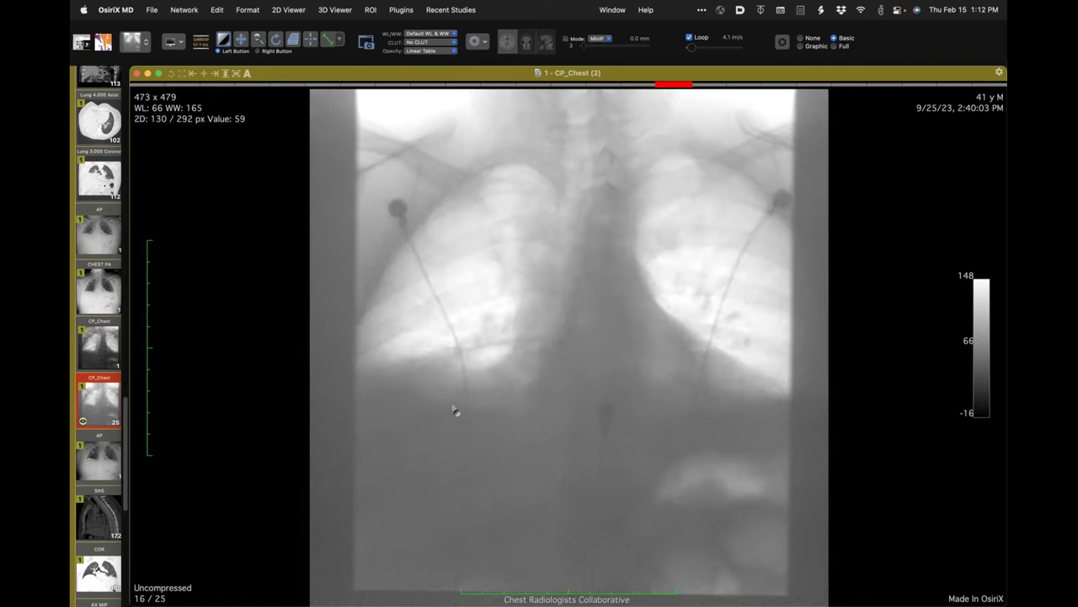
{"action": "scroll", "coordinate": [453, 409], "scroll_direction": "up", "scroll_amount": 13}
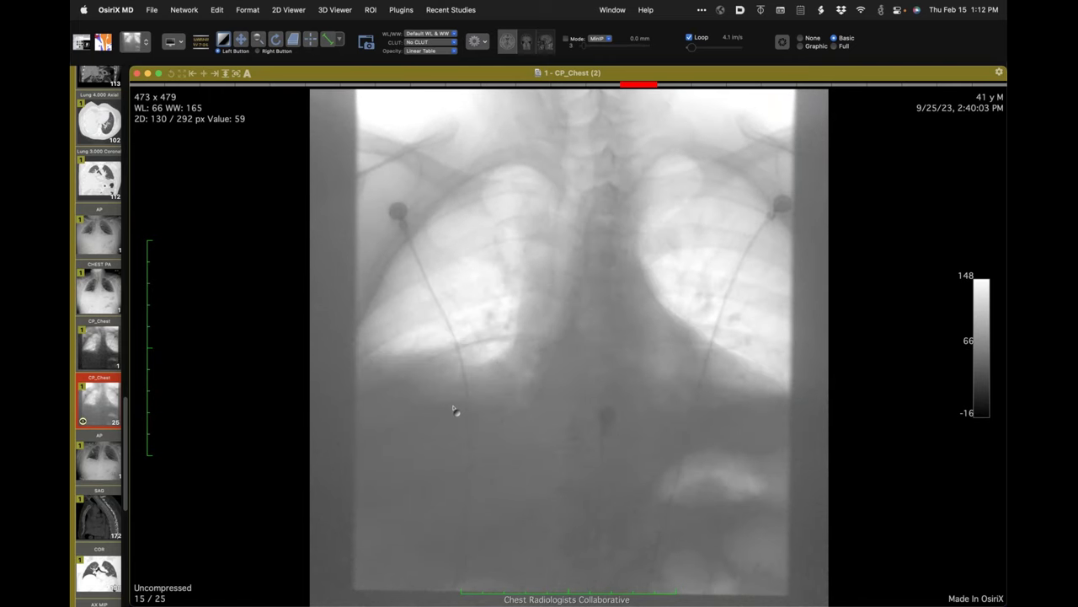
{"action": "scroll", "coordinate": [454, 409], "scroll_direction": "down", "scroll_amount": 2}
{"action": "scroll", "coordinate": [454, 410], "scroll_direction": "down", "scroll_amount": 4}
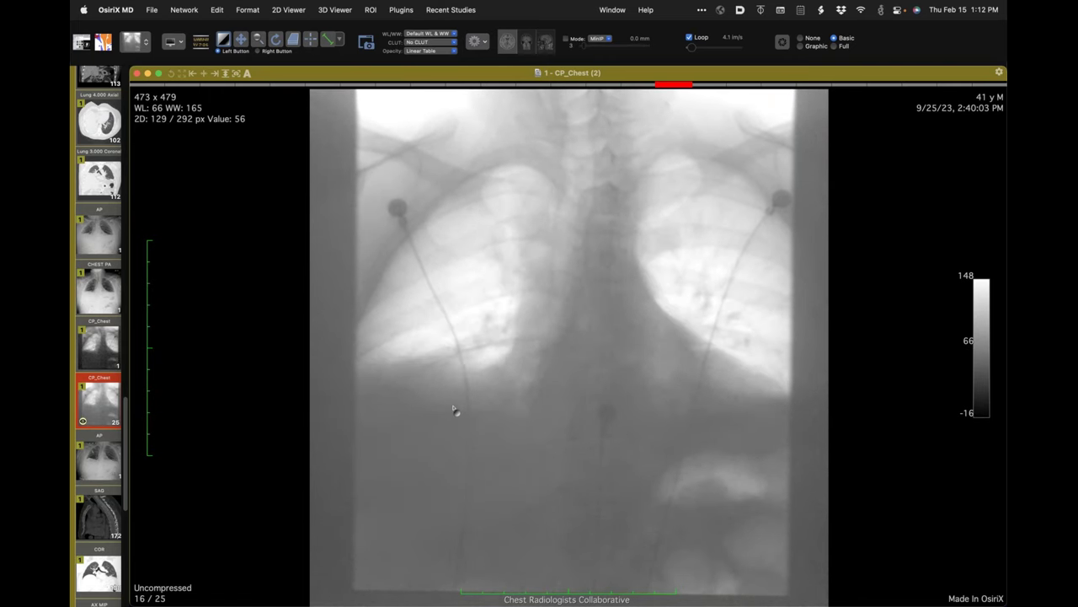
{"action": "scroll", "coordinate": [453, 409], "scroll_direction": "up", "scroll_amount": 2}
{"action": "scroll", "coordinate": [454, 409], "scroll_direction": "up", "scroll_amount": 2}
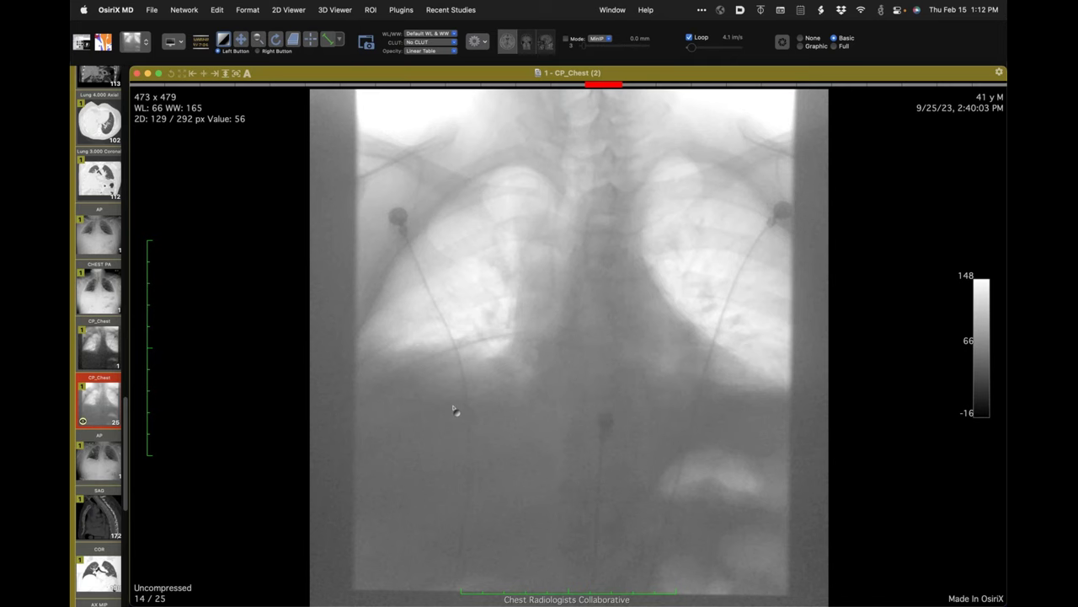
{"action": "scroll", "coordinate": [453, 410], "scroll_direction": "up", "scroll_amount": 2}
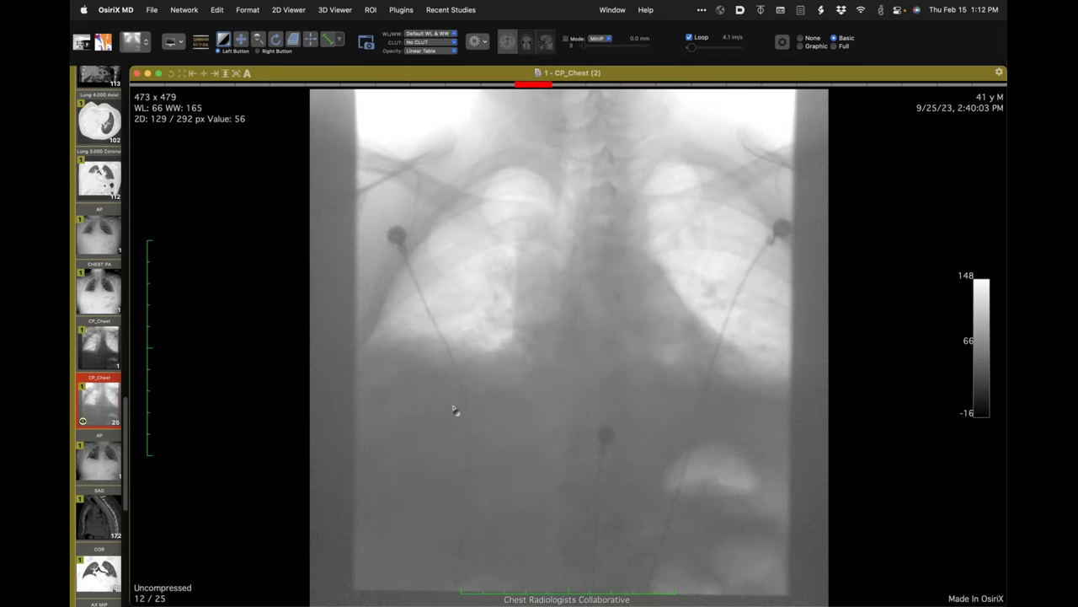
{"action": "scroll", "coordinate": [454, 409], "scroll_direction": "down", "scroll_amount": 3}
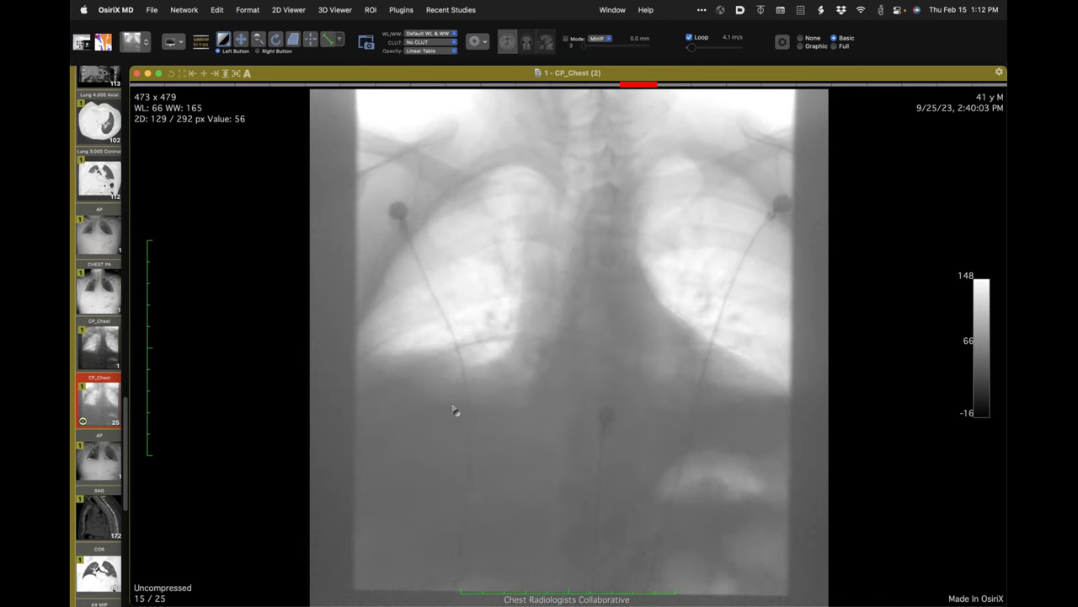
{"action": "scroll", "coordinate": [453, 409], "scroll_direction": "down", "scroll_amount": 1}
{"action": "scroll", "coordinate": [454, 409], "scroll_direction": "down", "scroll_amount": 2}
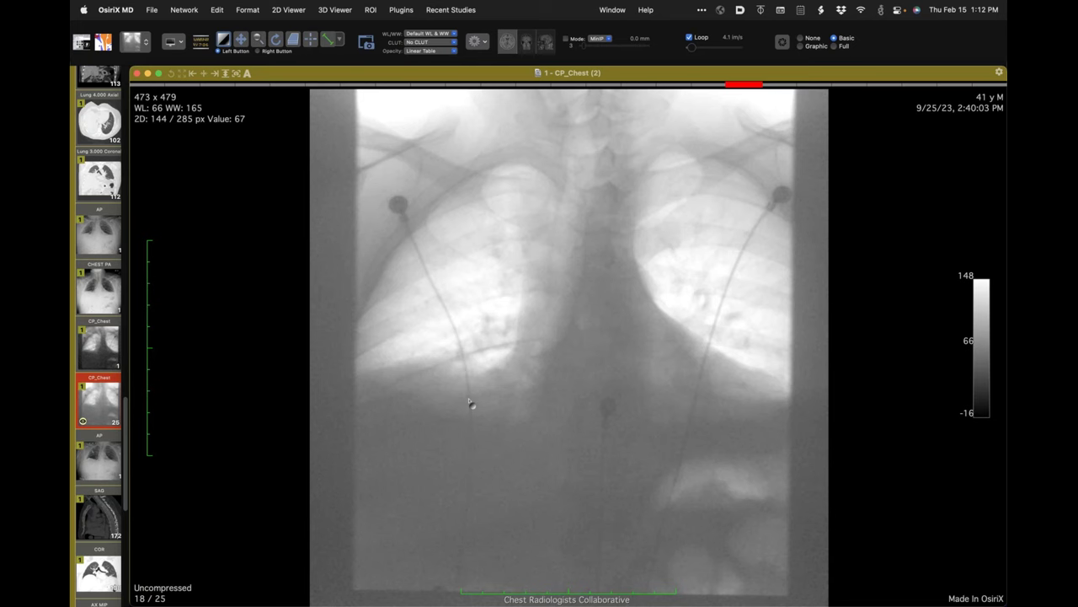
{"action": "scroll", "coordinate": [99, 362], "scroll_direction": "down", "scroll_amount": 2}
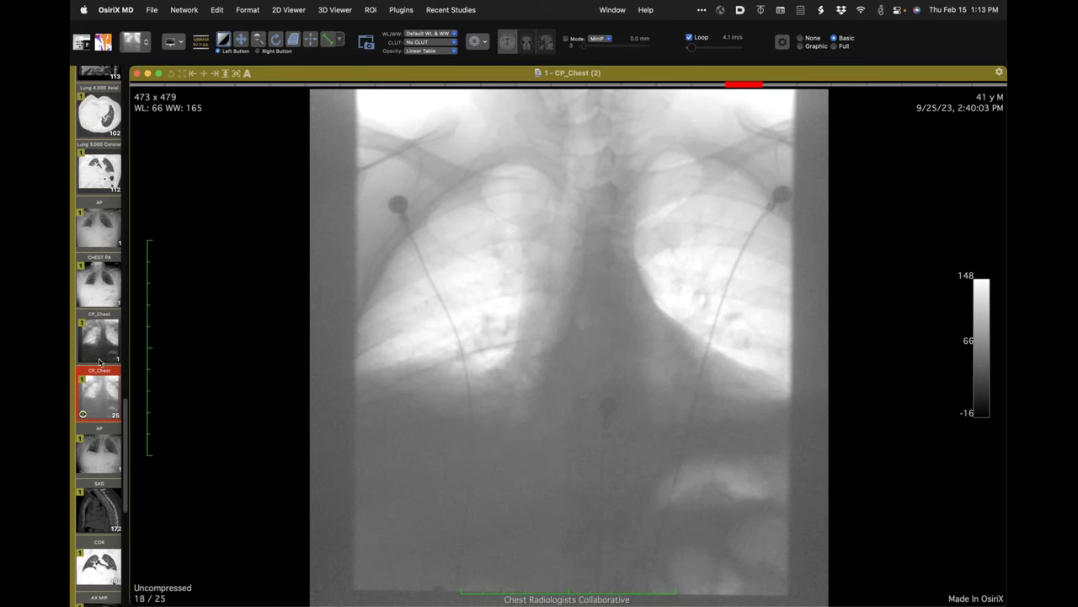
{"action": "scroll", "coordinate": [100, 362], "scroll_direction": "down", "scroll_amount": 10}
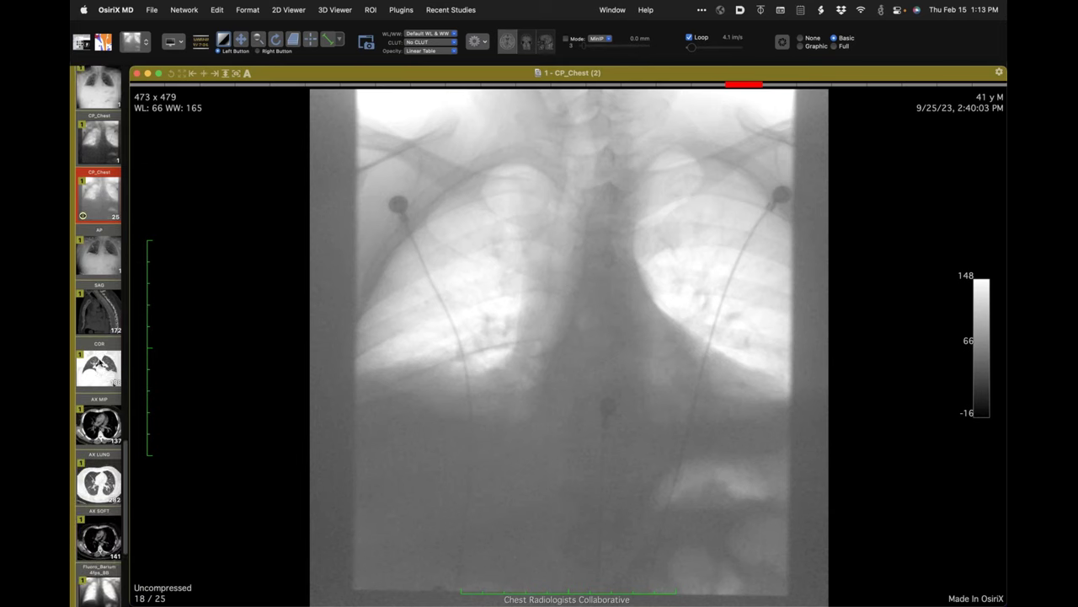
{"action": "scroll", "coordinate": [100, 362], "scroll_direction": "down", "scroll_amount": 6}
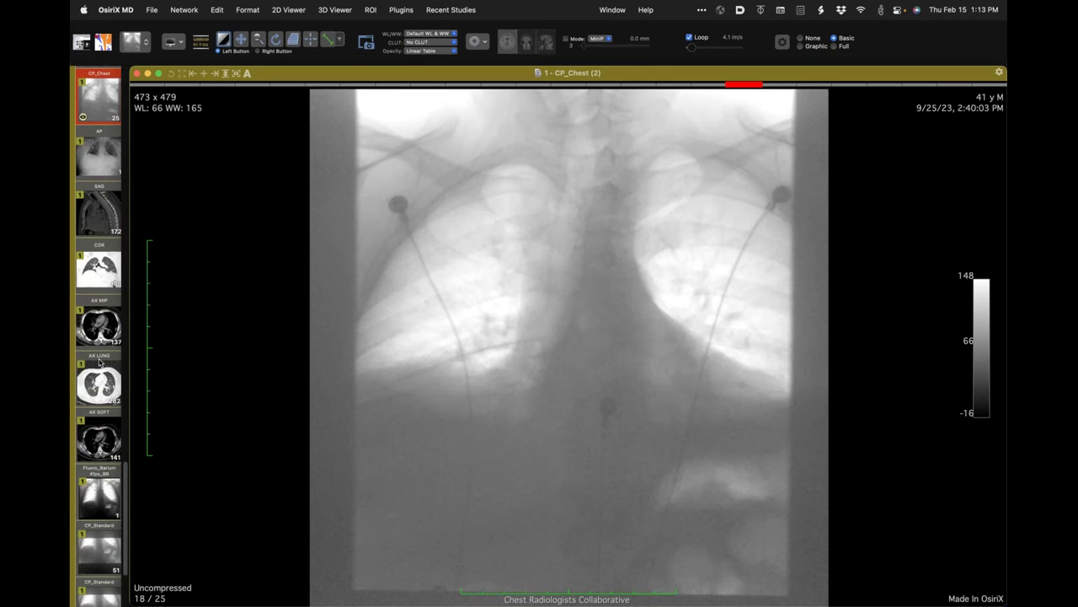
{"action": "scroll", "coordinate": [100, 362], "scroll_direction": "down", "scroll_amount": 6}
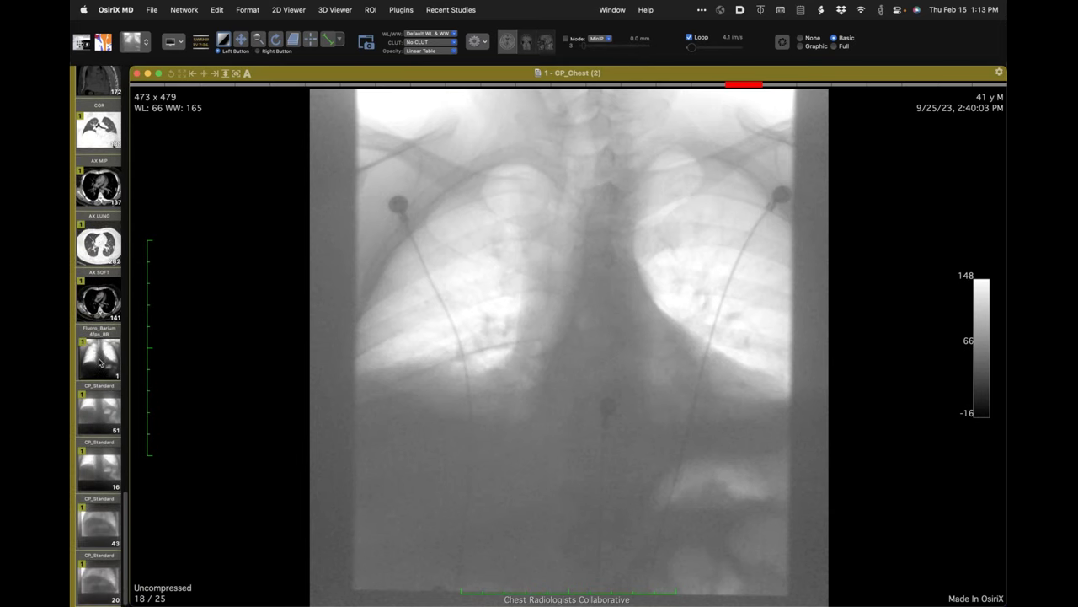
{"action": "scroll", "coordinate": [99, 362], "scroll_direction": "up", "scroll_amount": 9}
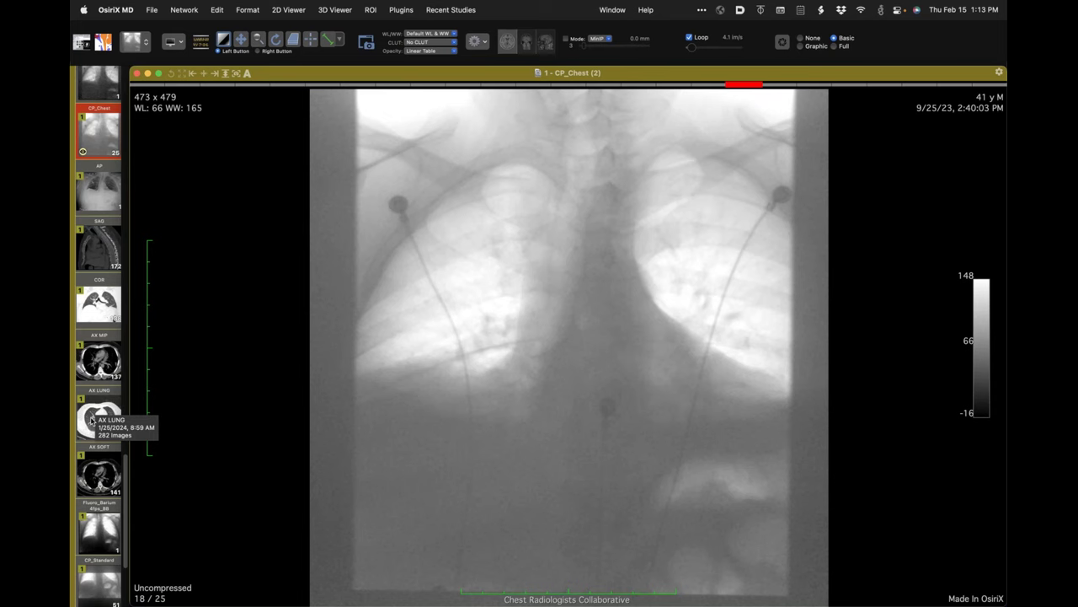
Step: Load the 282-slice AX LUNG CT (WL -600 / WW 1200) and page to the mass at slice 157
{"action": "left_click_drag", "start_coordinate": [93, 420], "coordinate": [444, 361]}
{"action": "scroll", "coordinate": [448, 361], "scroll_direction": "down", "scroll_amount": 10}
{"action": "scroll", "coordinate": [452, 361], "scroll_direction": "down", "scroll_amount": 20}
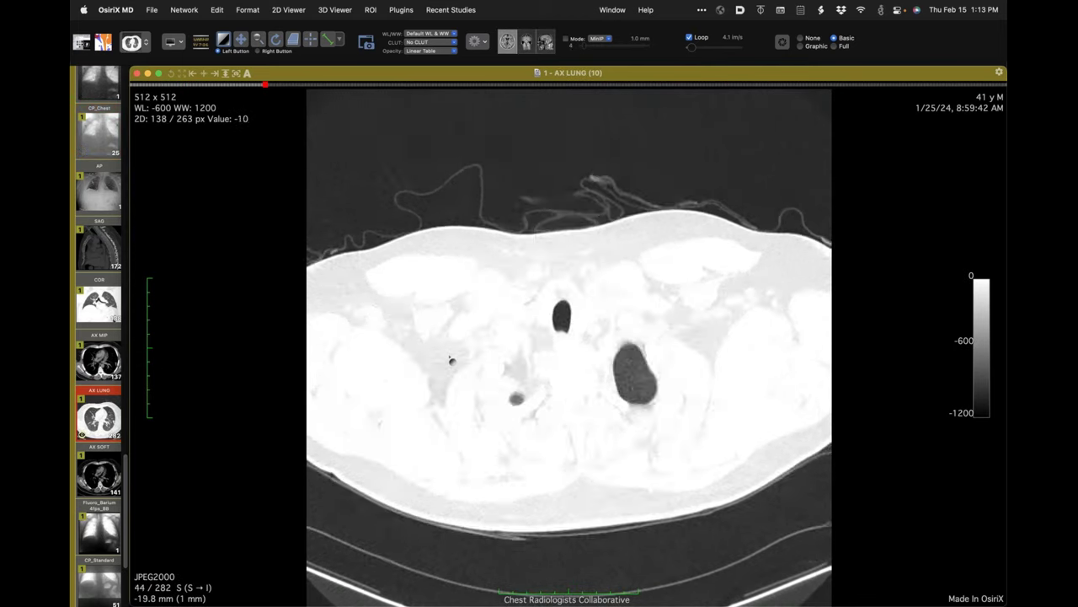
{"action": "scroll", "coordinate": [449, 360], "scroll_direction": "down", "scroll_amount": 20}
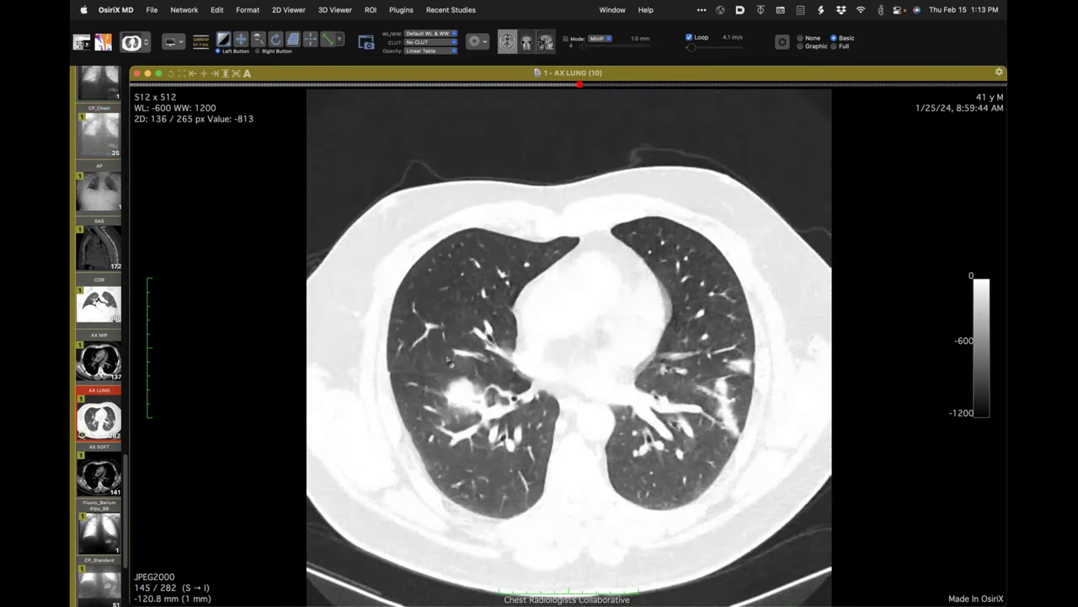
{"action": "scroll", "coordinate": [449, 361], "scroll_direction": "up", "scroll_amount": 6}
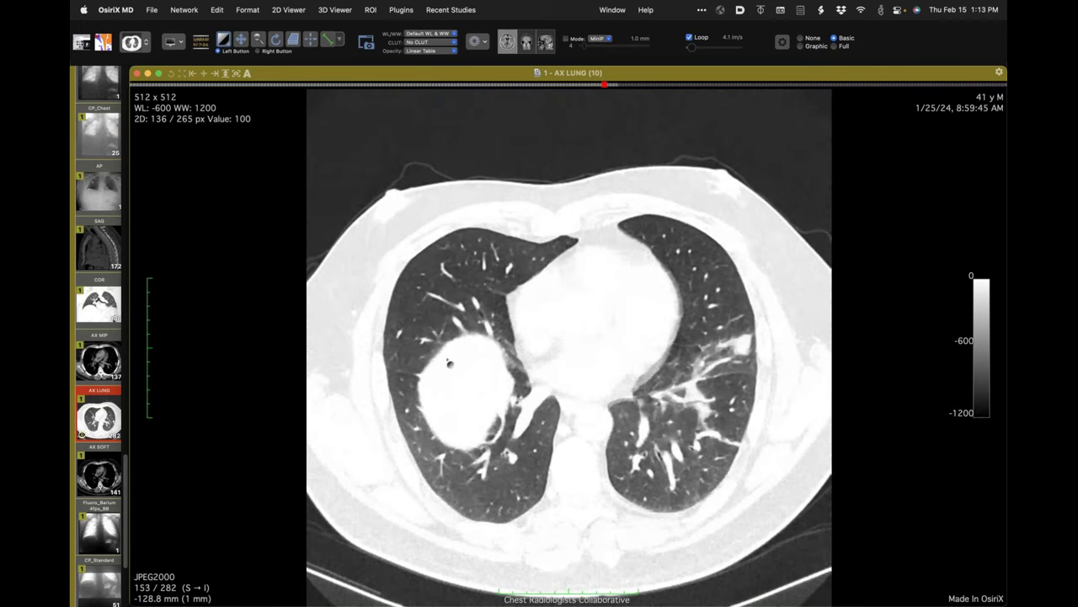
{"action": "scroll", "coordinate": [449, 360], "scroll_direction": "up", "scroll_amount": 1}
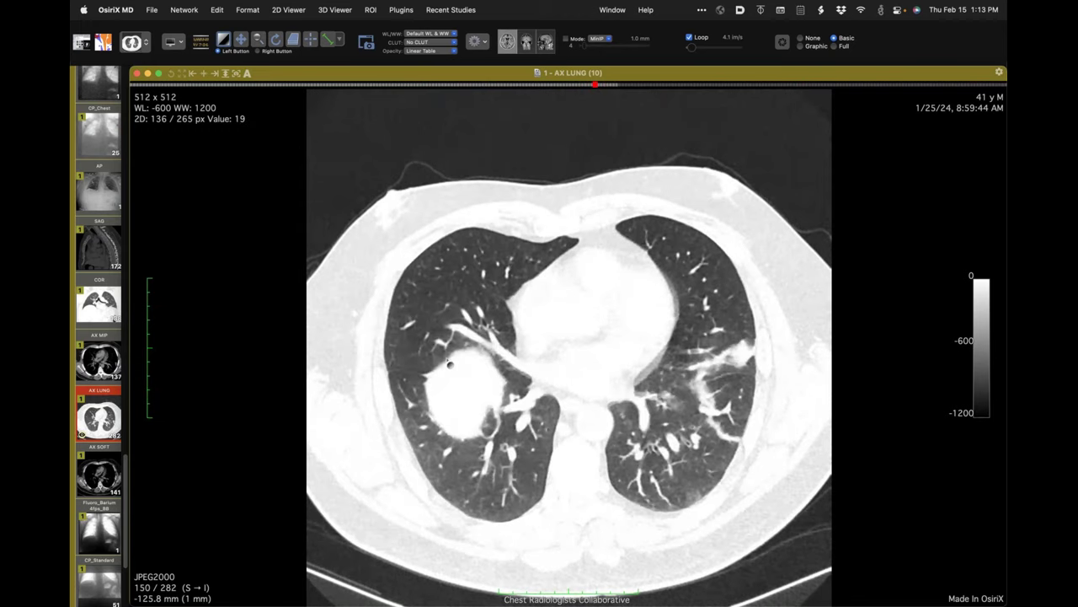
{"action": "scroll", "coordinate": [450, 364], "scroll_direction": "down", "scroll_amount": 3}
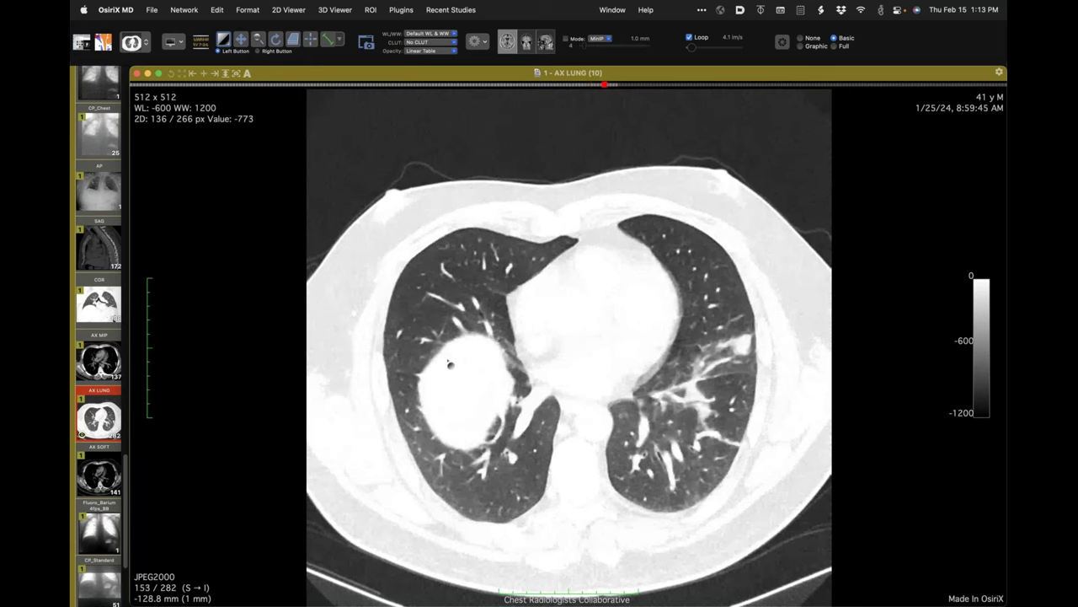
{"action": "scroll", "coordinate": [449, 361], "scroll_direction": "down", "scroll_amount": 4}
{"action": "scroll", "coordinate": [110, 206], "scroll_direction": "up", "scroll_amount": 10}
{"action": "scroll", "coordinate": [109, 206], "scroll_direction": "up", "scroll_amount": 10}
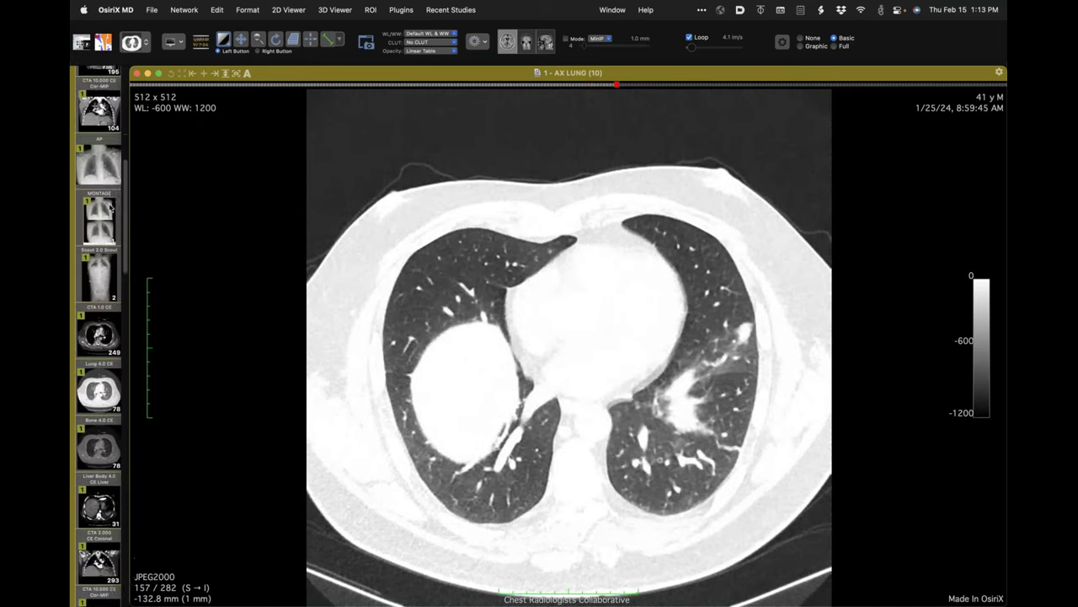
Step: Load the prior CTA 1.0 CE series and open AX SOFT beside it in a two-viewer layout
{"action": "scroll", "coordinate": [110, 206], "scroll_direction": "up", "scroll_amount": 10}
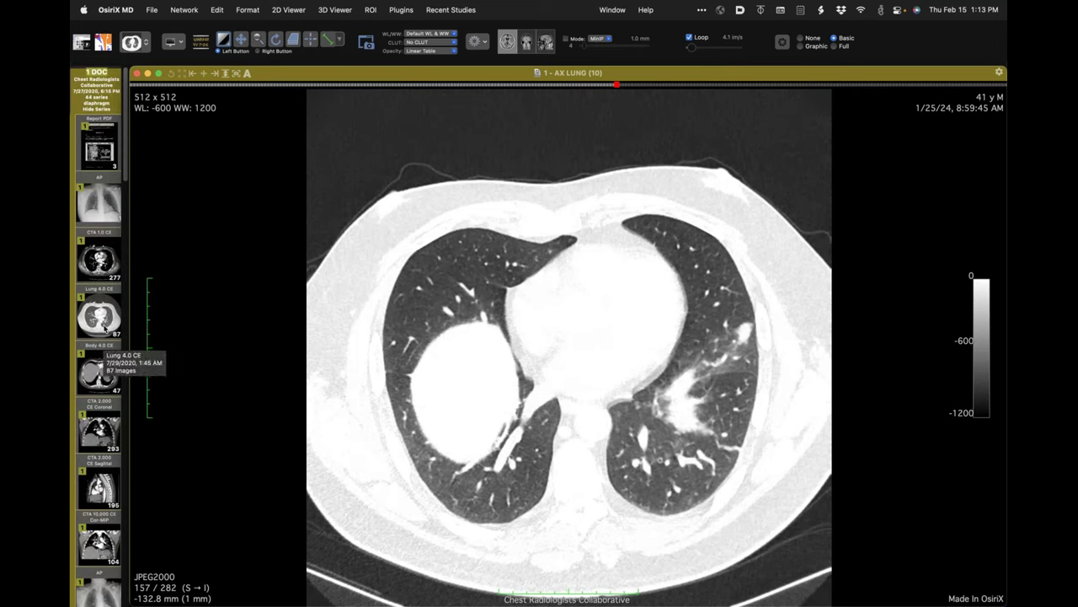
{"action": "left_click_drag", "start_coordinate": [114, 269], "coordinate": [231, 325]}
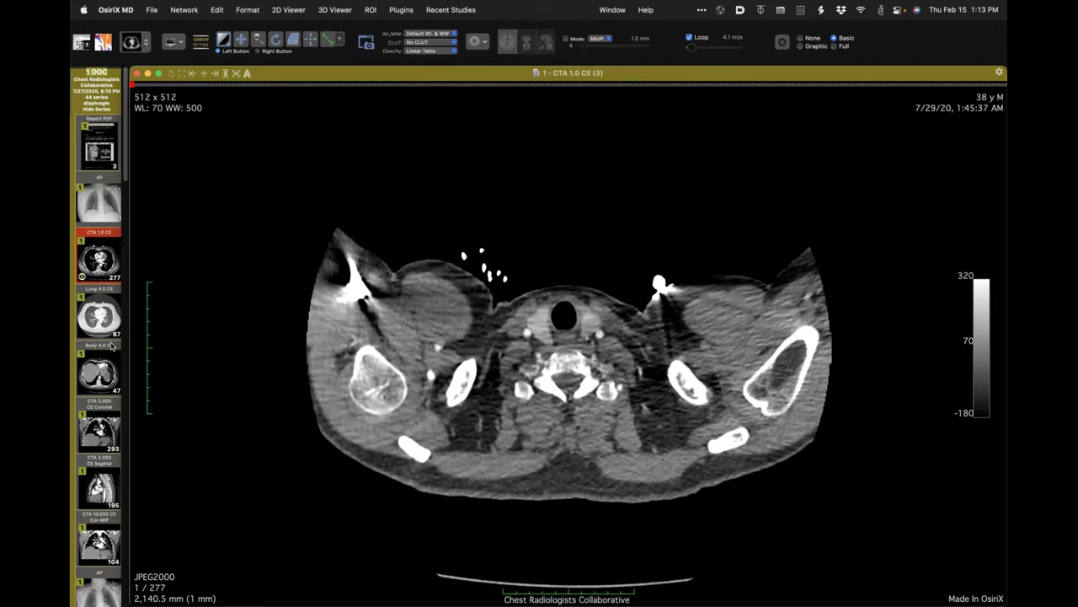
{"action": "scroll", "coordinate": [106, 350], "scroll_direction": "down", "scroll_amount": 10}
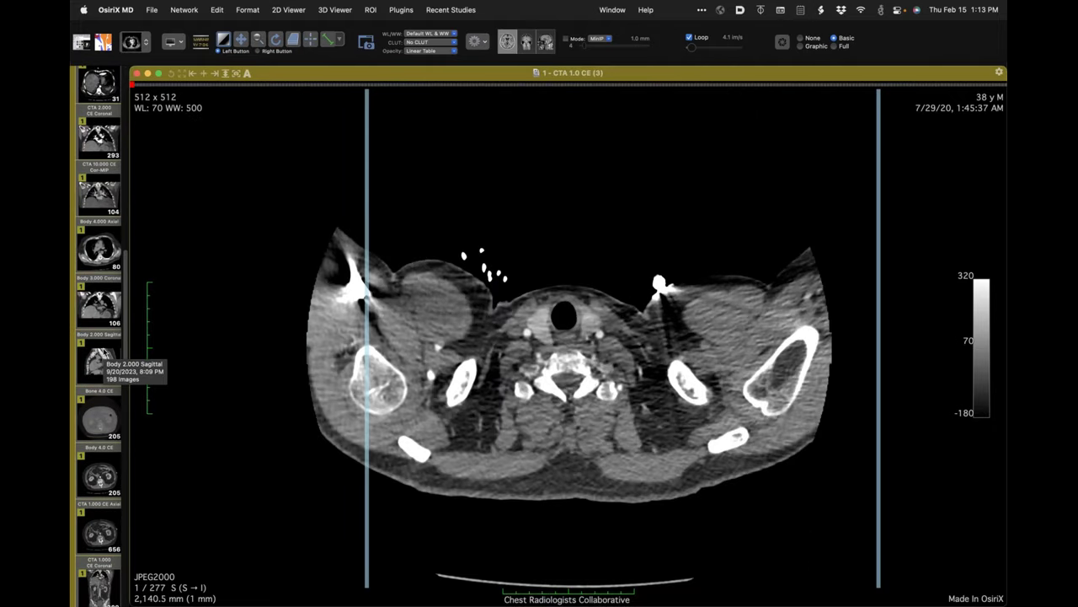
{"action": "scroll", "coordinate": [99, 358], "scroll_direction": "down", "scroll_amount": 15}
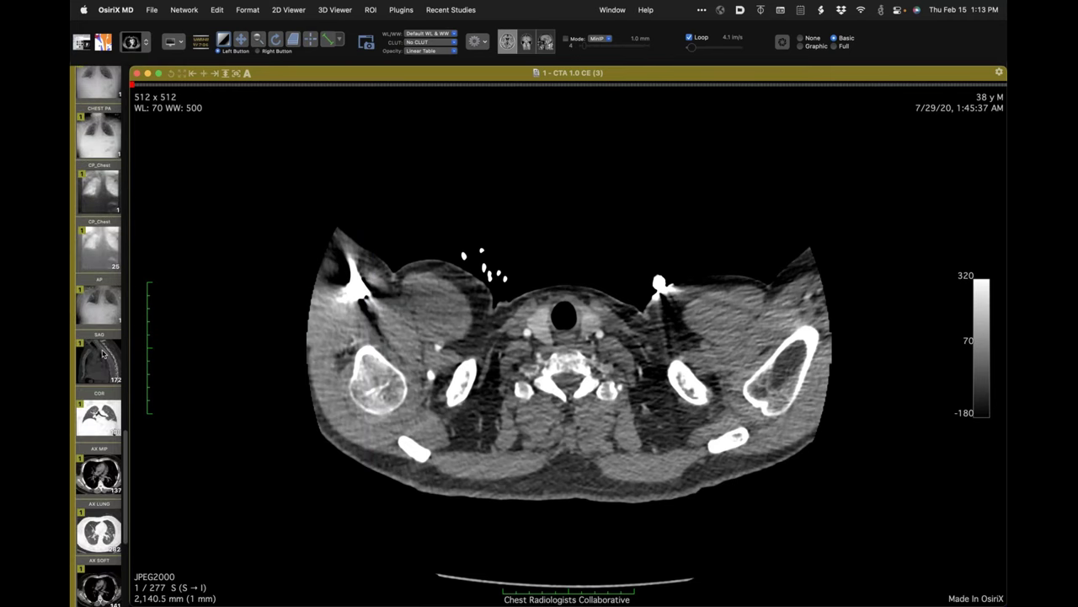
{"action": "scroll", "coordinate": [102, 353], "scroll_direction": "down", "scroll_amount": 8}
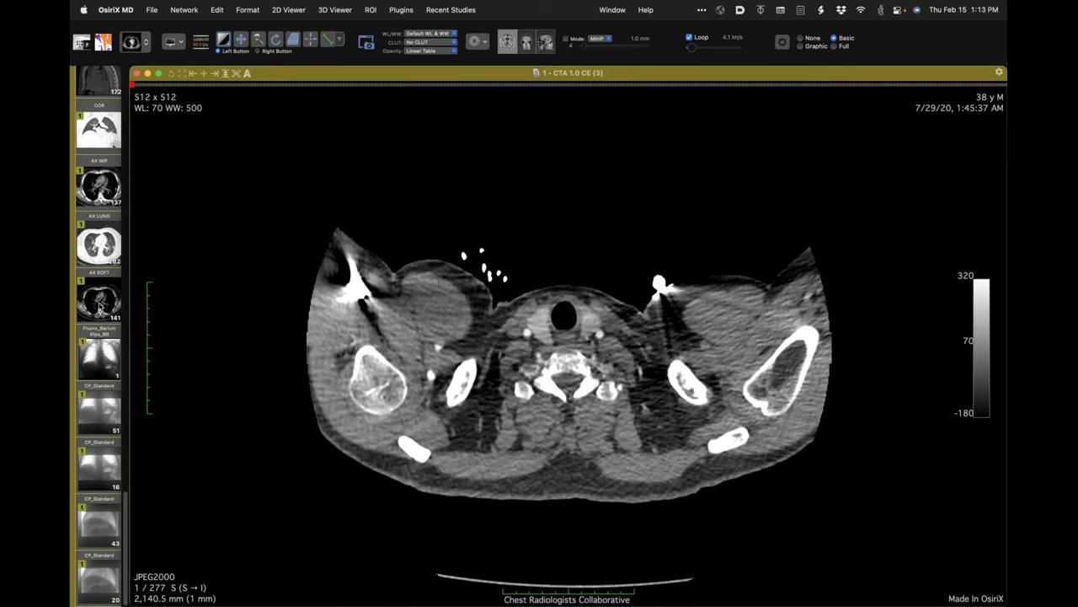
{"action": "left_click", "coordinate": [99, 308]}
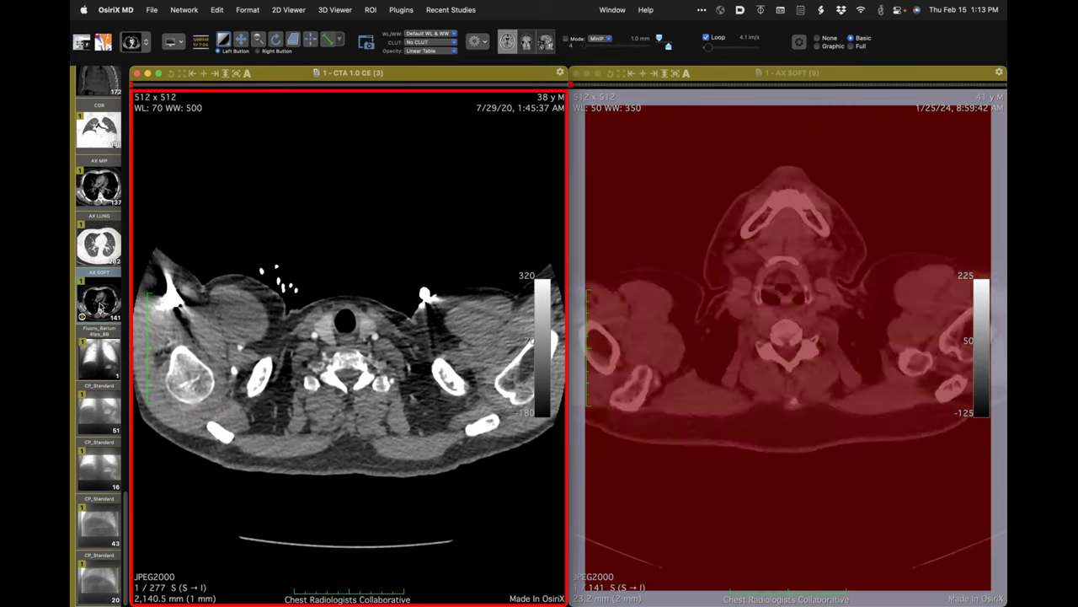
Step: Make the right AX SOFT viewer active and scroll down through its upper-abdomen slices
{"action": "scroll", "coordinate": [227, 288], "scroll_direction": "down", "scroll_amount": 15}
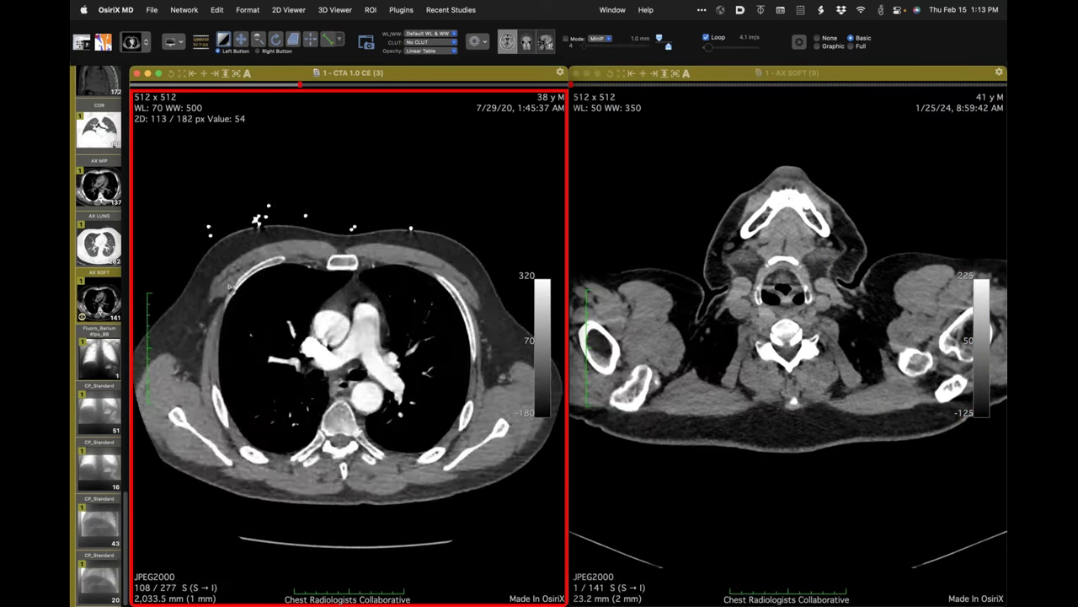
{"action": "scroll", "coordinate": [228, 288], "scroll_direction": "down", "scroll_amount": 12}
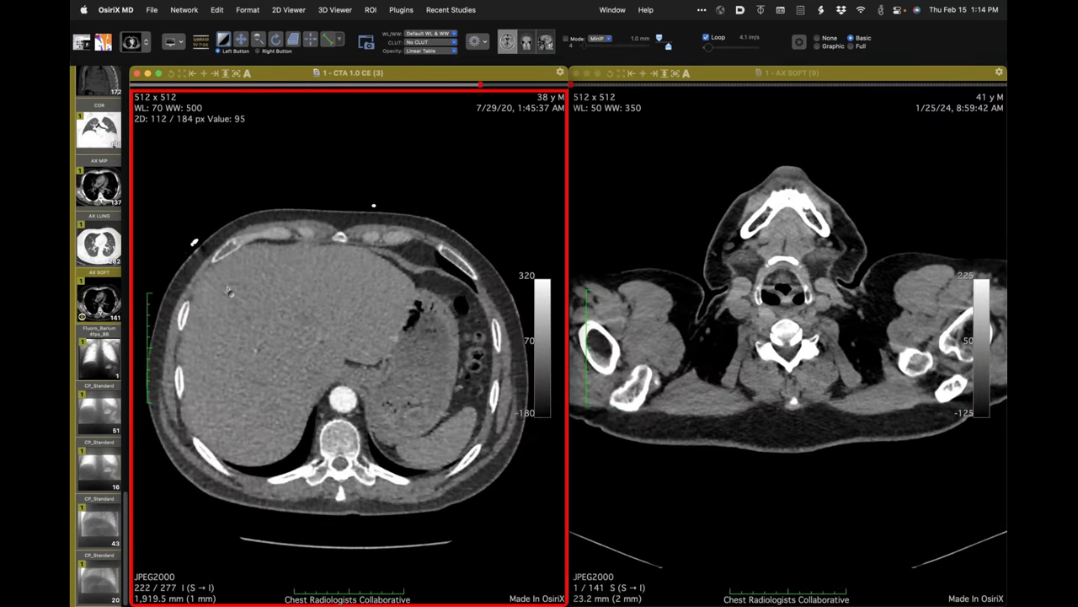
{"action": "scroll", "coordinate": [227, 288], "scroll_direction": "down", "scroll_amount": 3}
{"action": "left_click", "coordinate": [699, 352]}
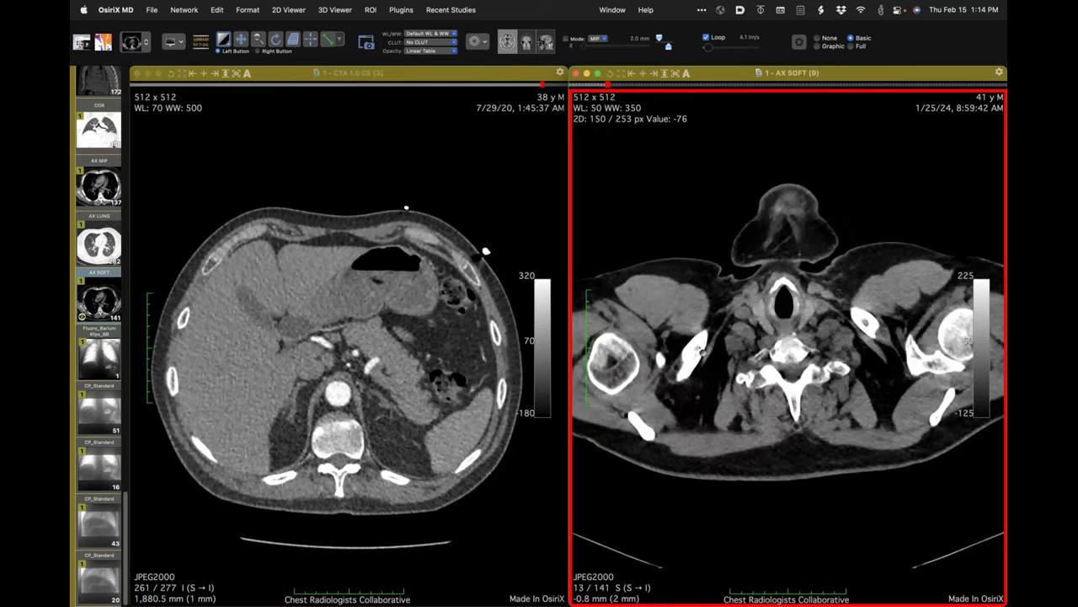
{"action": "scroll", "coordinate": [699, 352], "scroll_direction": "down", "scroll_amount": 10}
{"action": "scroll", "coordinate": [700, 351], "scroll_direction": "down", "scroll_amount": 15}
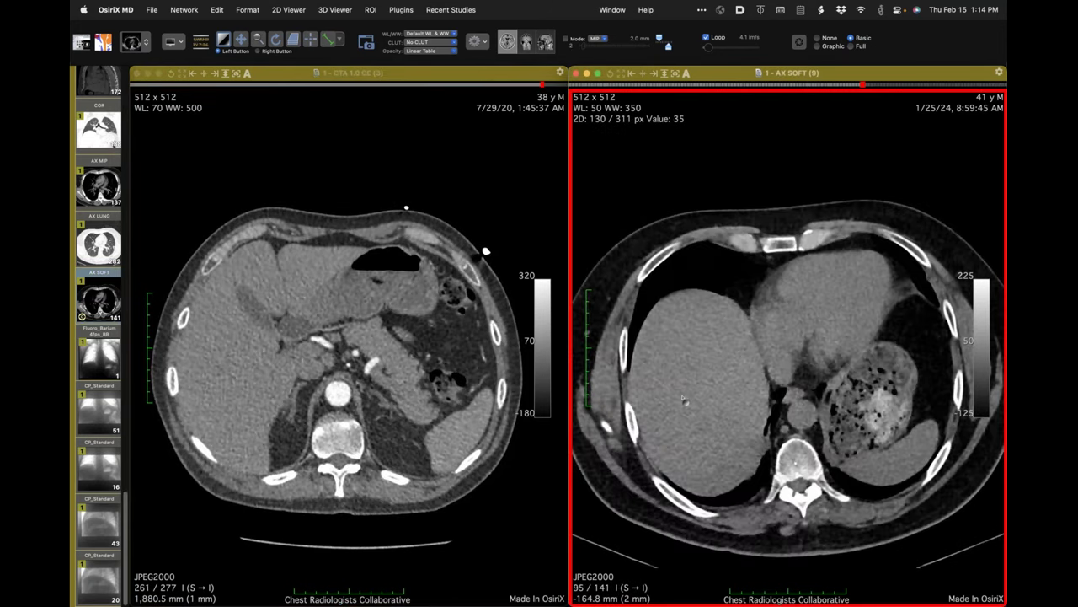
{"action": "scroll", "coordinate": [684, 401], "scroll_direction": "down", "scroll_amount": 4}
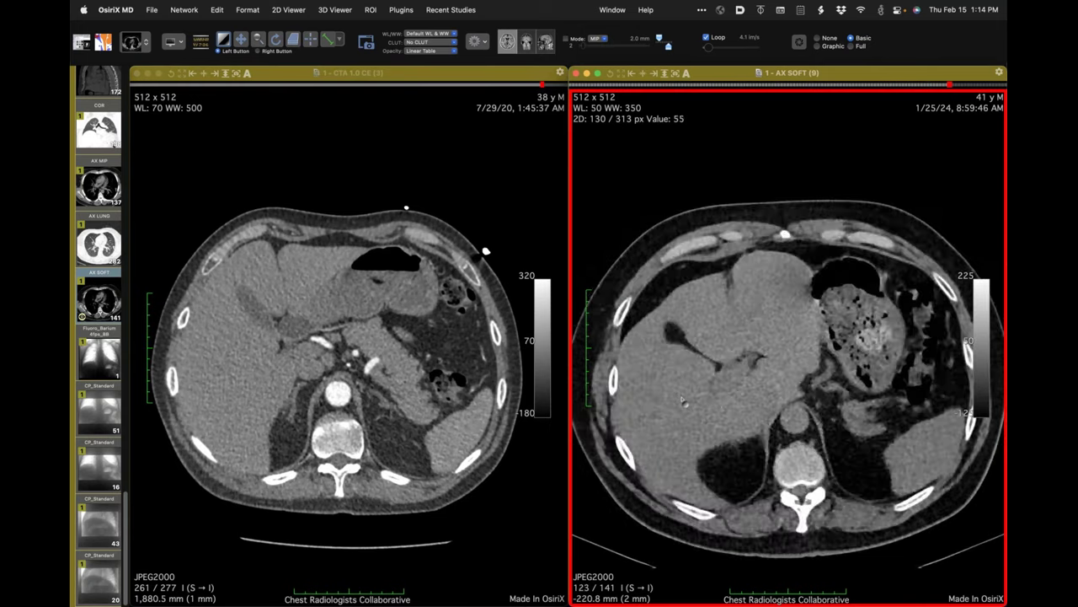
{"action": "scroll", "coordinate": [684, 401], "scroll_direction": "down", "scroll_amount": 4}
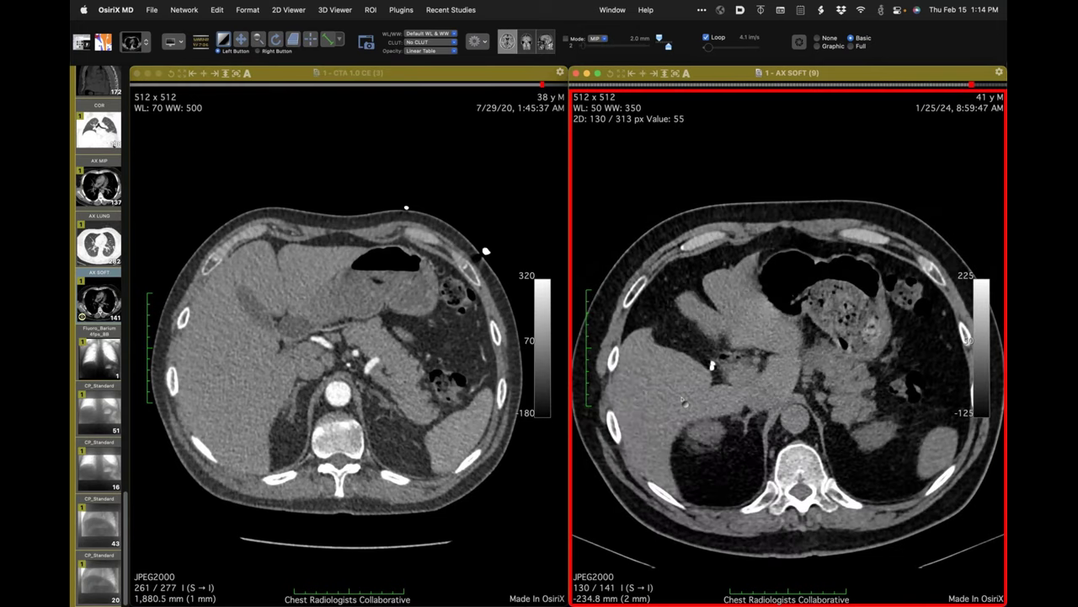
{"action": "scroll", "coordinate": [684, 402], "scroll_direction": "down", "scroll_amount": 3}
{"action": "scroll", "coordinate": [684, 402], "scroll_direction": "up", "scroll_amount": 3}
{"action": "scroll", "coordinate": [684, 403], "scroll_direction": "up", "scroll_amount": 1}
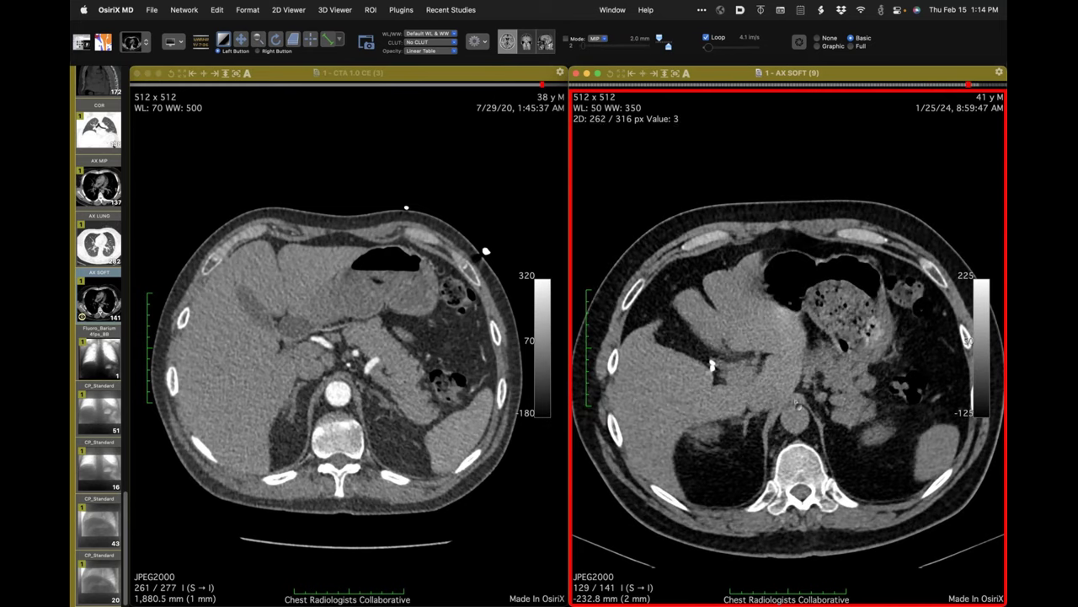
{"action": "scroll", "coordinate": [791, 423], "scroll_direction": "up", "scroll_amount": 2}
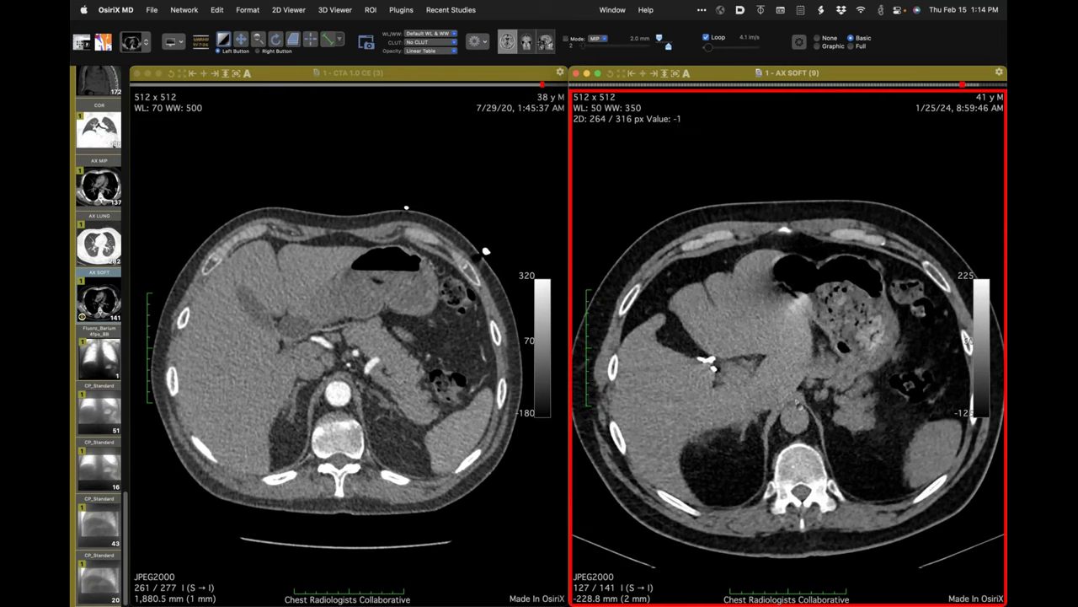
Step: Settle AX SOFT at slice 121 of 141, beside CTA 1.0 CE at slice 261
{"action": "scroll", "coordinate": [797, 404], "scroll_direction": "down", "scroll_amount": 3}
{"action": "scroll", "coordinate": [712, 365], "scroll_direction": "down", "scroll_amount": 1}
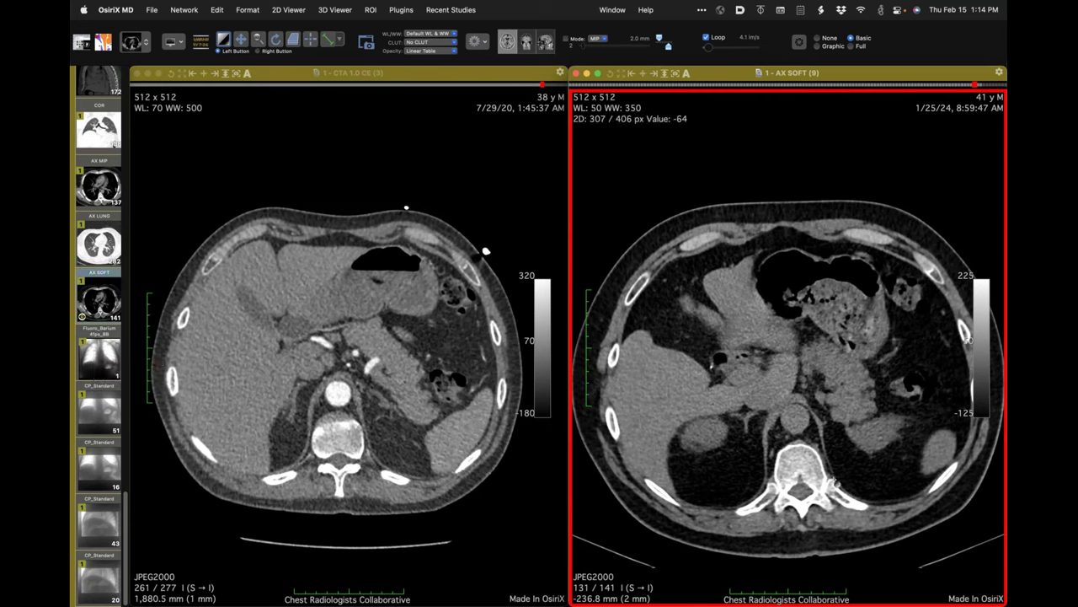
{"action": "scroll", "coordinate": [808, 486], "scroll_direction": "down", "scroll_amount": 2}
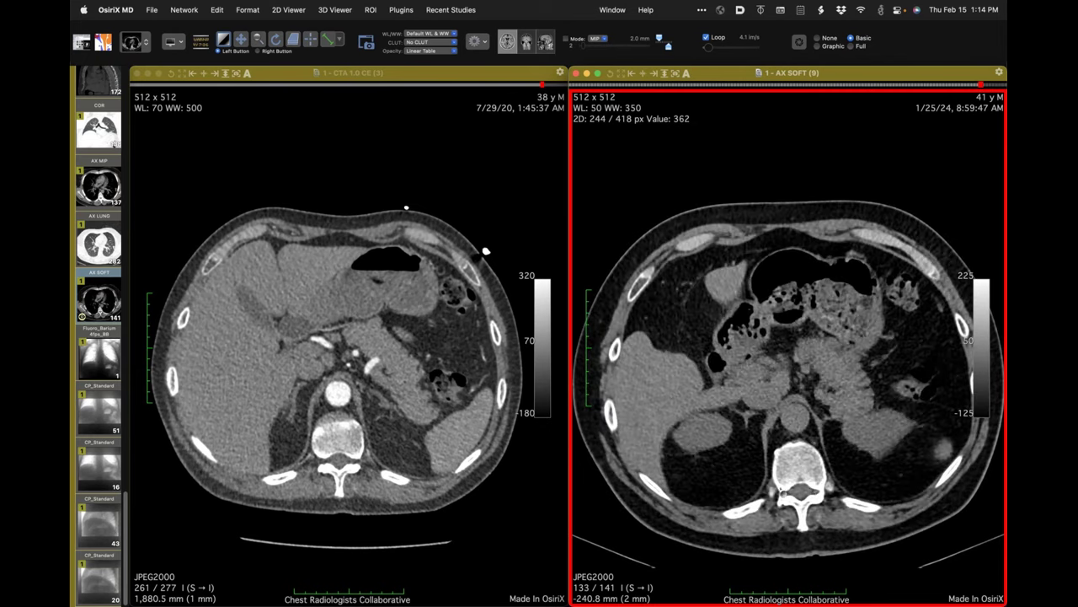
{"action": "scroll", "coordinate": [779, 486], "scroll_direction": "up", "scroll_amount": 3}
{"action": "scroll", "coordinate": [712, 365], "scroll_direction": "down", "scroll_amount": 3}
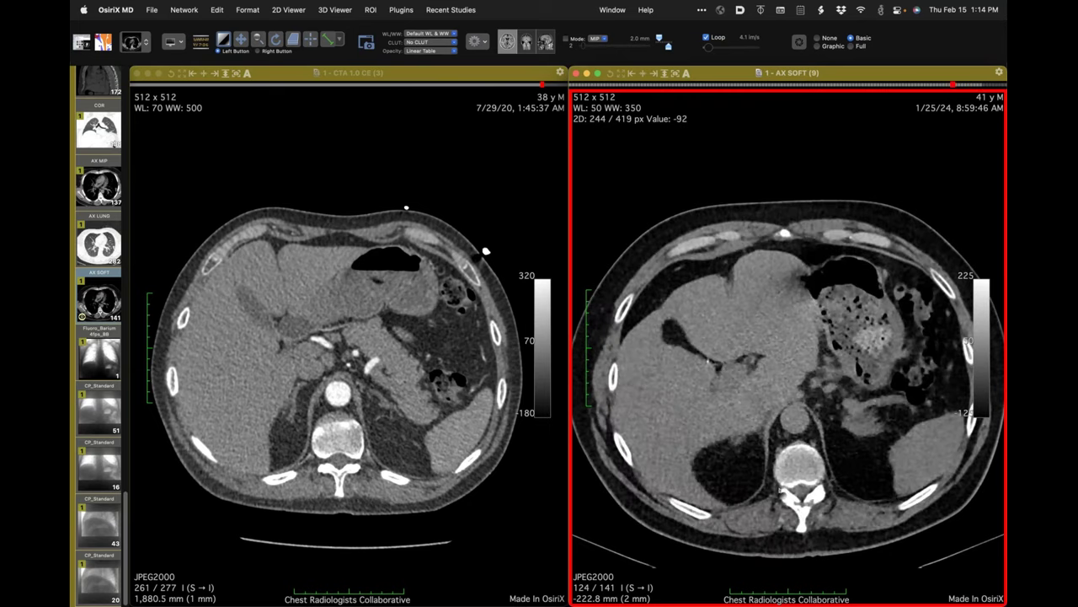
{"action": "scroll", "coordinate": [778, 489], "scroll_direction": "down", "scroll_amount": 8}
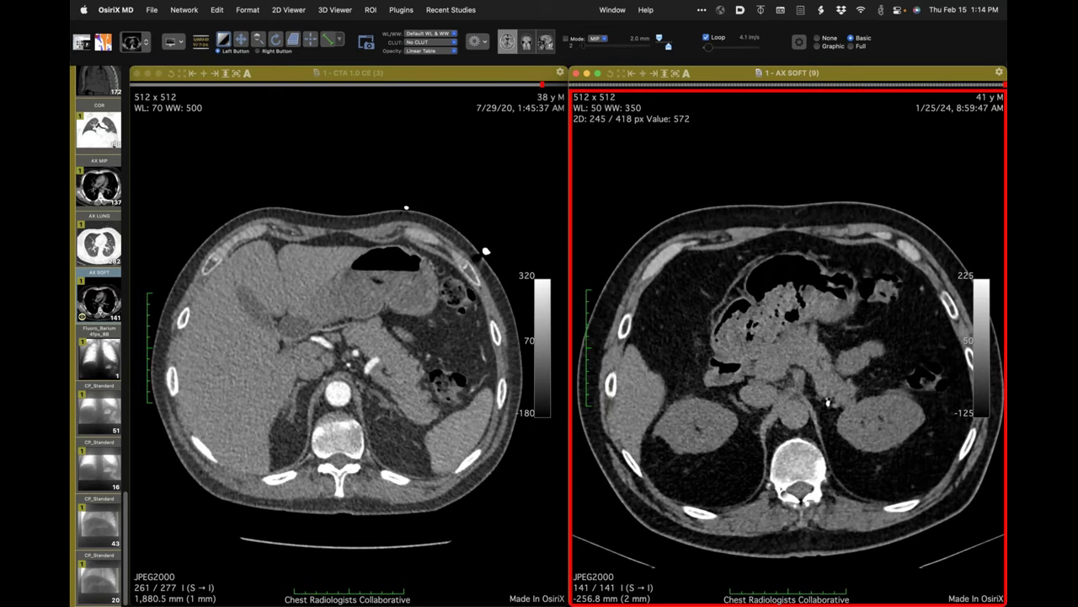
{"action": "scroll", "coordinate": [780, 491], "scroll_direction": "up", "scroll_amount": 3}
{"action": "scroll", "coordinate": [780, 492], "scroll_direction": "up", "scroll_amount": 1}
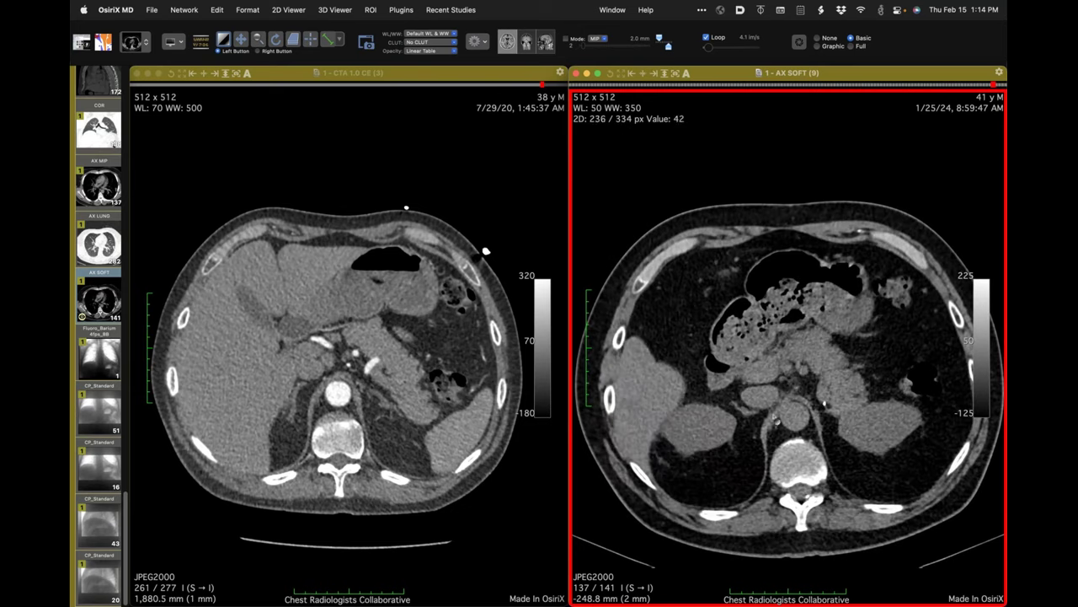
{"action": "scroll", "coordinate": [780, 426], "scroll_direction": "up", "scroll_amount": 3}
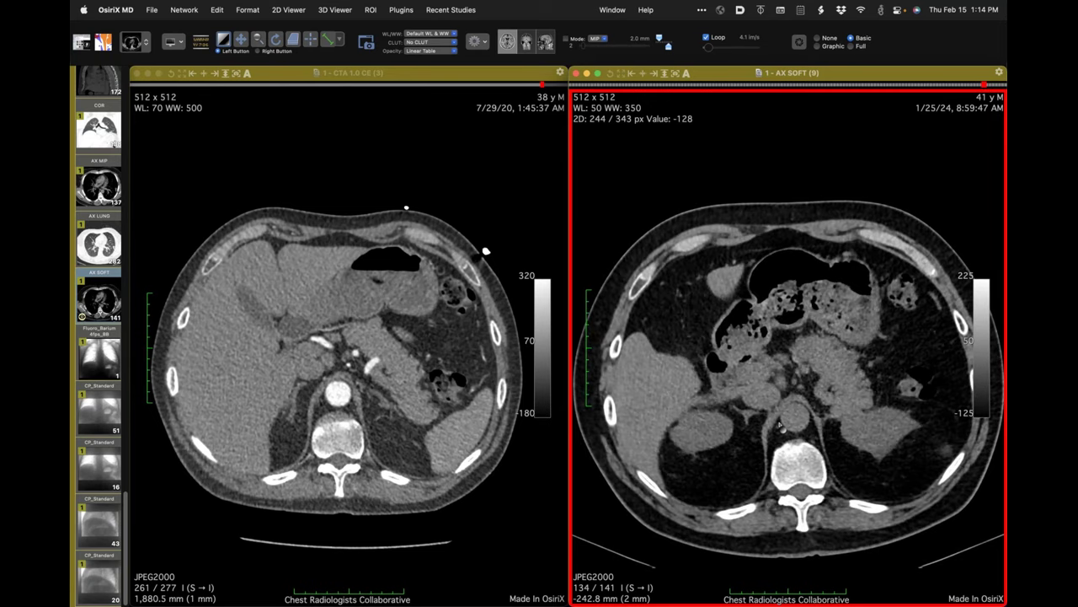
{"action": "scroll", "coordinate": [780, 425], "scroll_direction": "up", "scroll_amount": 9}
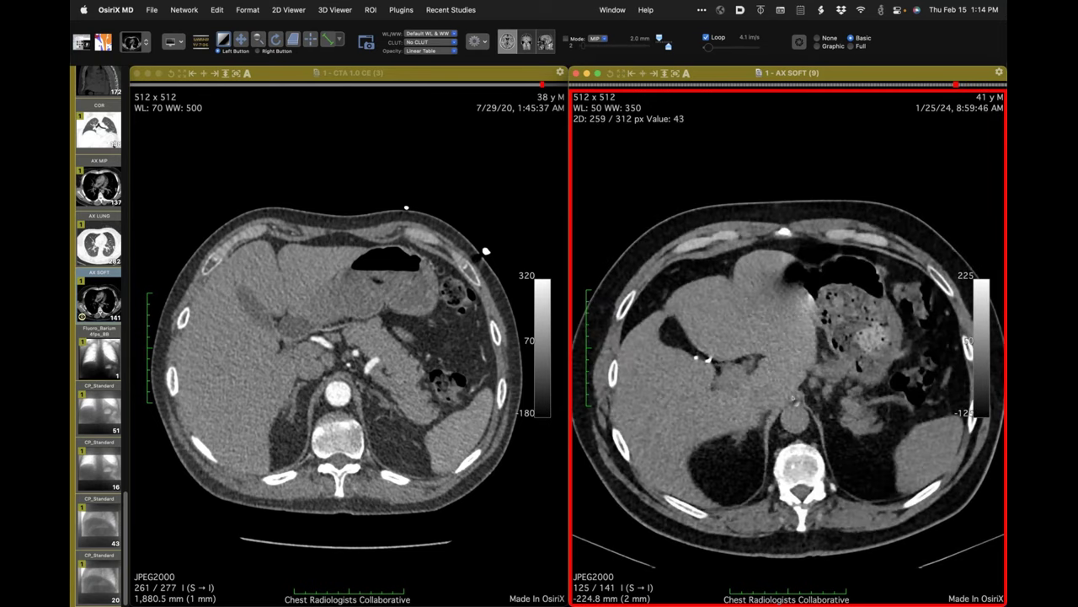
{"action": "scroll", "coordinate": [824, 429], "scroll_direction": "up", "scroll_amount": 4}
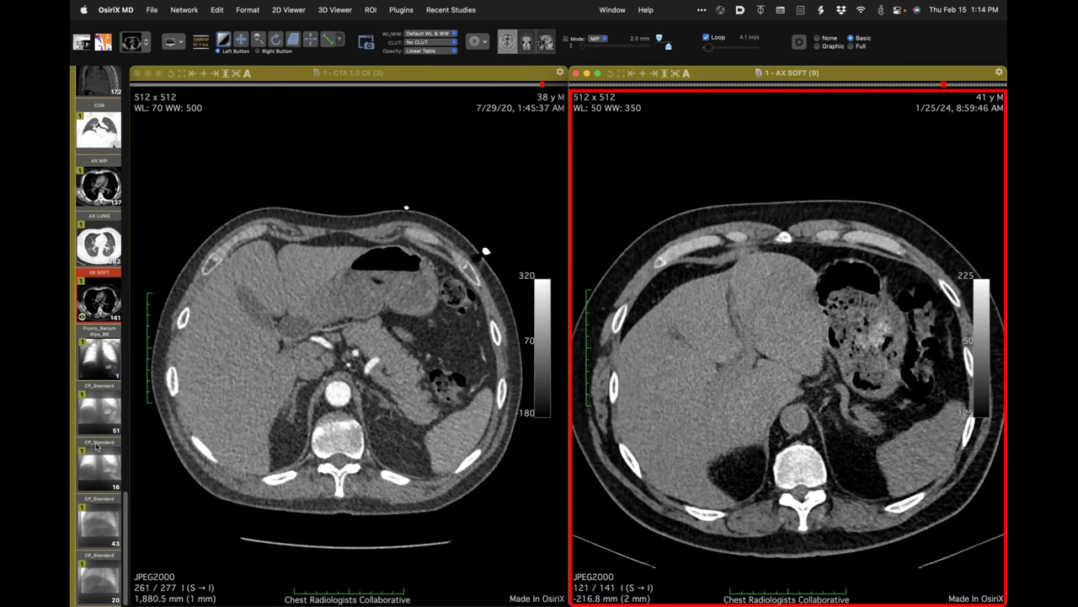
{"action": "scroll", "coordinate": [91, 443], "scroll_direction": "up", "scroll_amount": 5}
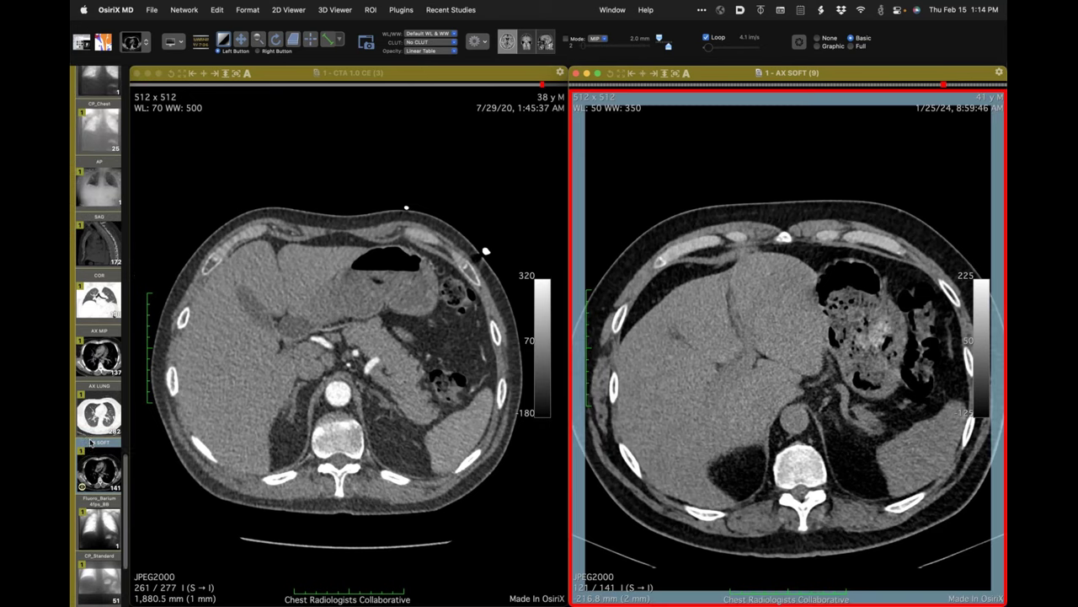
{"action": "left_click", "coordinate": [93, 445]}
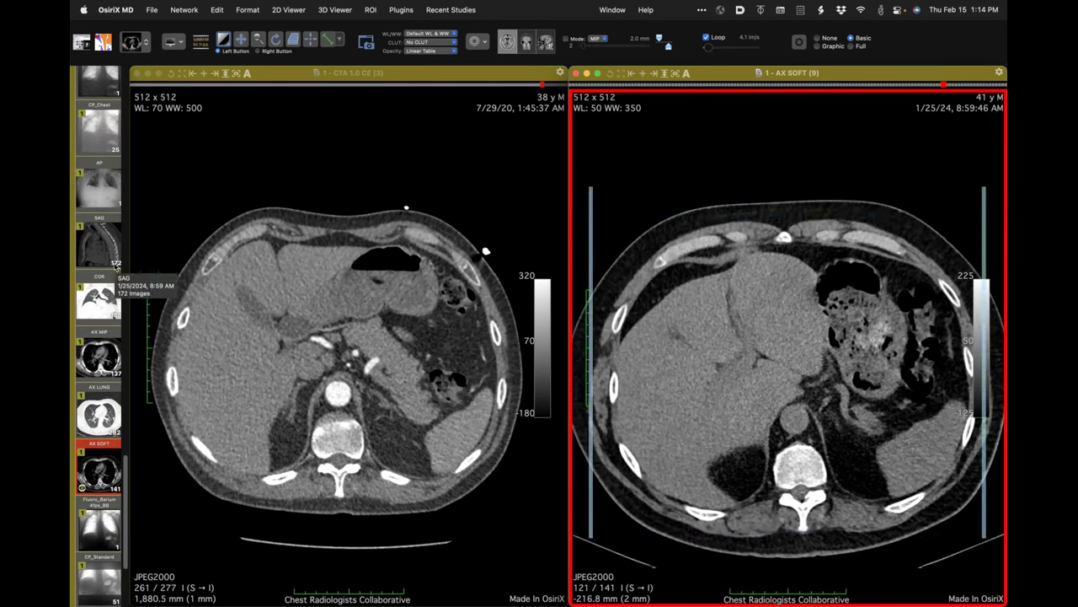
Step: Load the COR series into the right viewer and switch it to the Mediastinum window
{"action": "left_click_drag", "start_coordinate": [99, 299], "coordinate": [696, 376]}
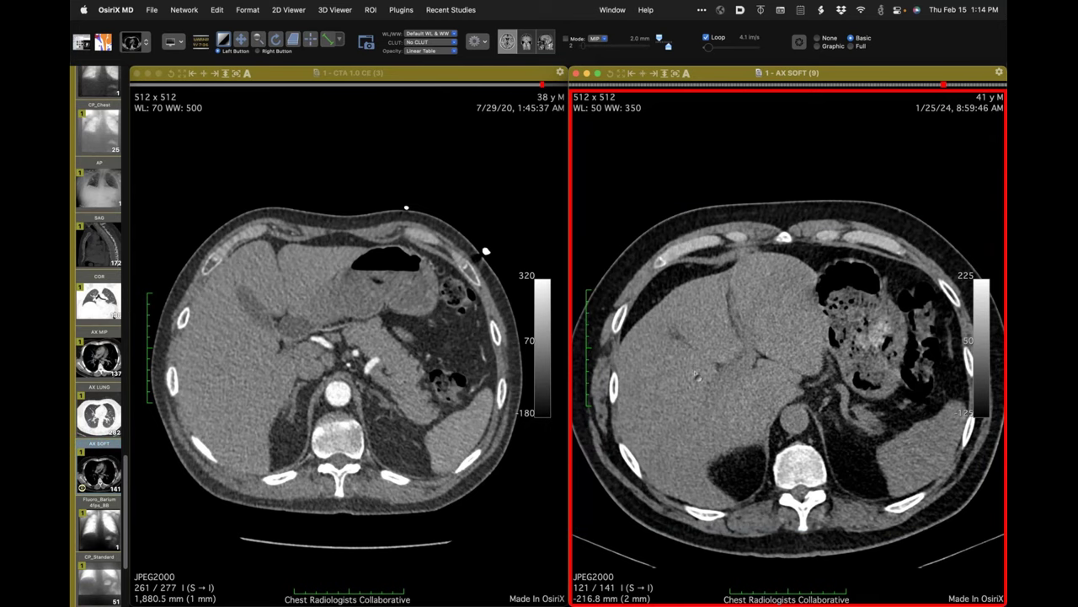
{"action": "key", "text": "1"}
{"action": "scroll", "coordinate": [696, 371], "scroll_direction": "down", "scroll_amount": 20}
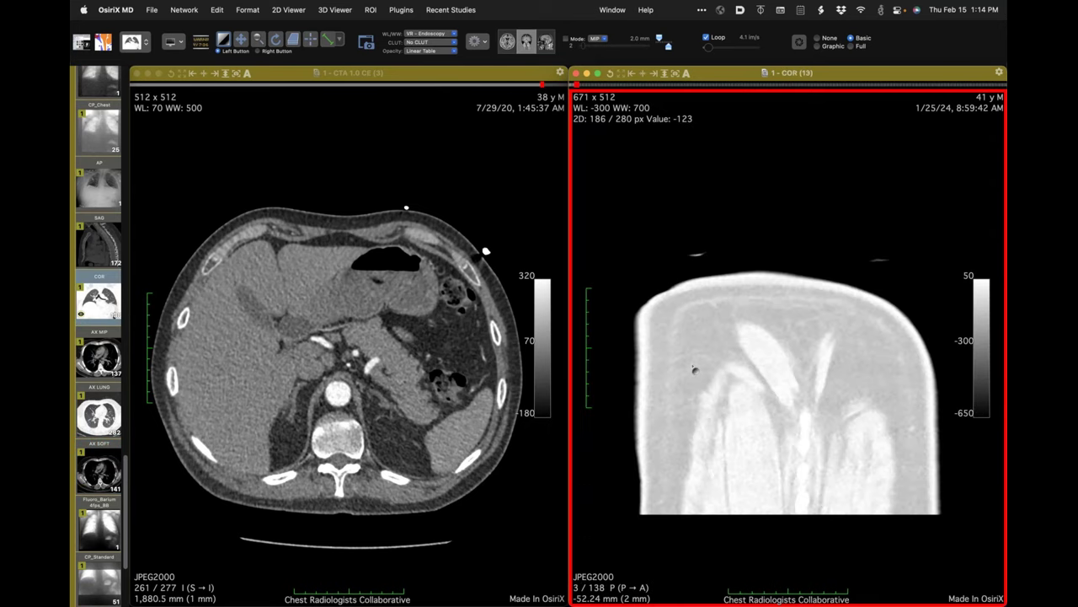
{"action": "scroll", "coordinate": [693, 364], "scroll_direction": "down", "scroll_amount": 7}
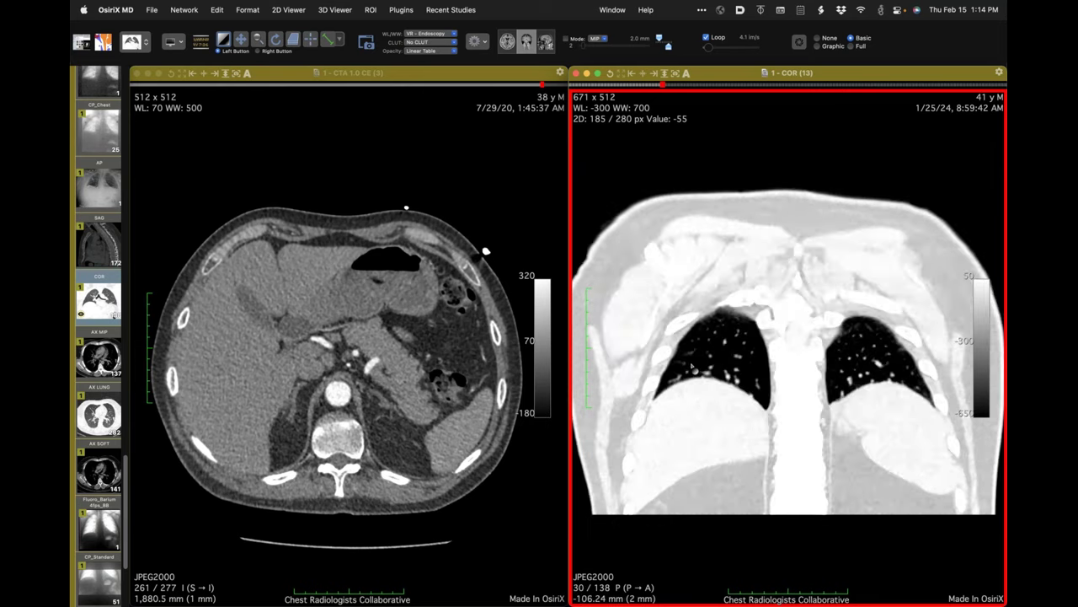
{"action": "scroll", "coordinate": [694, 366], "scroll_direction": "down", "scroll_amount": 8}
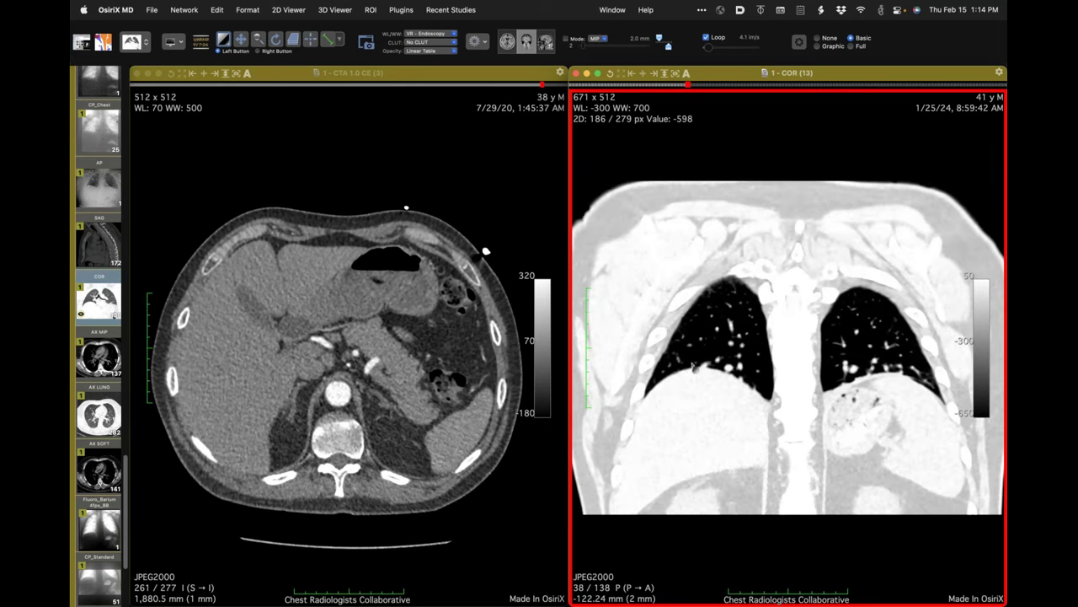
{"action": "key", "text": "2"}
Step: Page through the coronal CT slices, ending at slice 41 of 138
{"action": "scroll", "coordinate": [693, 367], "scroll_direction": "down", "scroll_amount": 3}
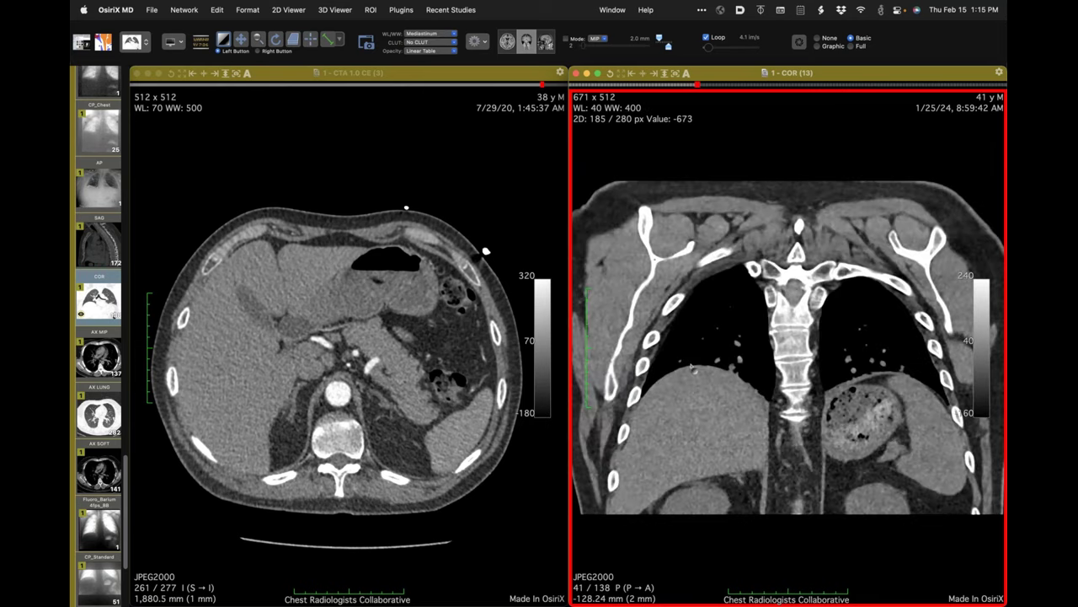
{"action": "scroll", "coordinate": [692, 368], "scroll_direction": "down", "scroll_amount": 5}
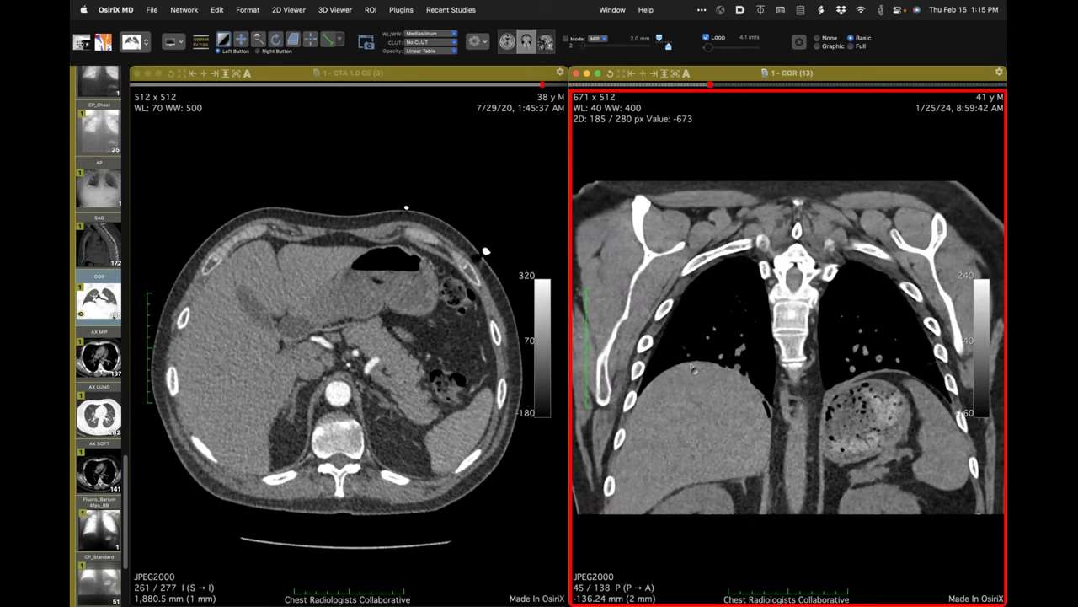
{"action": "scroll", "coordinate": [692, 367], "scroll_direction": "up", "scroll_amount": 3}
{"action": "scroll", "coordinate": [691, 368], "scroll_direction": "up", "scroll_amount": 3}
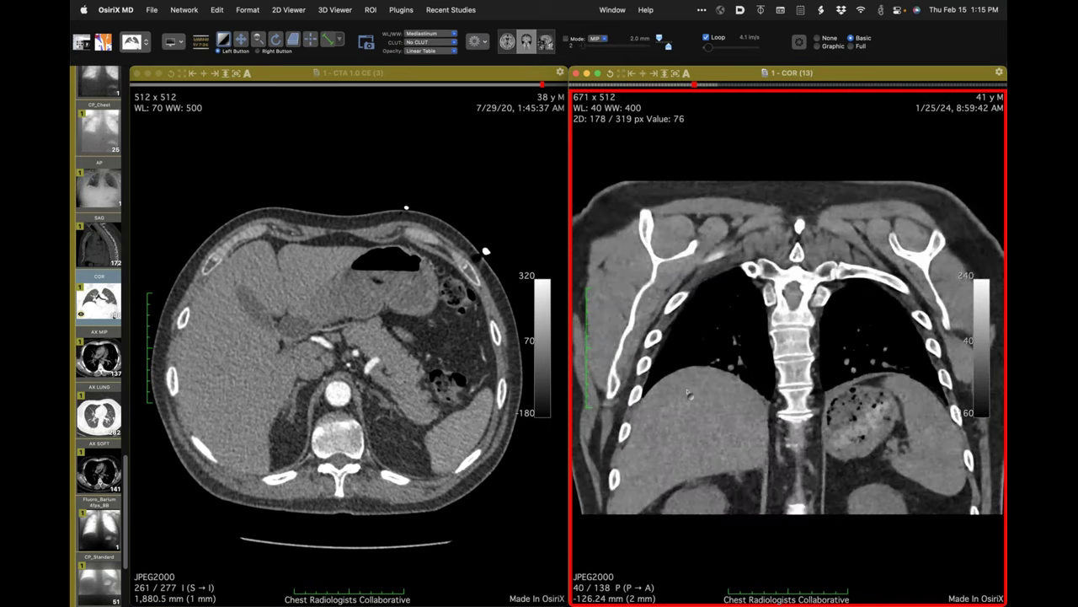
{"action": "scroll", "coordinate": [813, 490], "scroll_direction": "down", "scroll_amount": 2}
{"action": "scroll", "coordinate": [828, 487], "scroll_direction": "up", "scroll_amount": 2}
{"action": "scroll", "coordinate": [826, 485], "scroll_direction": "down", "scroll_amount": 20}
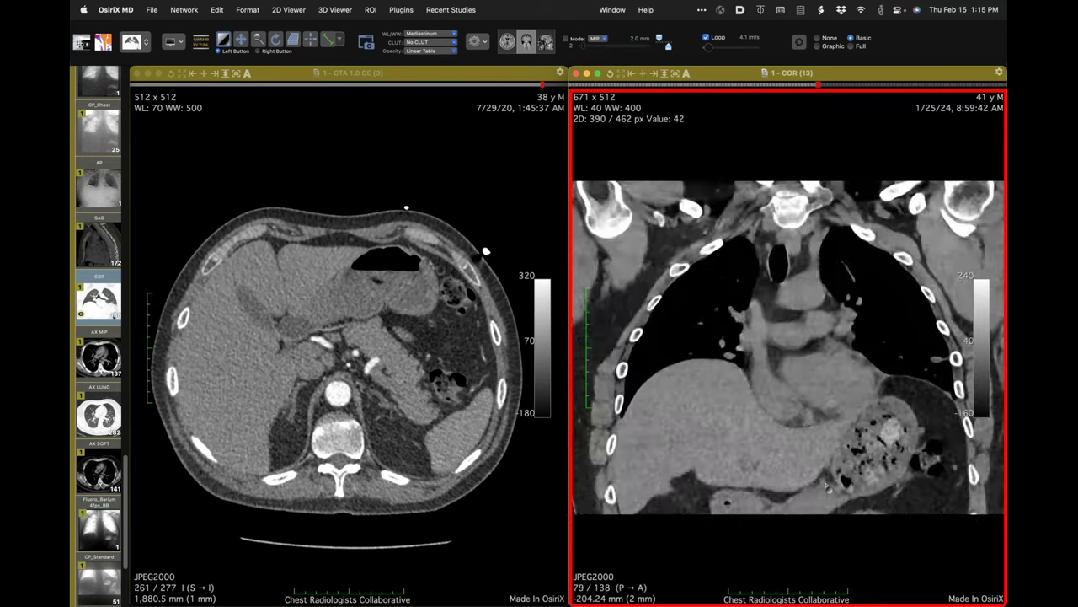
{"action": "scroll", "coordinate": [827, 486], "scroll_direction": "down", "scroll_amount": 14}
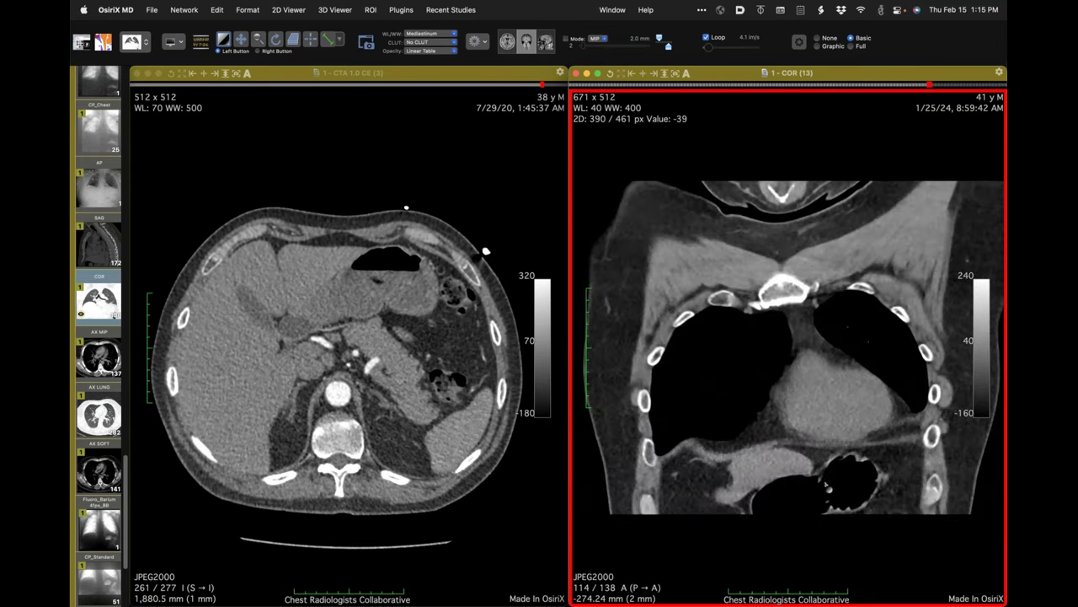
{"action": "scroll", "coordinate": [827, 486], "scroll_direction": "down", "scroll_amount": 2}
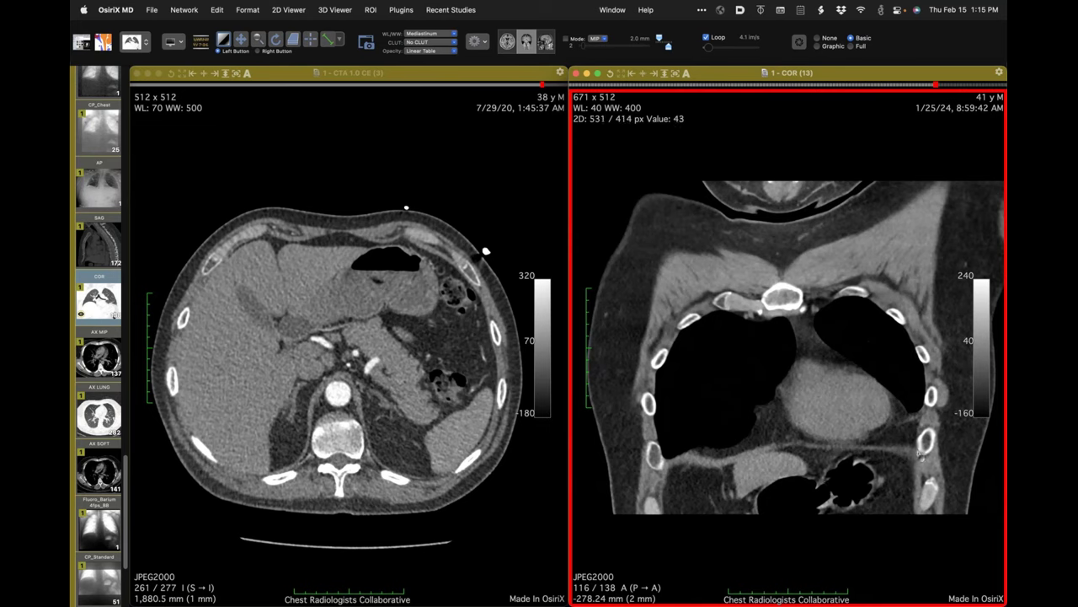
{"action": "scroll", "coordinate": [920, 453], "scroll_direction": "down", "scroll_amount": 1}
{"action": "scroll", "coordinate": [921, 455], "scroll_direction": "up", "scroll_amount": 2}
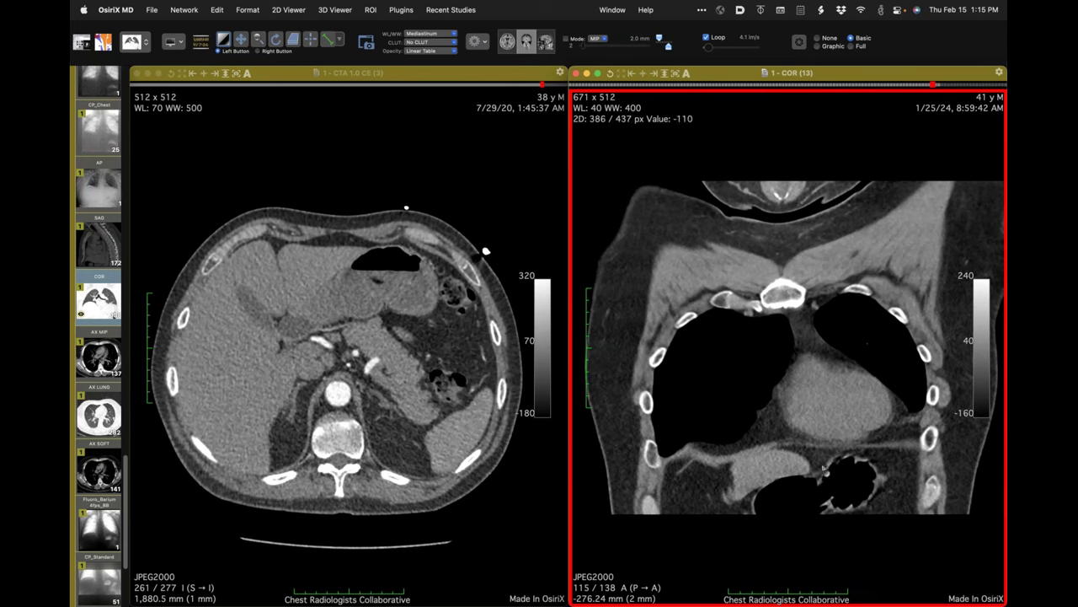
{"action": "scroll", "coordinate": [821, 467], "scroll_direction": "down", "scroll_amount": 3}
{"action": "scroll", "coordinate": [824, 469], "scroll_direction": "up", "scroll_amount": 20}
{"action": "scroll", "coordinate": [823, 470], "scroll_direction": "up", "scroll_amount": 20}
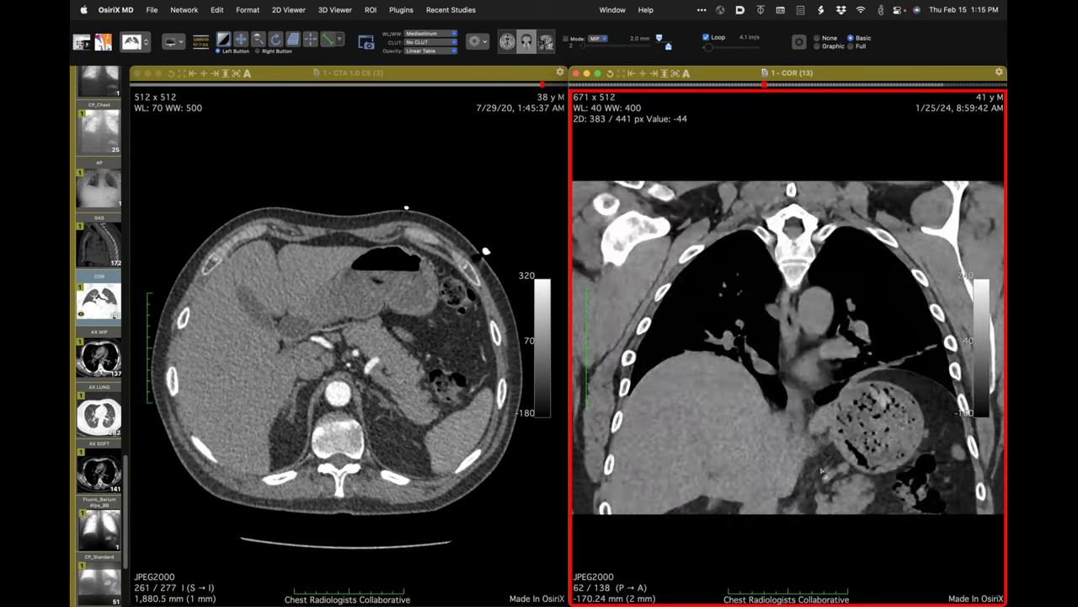
{"action": "scroll", "coordinate": [822, 467], "scroll_direction": "up", "scroll_amount": 7}
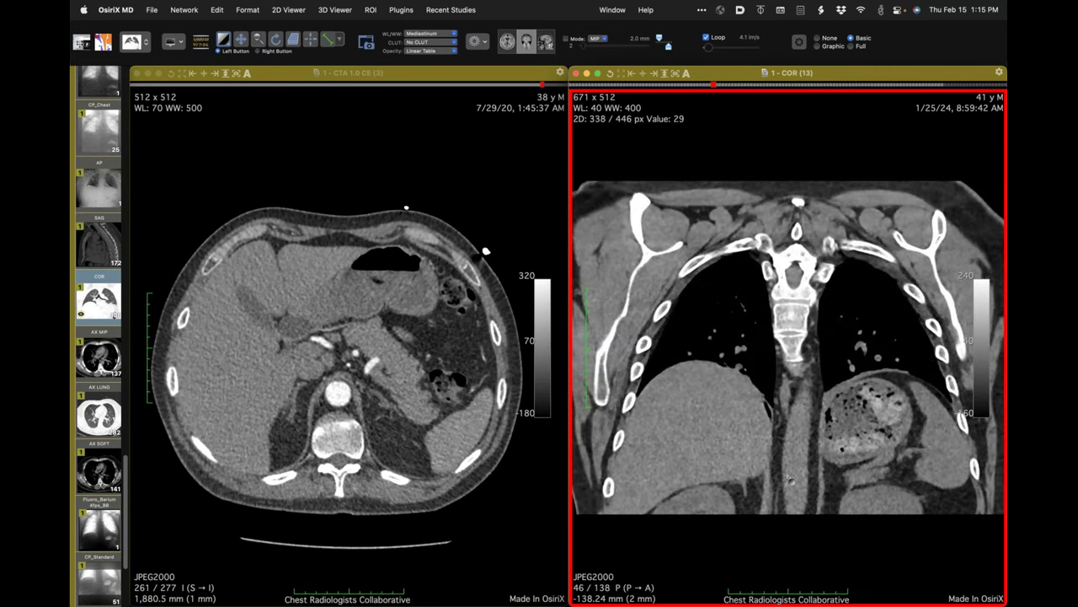
{"action": "scroll", "coordinate": [775, 482], "scroll_direction": "up", "scroll_amount": 3}
{"action": "scroll", "coordinate": [774, 482], "scroll_direction": "up", "scroll_amount": 3}
{"action": "scroll", "coordinate": [776, 483], "scroll_direction": "down", "scroll_amount": 5}
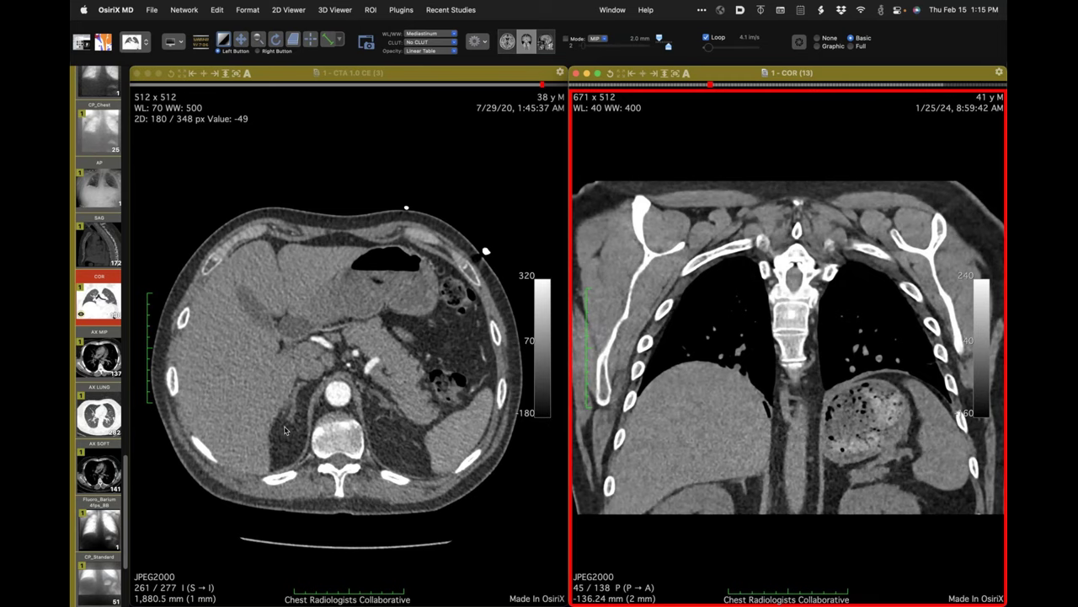
{"action": "scroll", "coordinate": [112, 428], "scroll_direction": "up", "scroll_amount": 8}
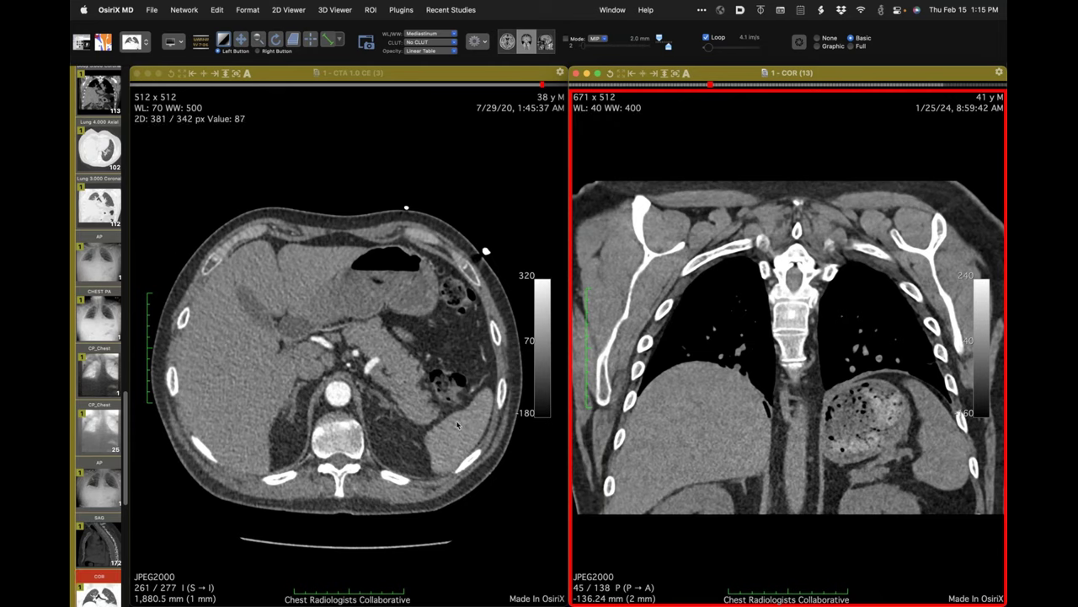
Step: Load the 3-page Report PDF case summary from the DOC study into the left viewer
{"action": "scroll", "coordinate": [690, 415], "scroll_direction": "up", "scroll_amount": 2}
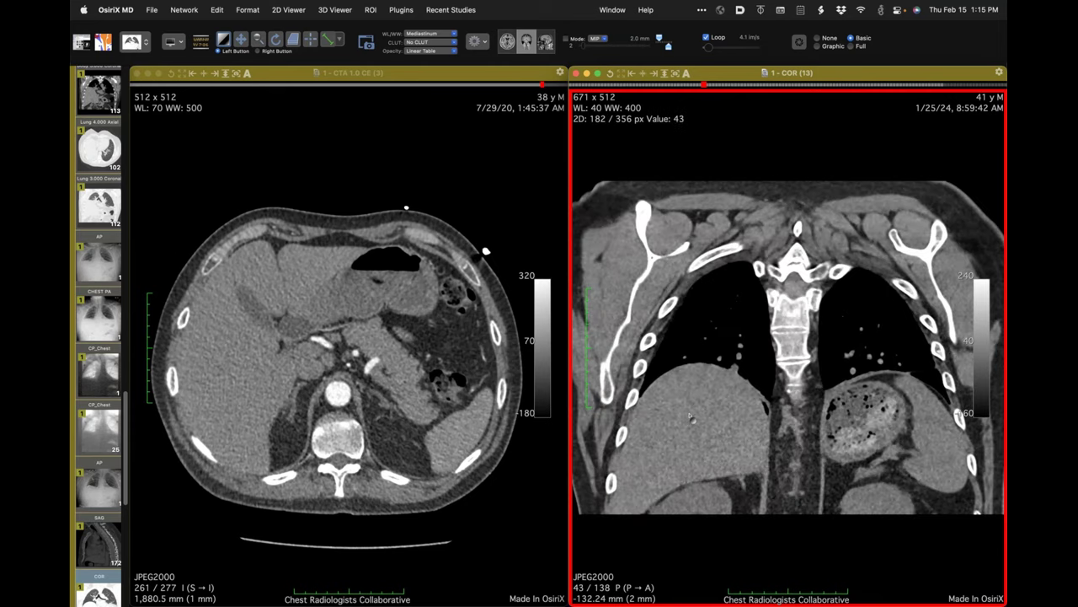
{"action": "scroll", "coordinate": [690, 414], "scroll_direction": "up", "scroll_amount": 1}
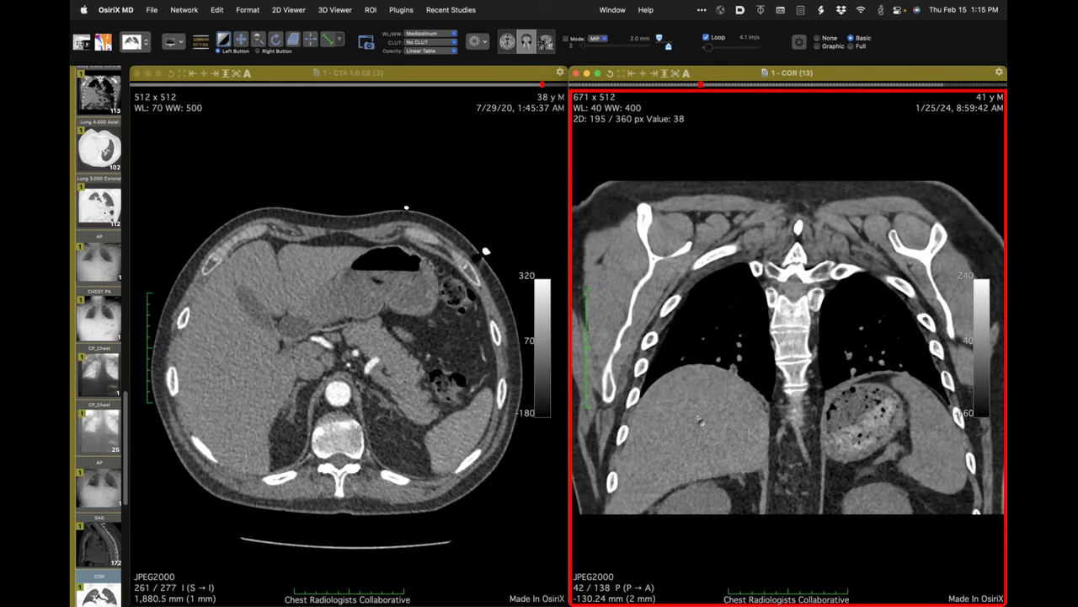
{"action": "scroll", "coordinate": [699, 419], "scroll_direction": "up", "scroll_amount": 1}
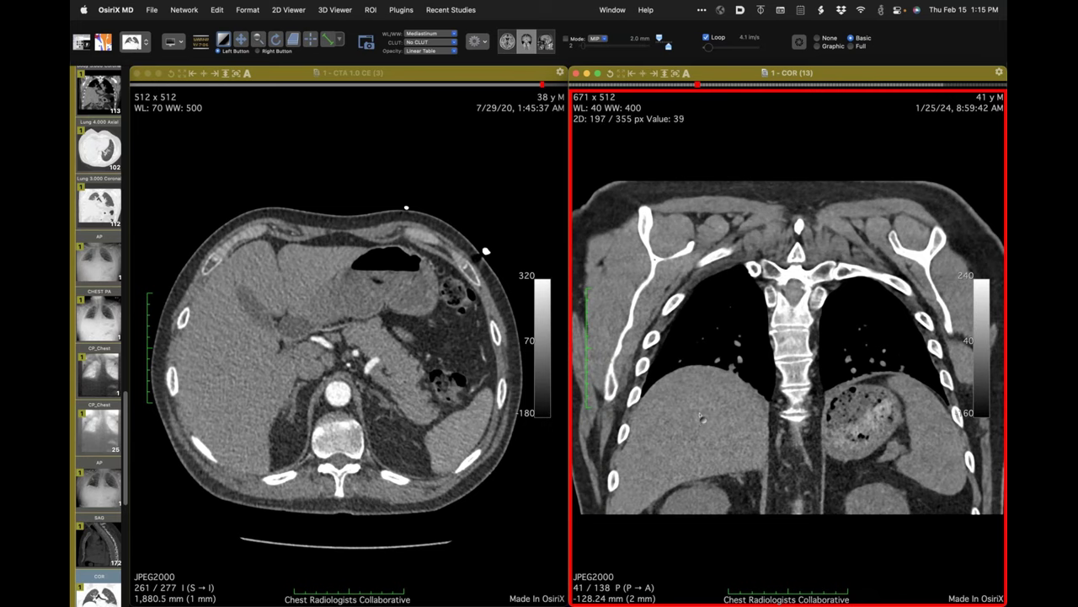
{"action": "scroll", "coordinate": [88, 244], "scroll_direction": "up", "scroll_amount": 15}
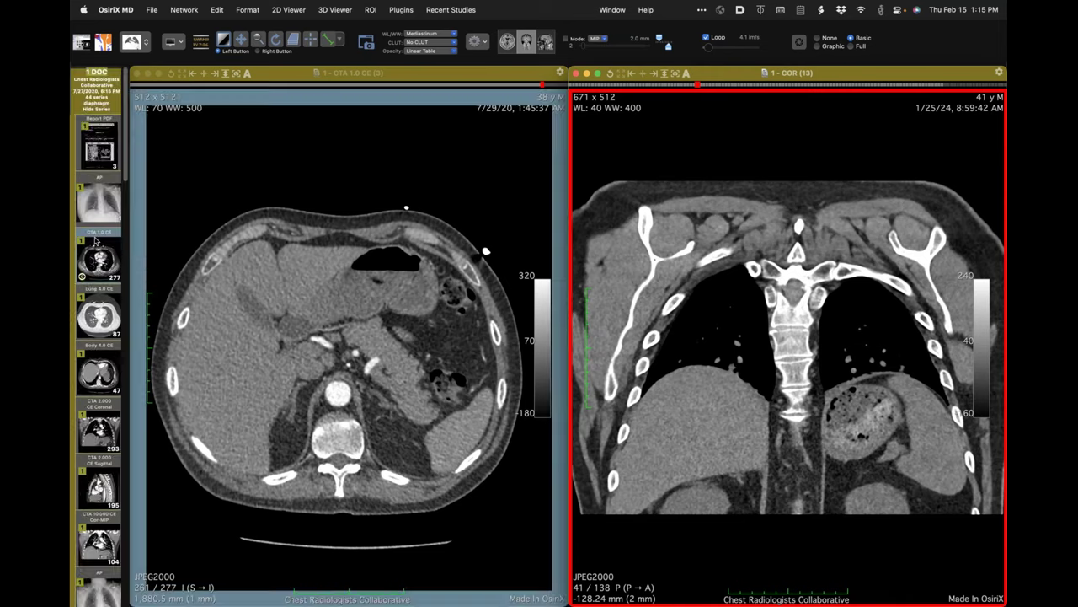
{"action": "left_click_drag", "start_coordinate": [96, 241], "coordinate": [286, 217]}
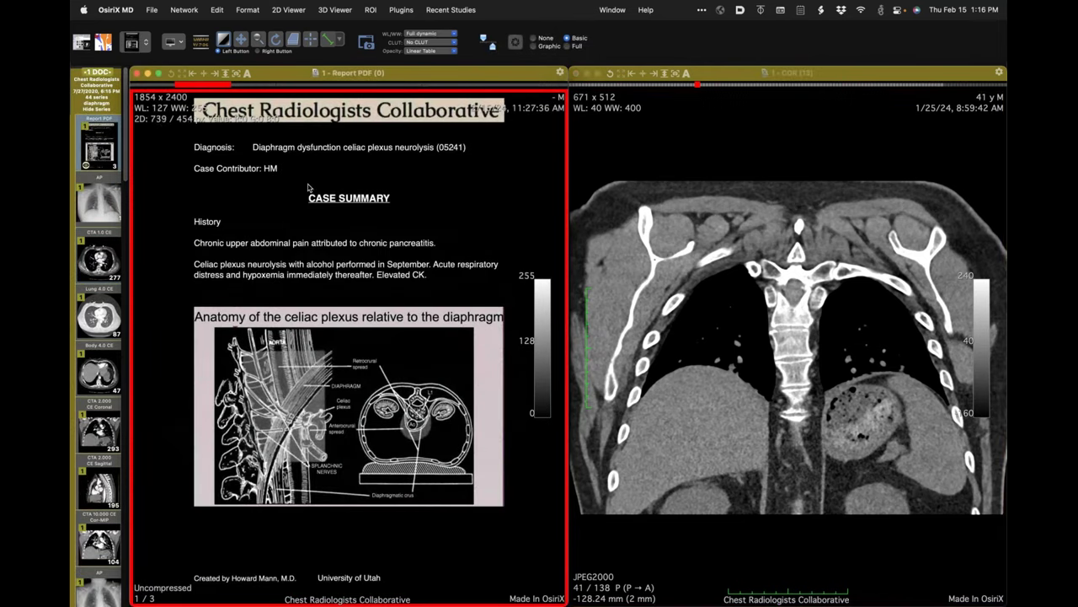
Step: Close the coronal CT viewer and apply the B/W Inverse CLUT to the report
{"action": "left_click", "coordinate": [575, 74]}
{"action": "left_click", "coordinate": [430, 42]}
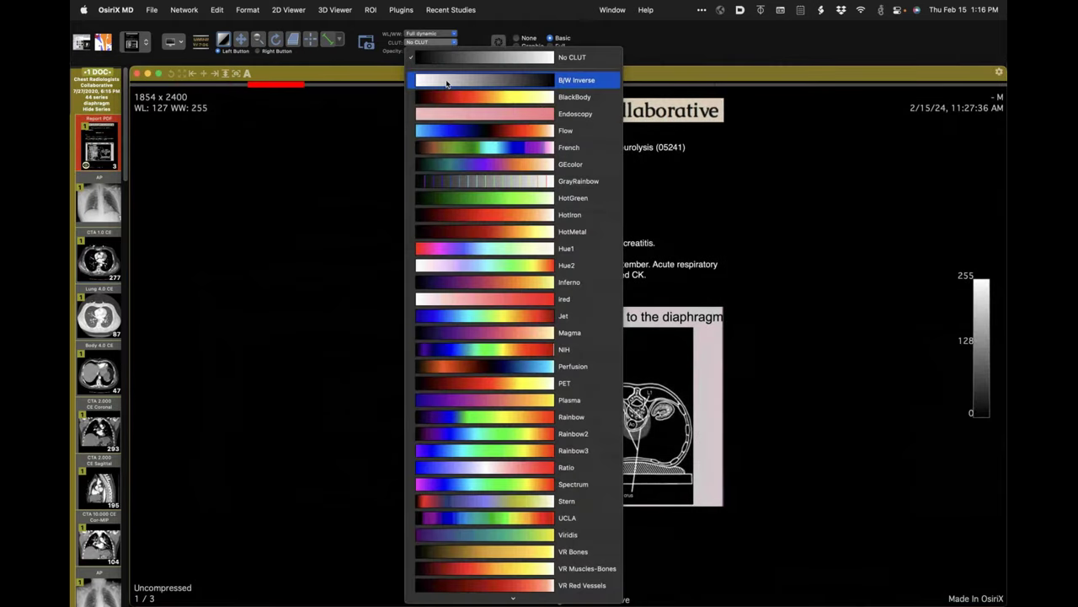
{"action": "left_click", "coordinate": [447, 82]}
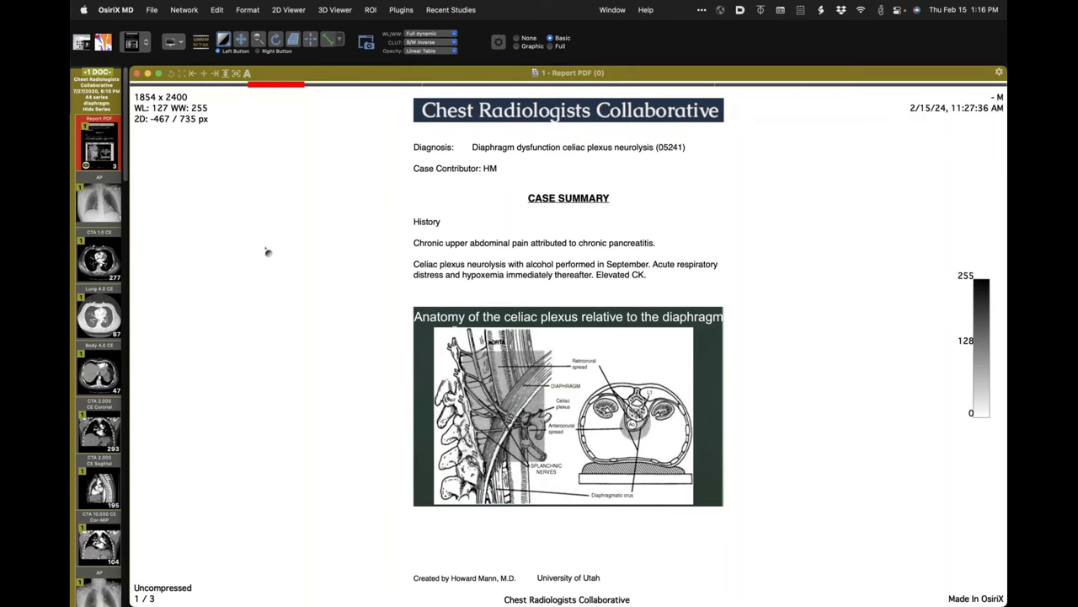
Step: Page through the three-page report to Case Follow up and back to page 1
{"action": "scroll", "coordinate": [268, 252], "scroll_direction": "down", "scroll_amount": 1}
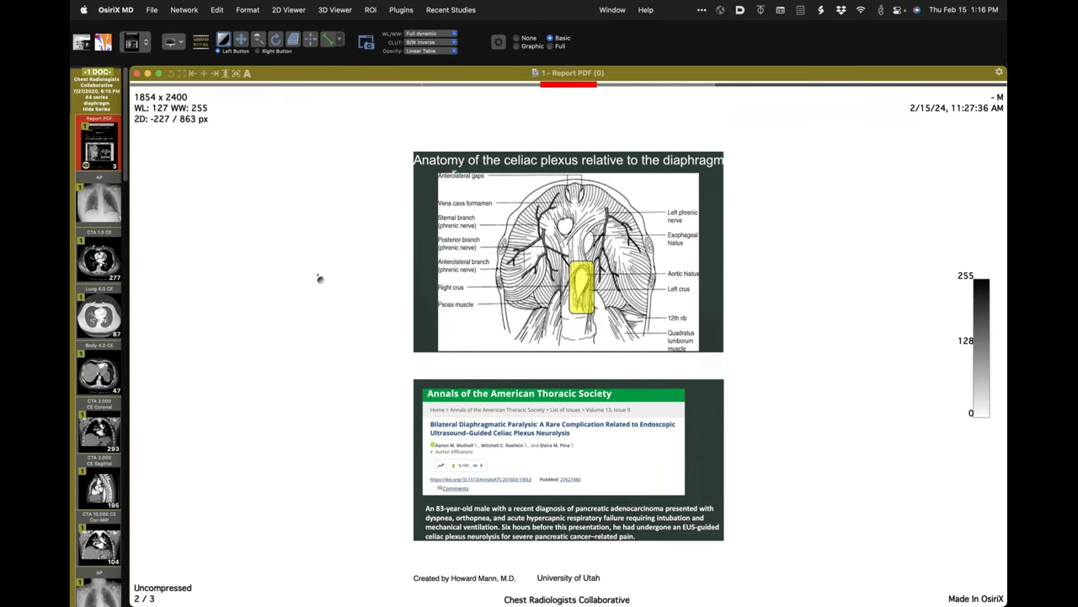
{"action": "scroll", "coordinate": [321, 275], "scroll_direction": "down", "scroll_amount": 1}
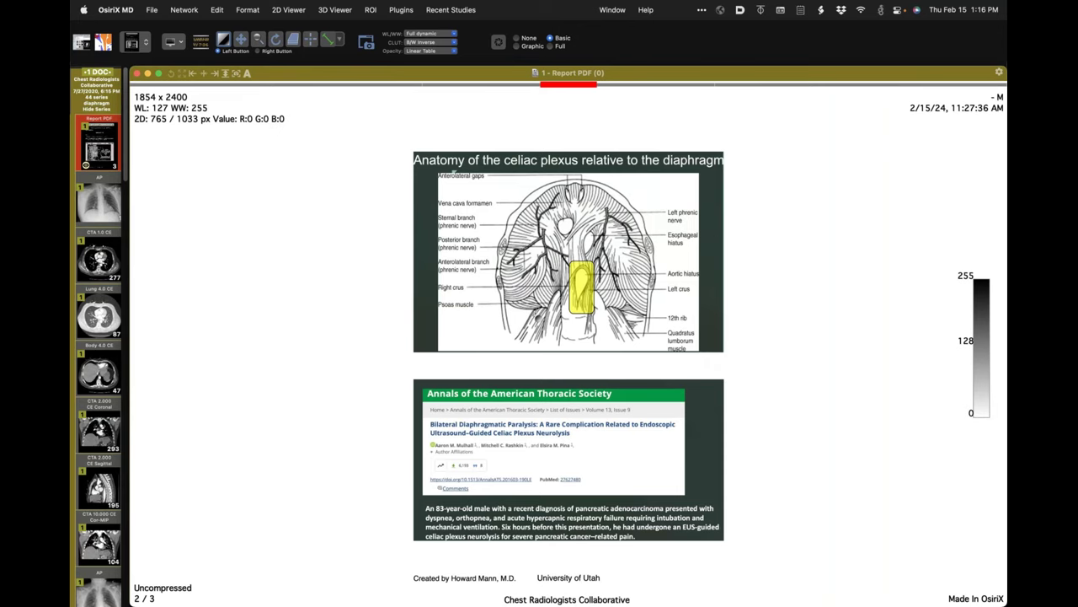
{"action": "scroll", "coordinate": [538, 315], "scroll_direction": "up", "scroll_amount": 1}
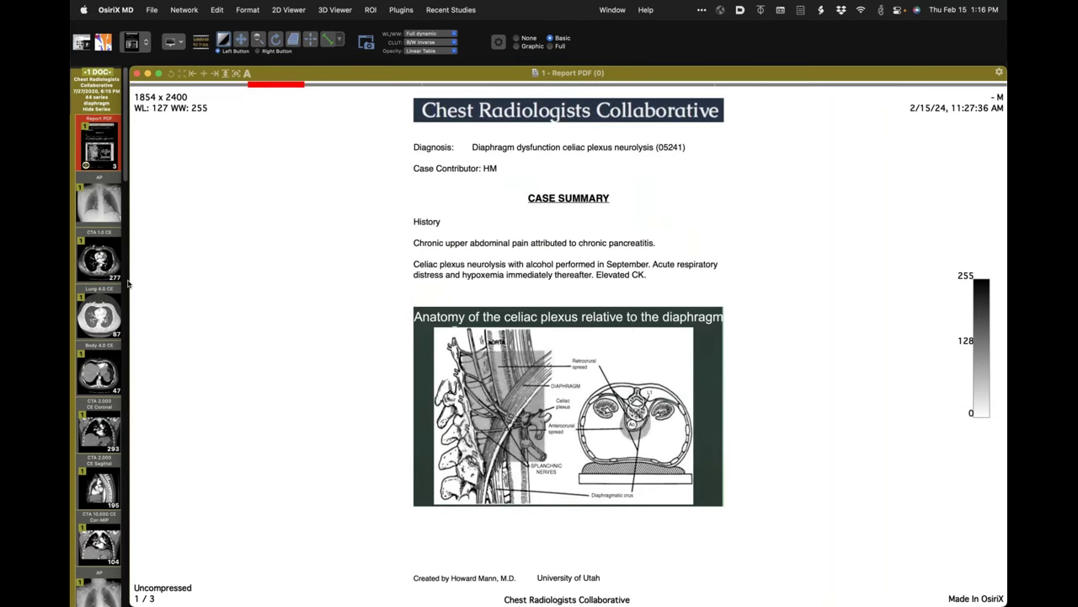
{"action": "scroll", "coordinate": [103, 327], "scroll_direction": "down", "scroll_amount": 5}
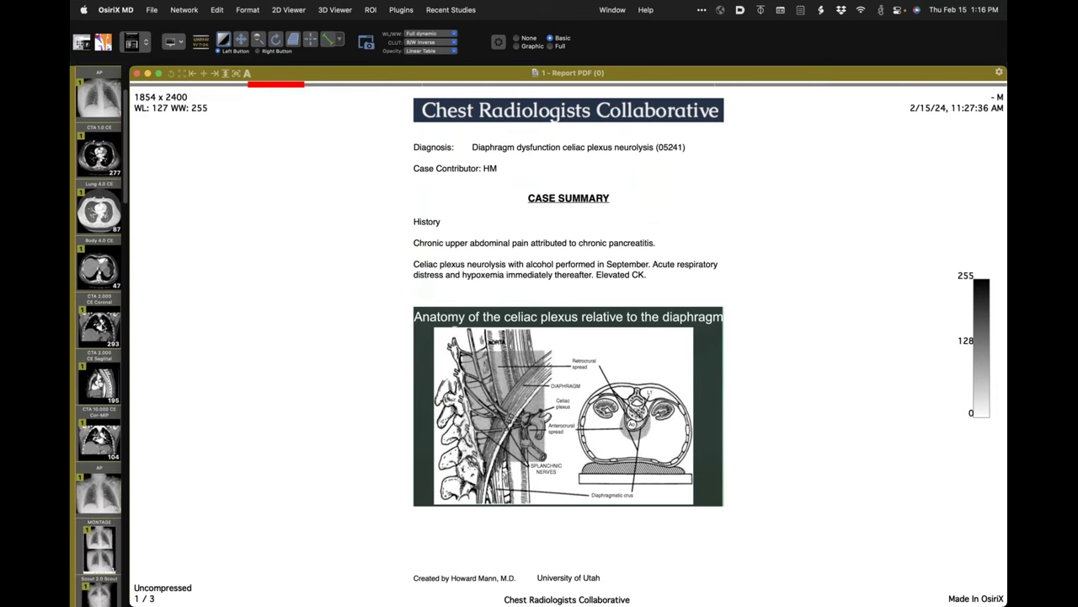
{"action": "scroll", "coordinate": [103, 327], "scroll_direction": "down", "scroll_amount": 10}
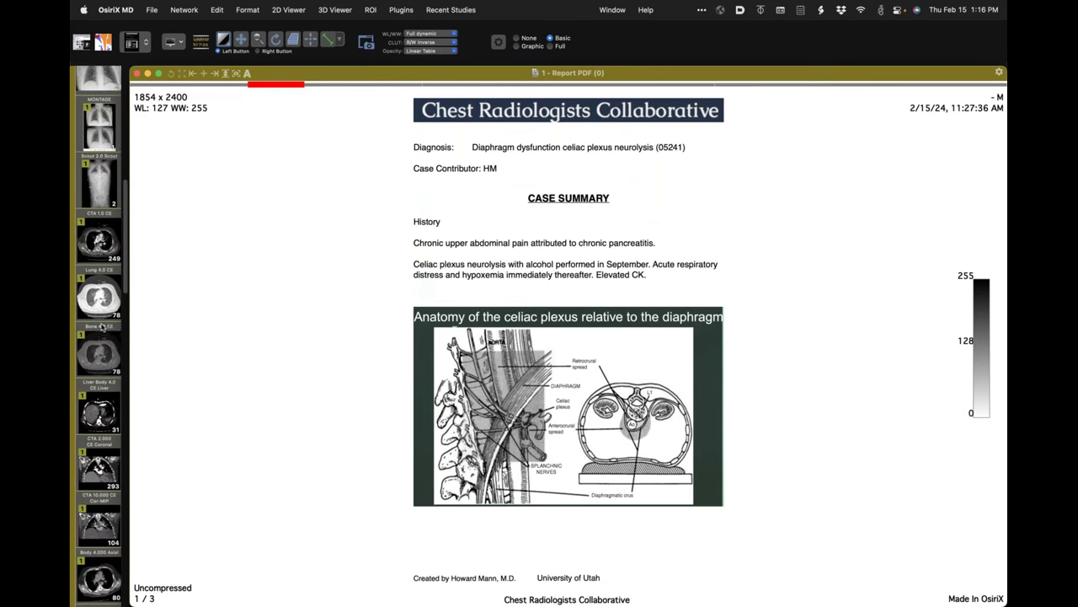
{"action": "scroll", "coordinate": [102, 327], "scroll_direction": "down", "scroll_amount": 5}
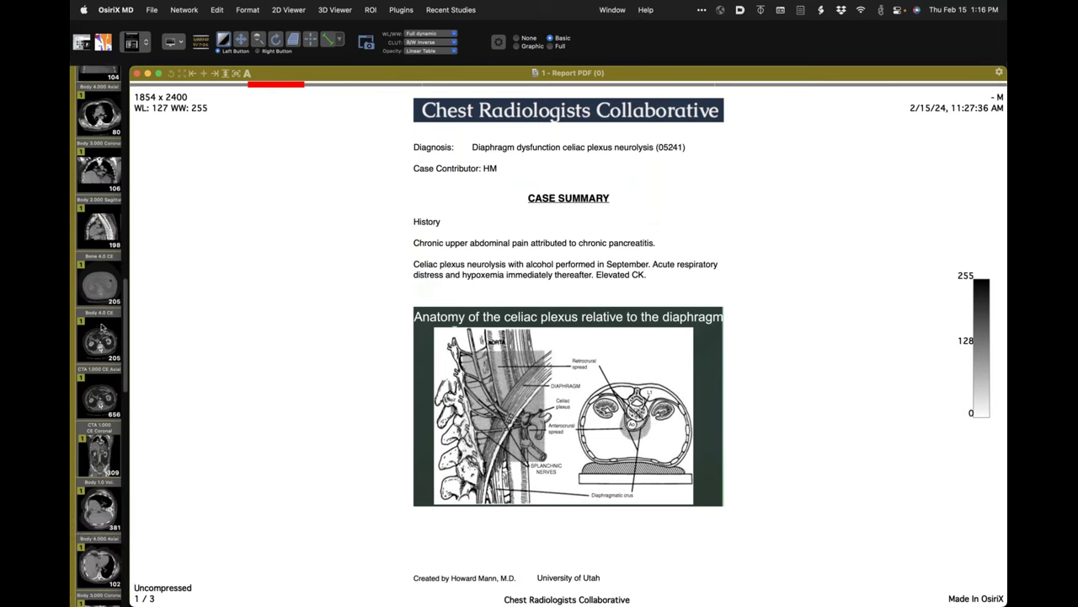
{"action": "scroll", "coordinate": [102, 327], "scroll_direction": "down", "scroll_amount": 5}
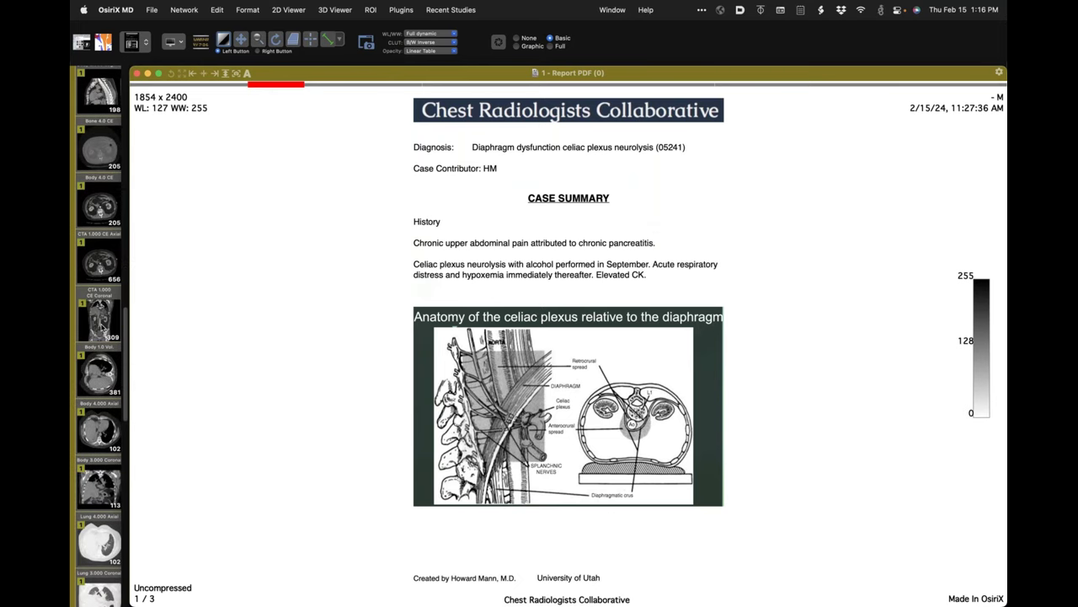
{"action": "scroll", "coordinate": [101, 327], "scroll_direction": "down", "scroll_amount": 5}
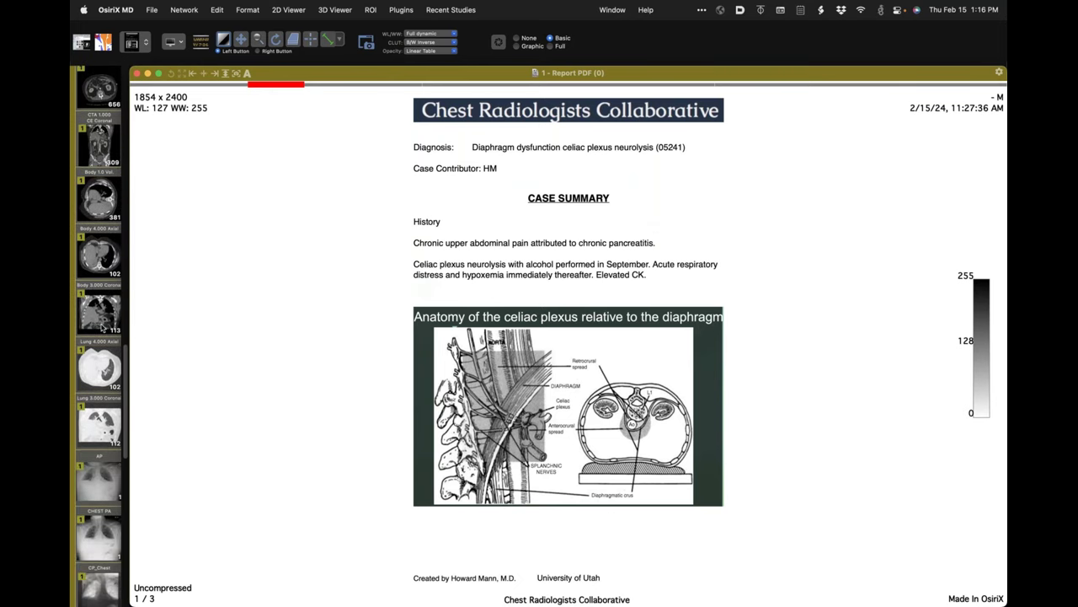
{"action": "scroll", "coordinate": [102, 326], "scroll_direction": "down", "scroll_amount": 5}
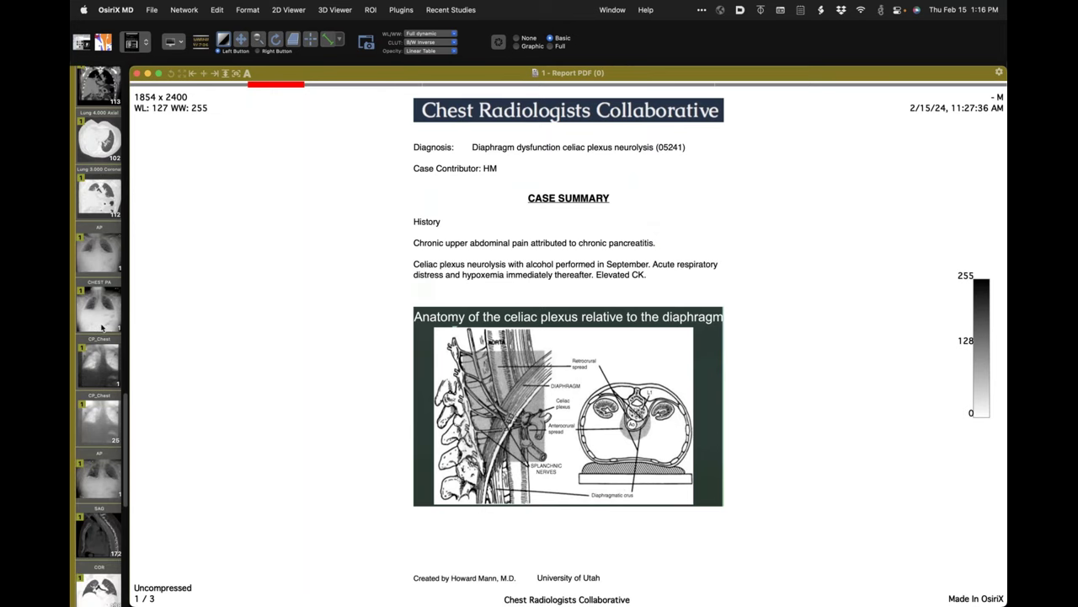
{"action": "scroll", "coordinate": [101, 327], "scroll_direction": "down", "scroll_amount": 8}
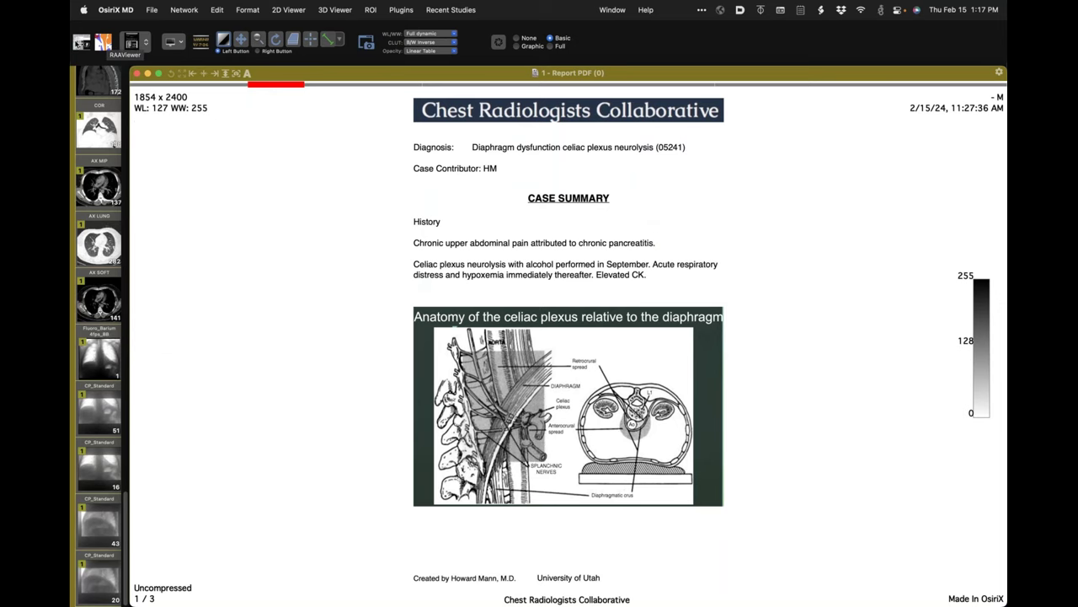
Step: Close the report viewer and select the second case study in Documents DB
{"action": "key", "text": "super+w"}
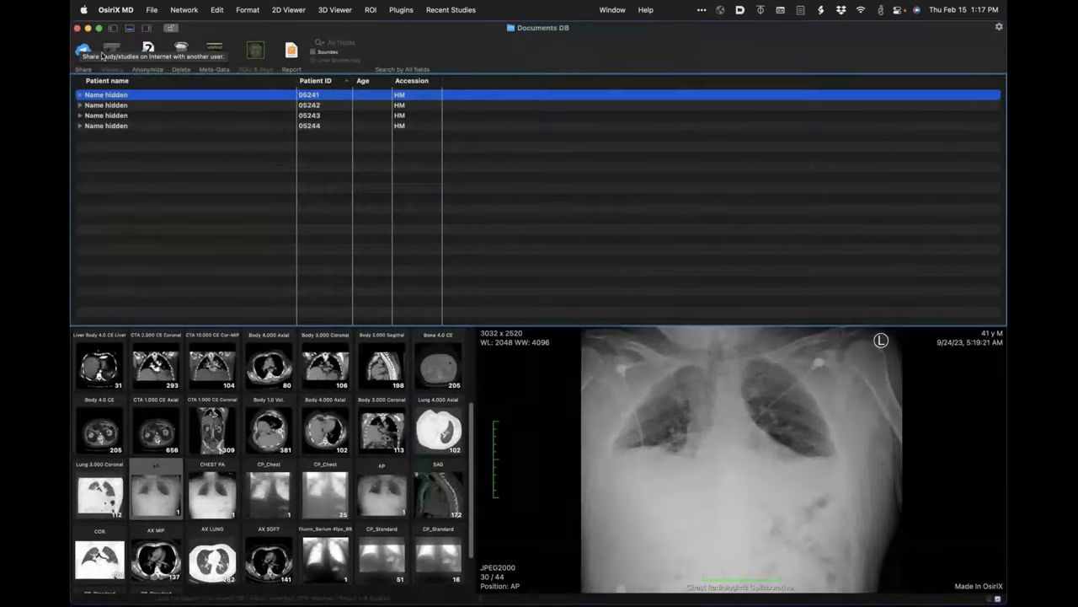
{"action": "left_click", "coordinate": [122, 107]}
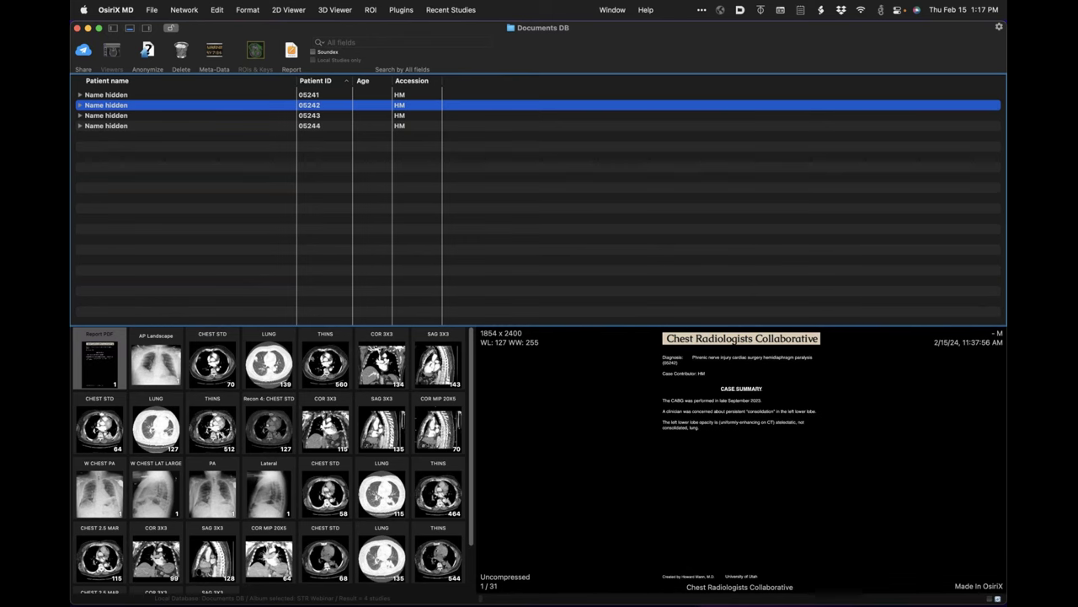
Step: Open the 10/6/23 THINS chest CT and scroll down toward heart level
{"action": "left_click", "coordinate": [212, 426]}
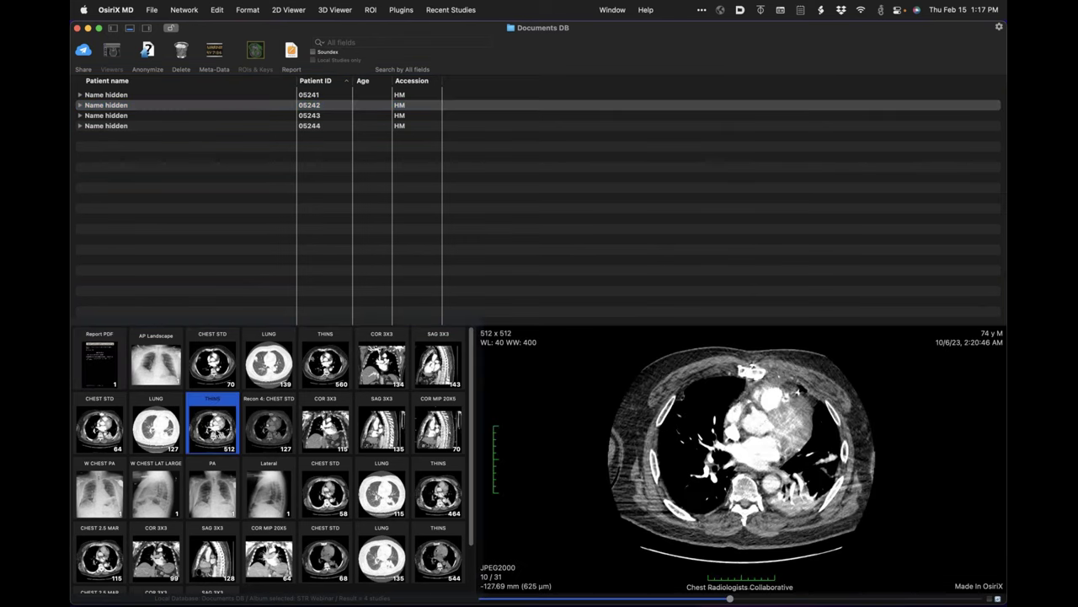
{"action": "double_click", "coordinate": [218, 434]}
{"action": "scroll", "coordinate": [345, 212], "scroll_direction": "down", "scroll_amount": 15}
{"action": "scroll", "coordinate": [344, 214], "scroll_direction": "down", "scroll_amount": 18}
{"action": "scroll", "coordinate": [344, 214], "scroll_direction": "down", "scroll_amount": 19}
{"action": "scroll", "coordinate": [293, 265], "scroll_direction": "down", "scroll_amount": 10}
{"action": "scroll", "coordinate": [292, 265], "scroll_direction": "down", "scroll_amount": 3}
Step: Set the window to 79/590 at slice 264, then add the 1/2/24 THINS series alongside
{"action": "left_click_drag", "start_coordinate": [293, 265], "coordinate": [311, 310]}
{"action": "scroll", "coordinate": [361, 448], "scroll_direction": "down", "scroll_amount": 4}
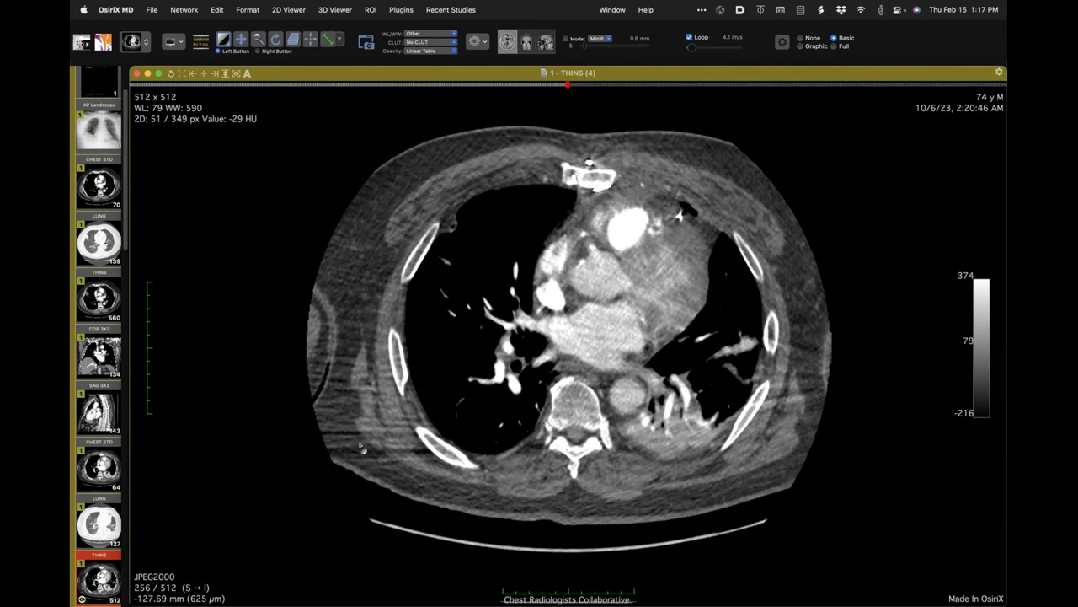
{"action": "scroll", "coordinate": [361, 448], "scroll_direction": "down", "scroll_amount": 11}
{"action": "scroll", "coordinate": [662, 418], "scroll_direction": "up", "scroll_amount": 3}
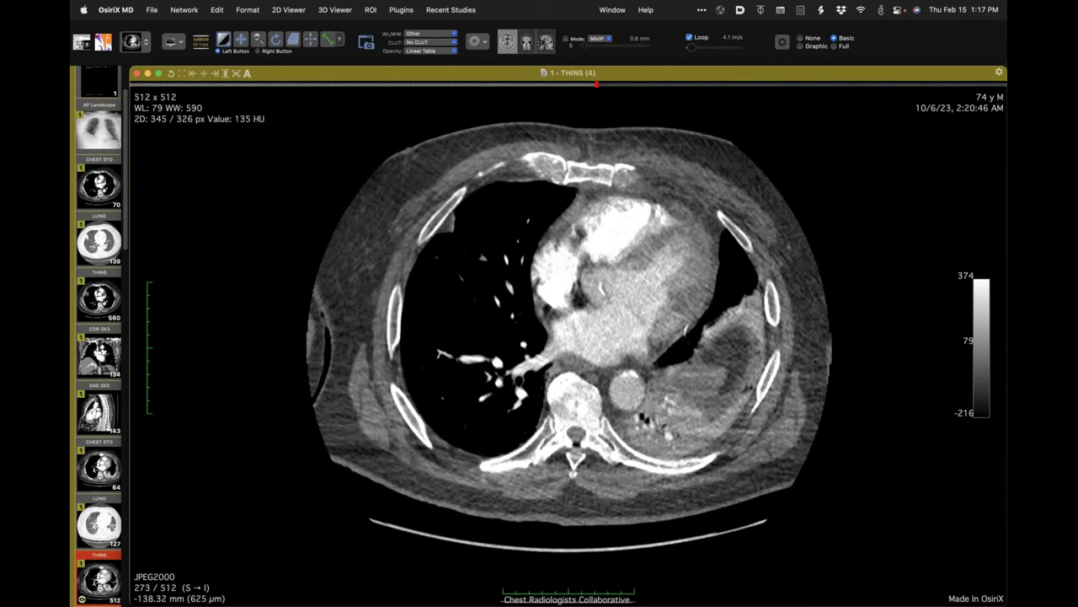
{"action": "scroll", "coordinate": [95, 440], "scroll_direction": "down", "scroll_amount": 10}
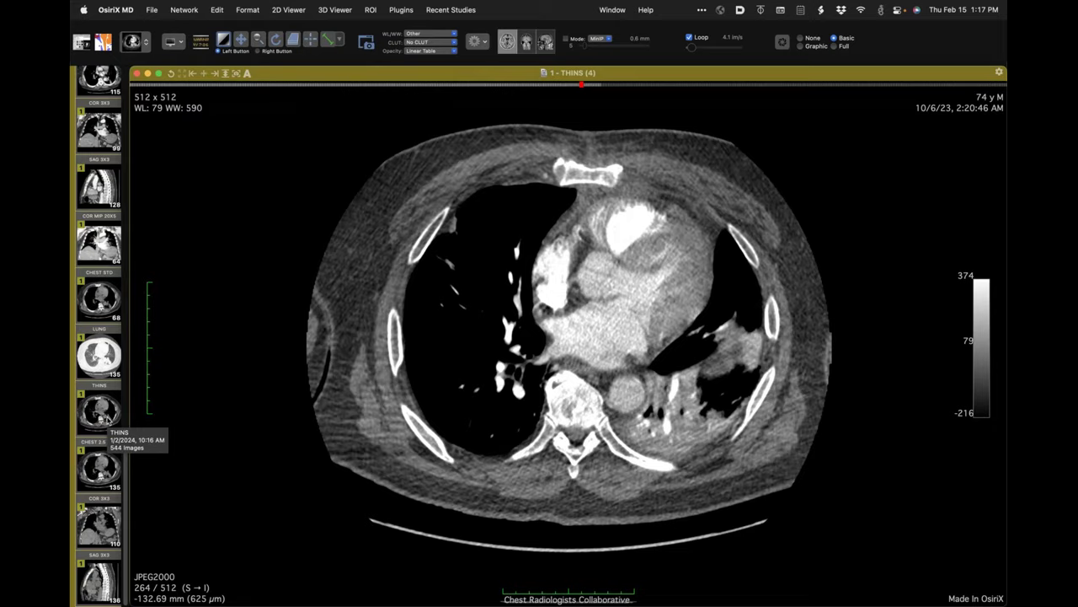
{"action": "left_click", "coordinate": [105, 419]}
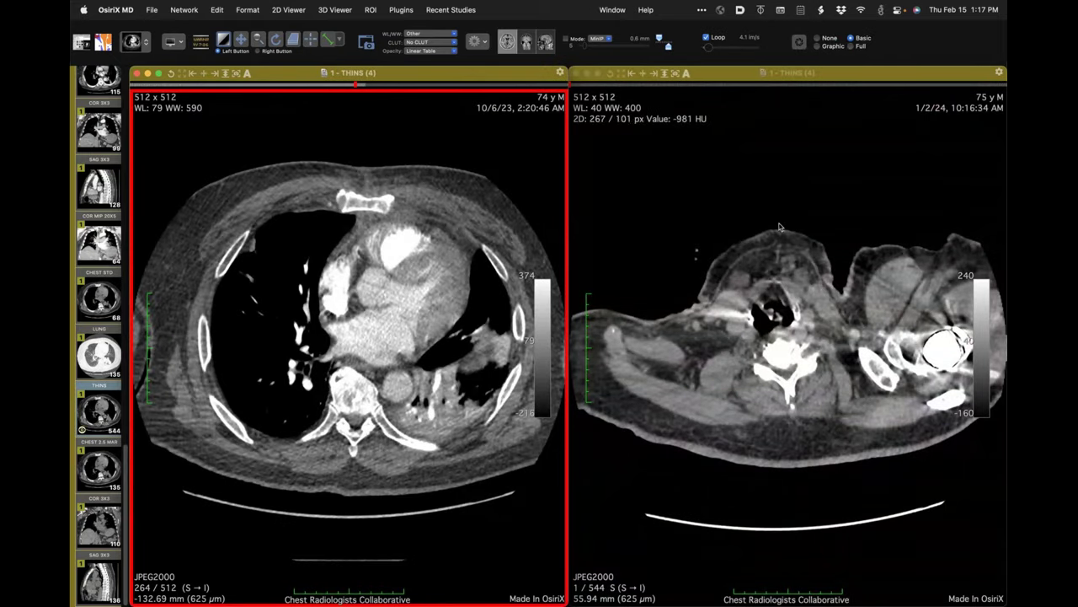
Step: Scroll through the prior and follow-up THINS CTs, alternating between the two panes
{"action": "scroll", "coordinate": [321, 497], "scroll_direction": "down", "scroll_amount": 14}
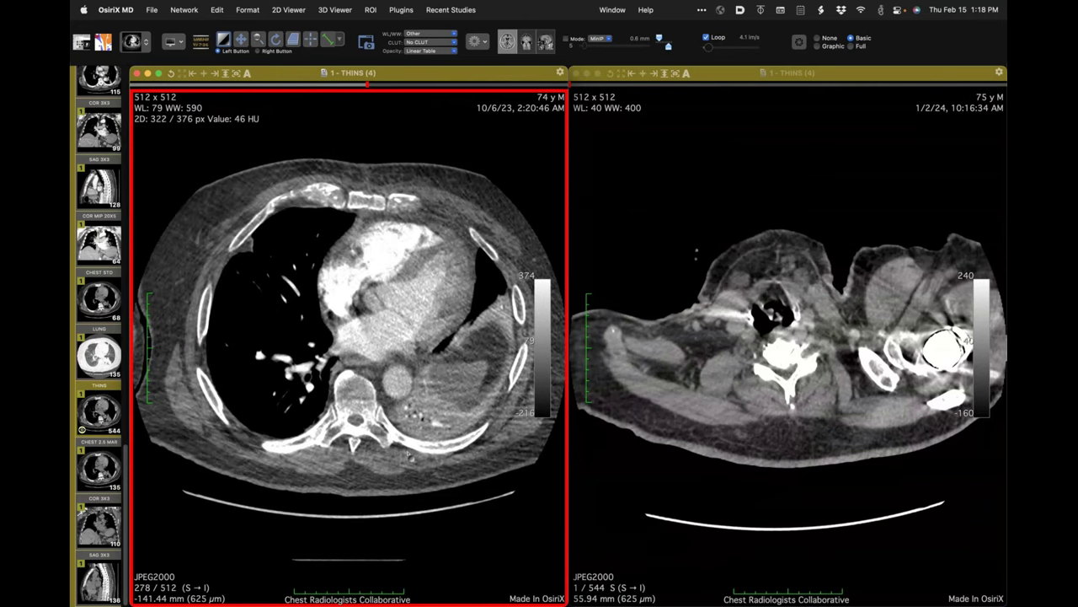
{"action": "scroll", "coordinate": [407, 456], "scroll_direction": "down", "scroll_amount": 16}
{"action": "scroll", "coordinate": [403, 447], "scroll_direction": "up", "scroll_amount": 20}
{"action": "scroll", "coordinate": [402, 449], "scroll_direction": "up", "scroll_amount": 12}
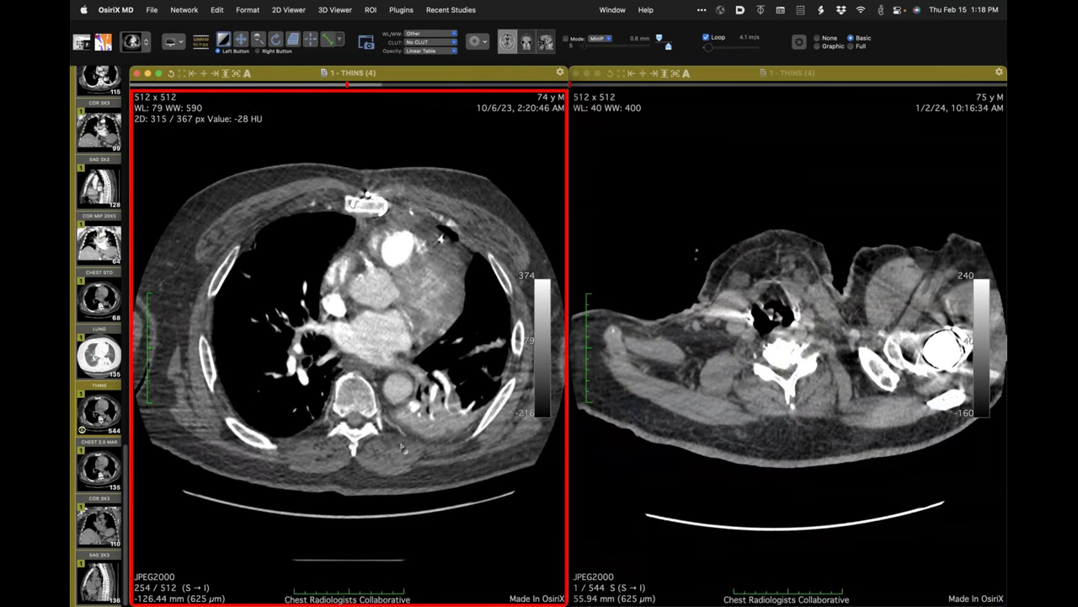
{"action": "scroll", "coordinate": [402, 444], "scroll_direction": "up", "scroll_amount": 20}
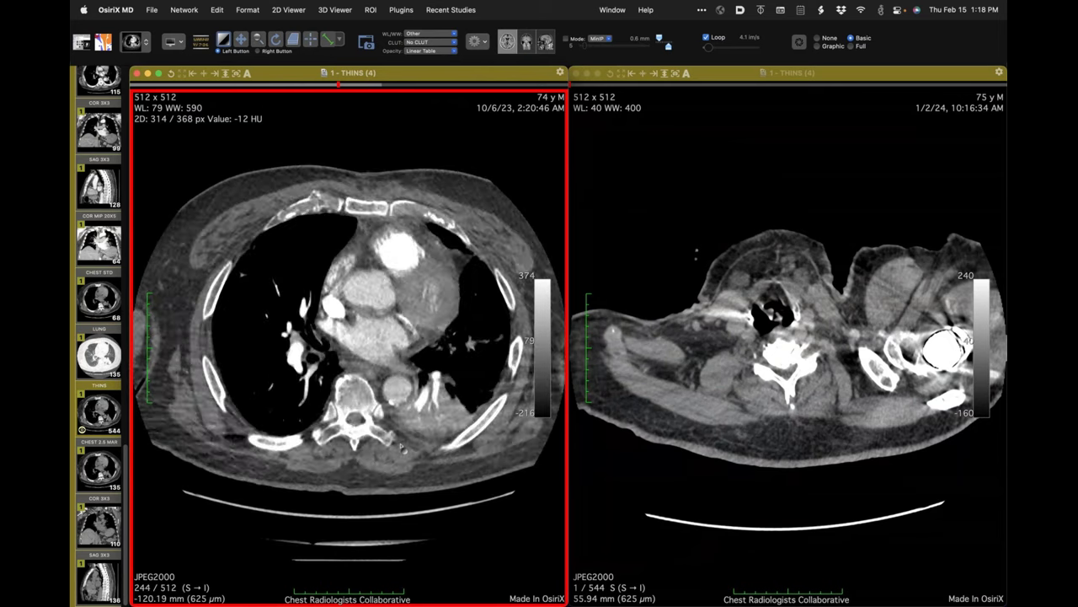
{"action": "scroll", "coordinate": [403, 440], "scroll_direction": "down", "scroll_amount": 20}
{"action": "scroll", "coordinate": [404, 439], "scroll_direction": "down", "scroll_amount": 6}
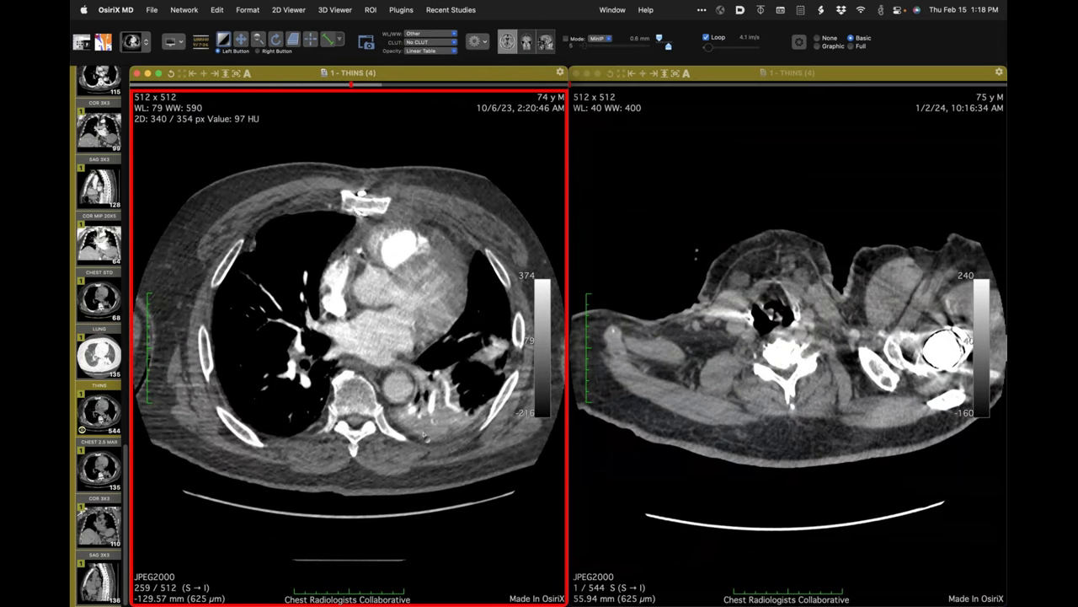
{"action": "scroll", "coordinate": [423, 434], "scroll_direction": "down", "scroll_amount": 4}
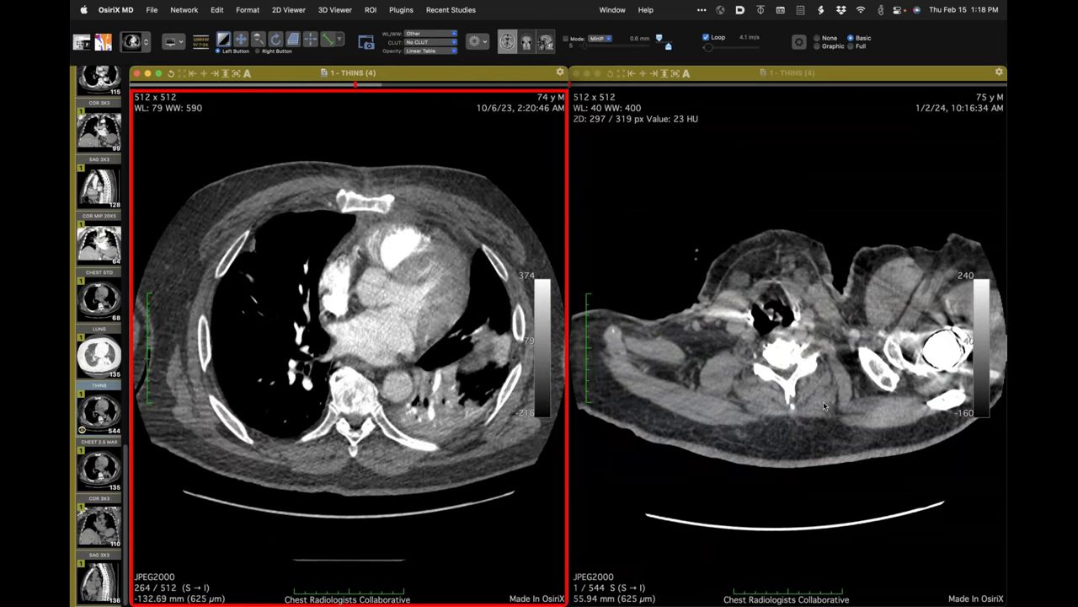
{"action": "left_click", "coordinate": [816, 427]}
{"action": "scroll", "coordinate": [816, 426], "scroll_direction": "down", "scroll_amount": 20}
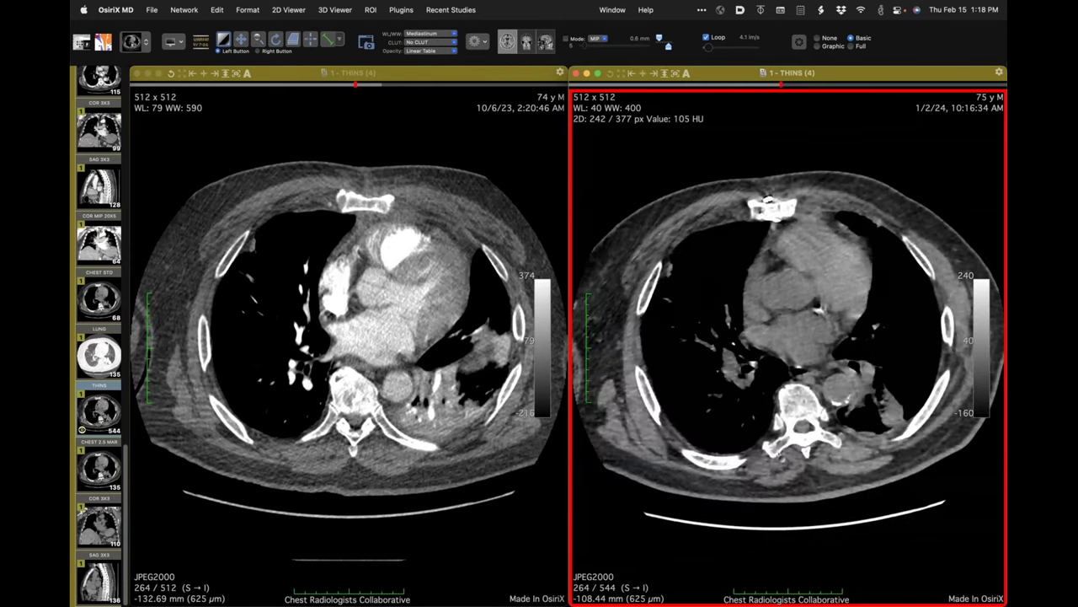
{"action": "scroll", "coordinate": [776, 429], "scroll_direction": "down", "scroll_amount": 14}
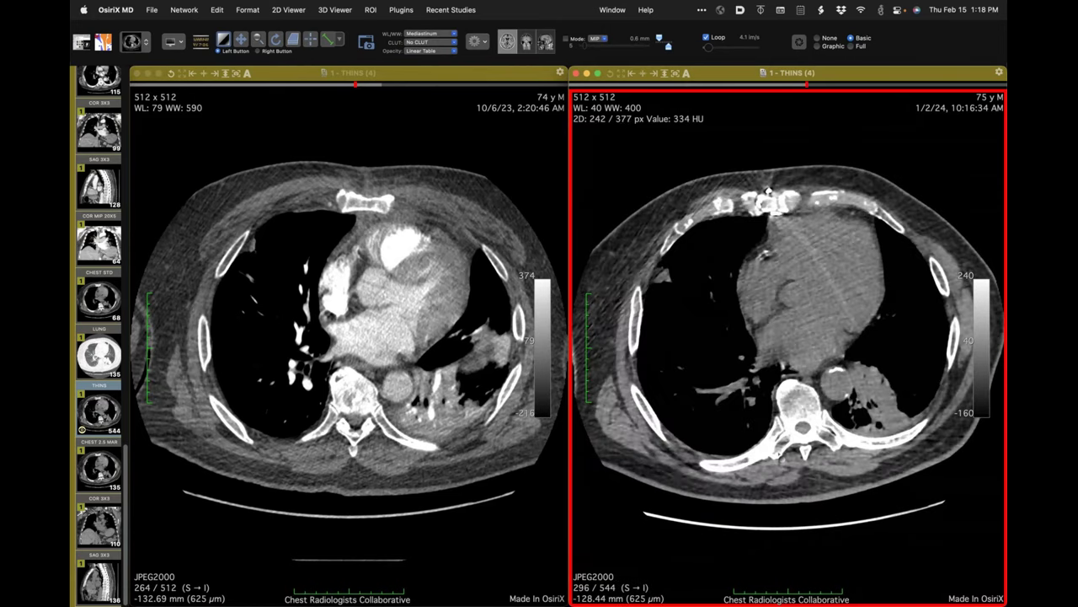
{"action": "left_click", "coordinate": [466, 442]}
{"action": "scroll", "coordinate": [447, 437], "scroll_direction": "down", "scroll_amount": 4}
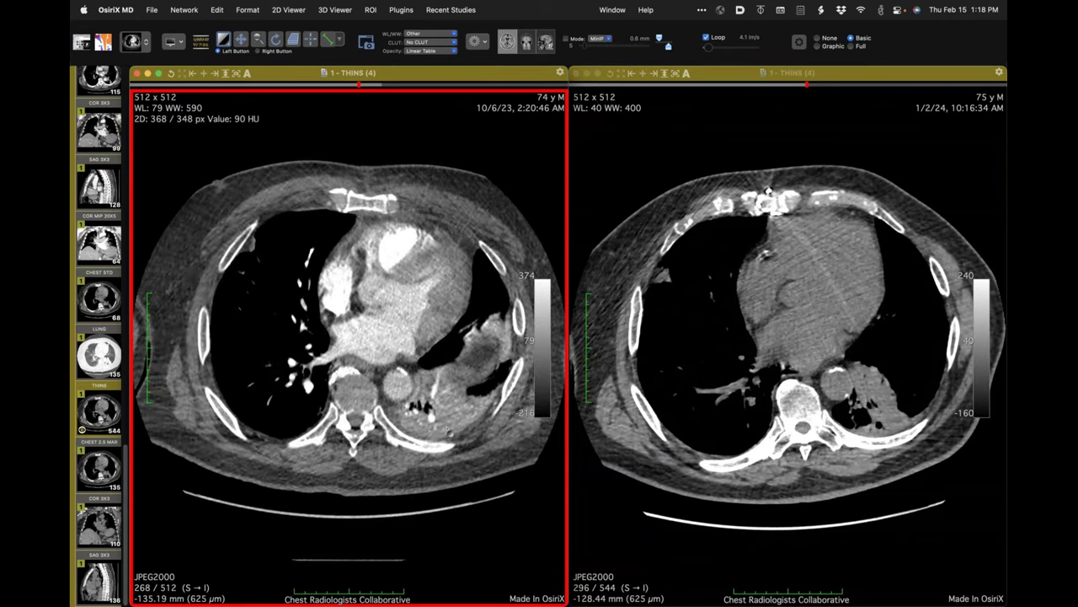
{"action": "scroll", "coordinate": [430, 432], "scroll_direction": "up", "scroll_amount": 13}
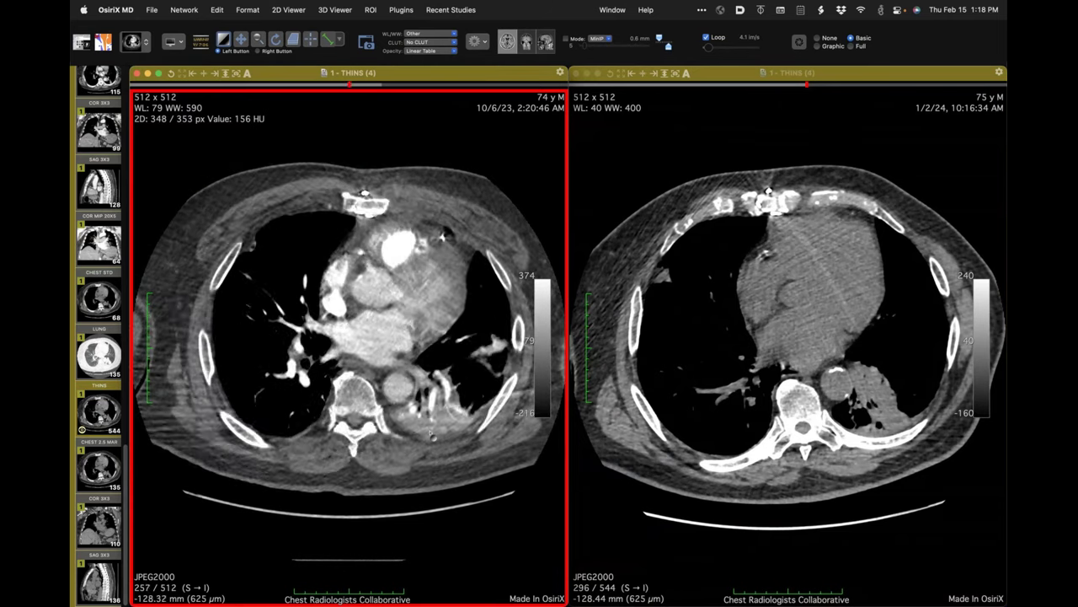
{"action": "scroll", "coordinate": [430, 434], "scroll_direction": "up", "scroll_amount": 2}
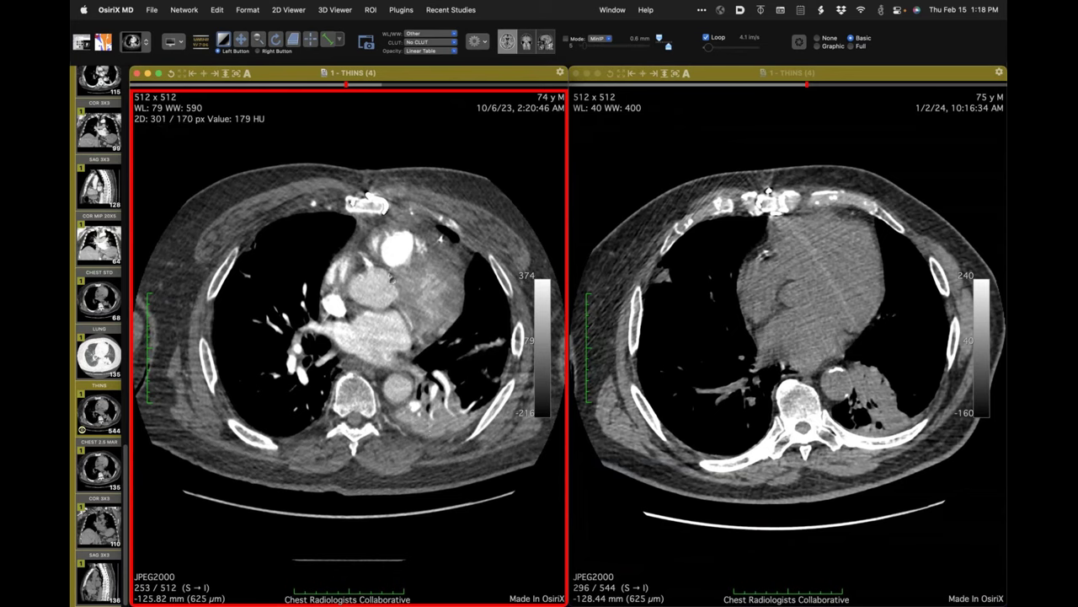
{"action": "scroll", "coordinate": [372, 226], "scroll_direction": "up", "scroll_amount": 3}
{"action": "scroll", "coordinate": [374, 267], "scroll_direction": "up", "scroll_amount": 16}
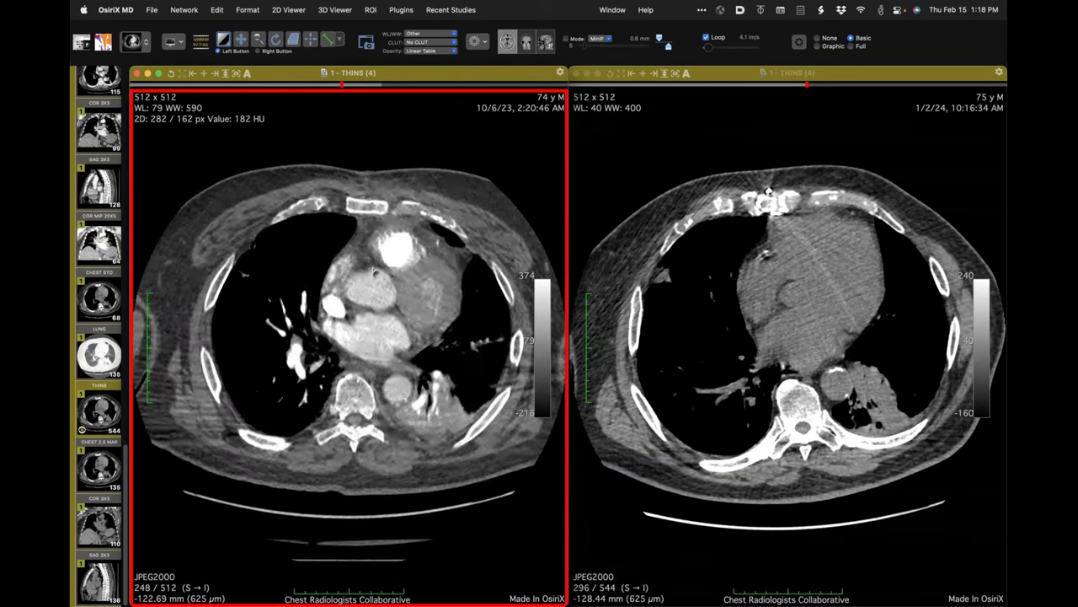
{"action": "scroll", "coordinate": [373, 268], "scroll_direction": "up", "scroll_amount": 16}
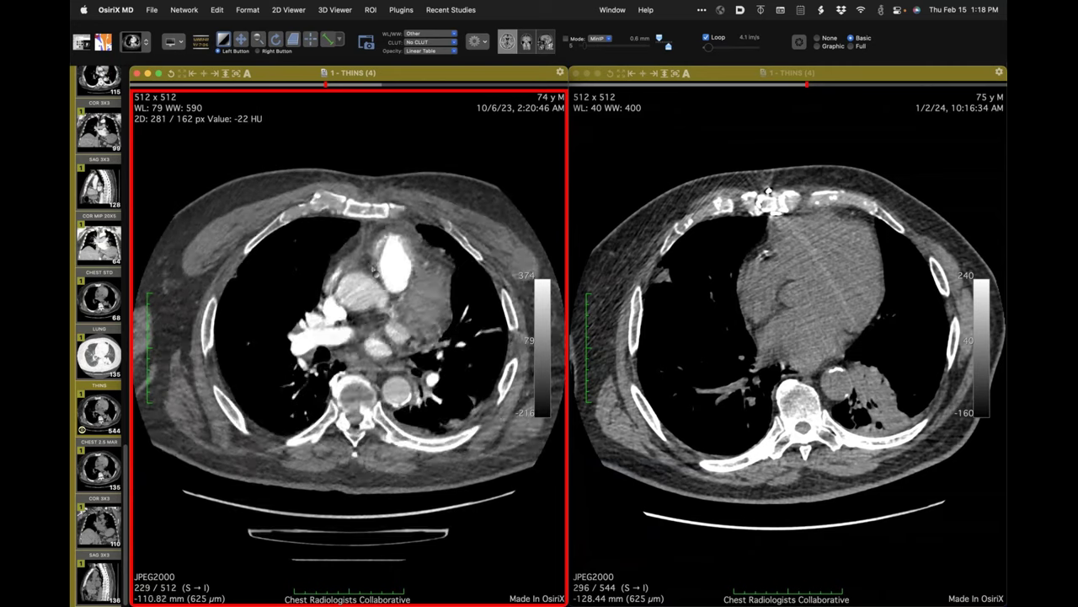
{"action": "scroll", "coordinate": [374, 269], "scroll_direction": "up", "scroll_amount": 12}
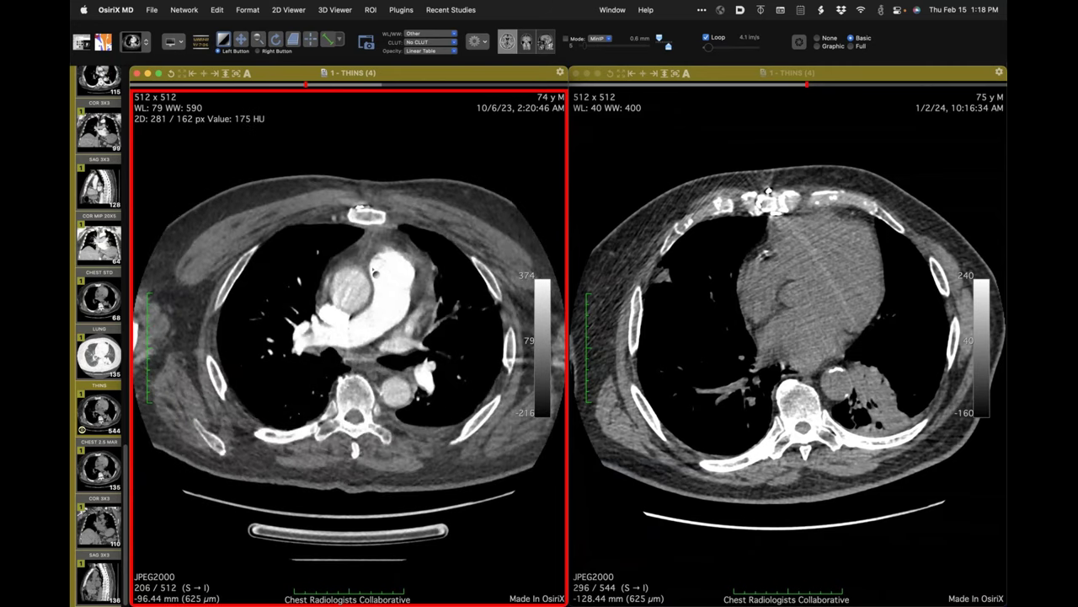
{"action": "scroll", "coordinate": [373, 269], "scroll_direction": "up", "scroll_amount": 20}
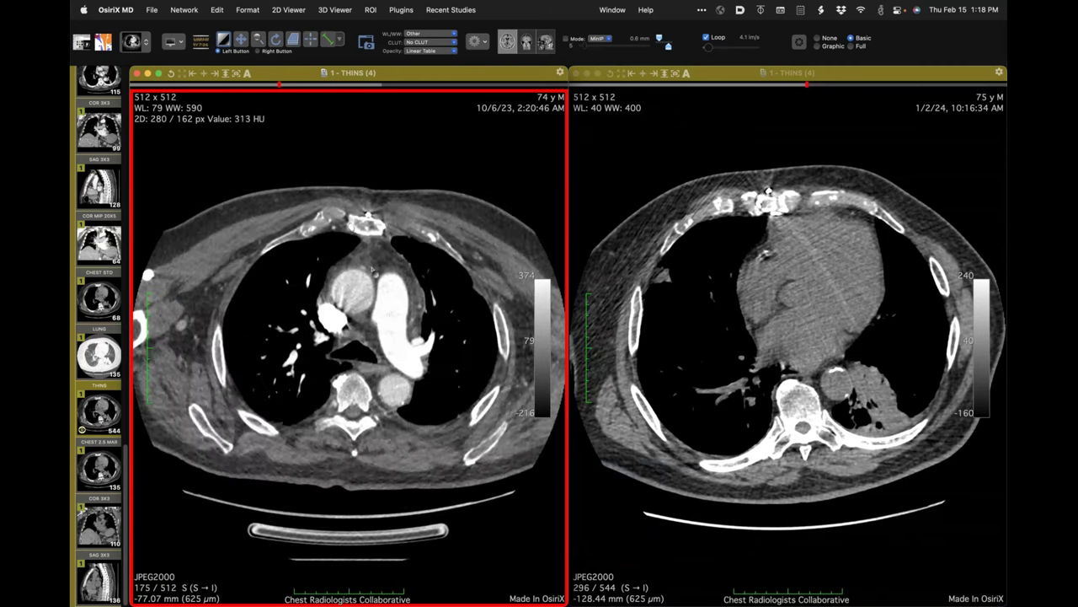
{"action": "scroll", "coordinate": [372, 268], "scroll_direction": "down", "scroll_amount": 20}
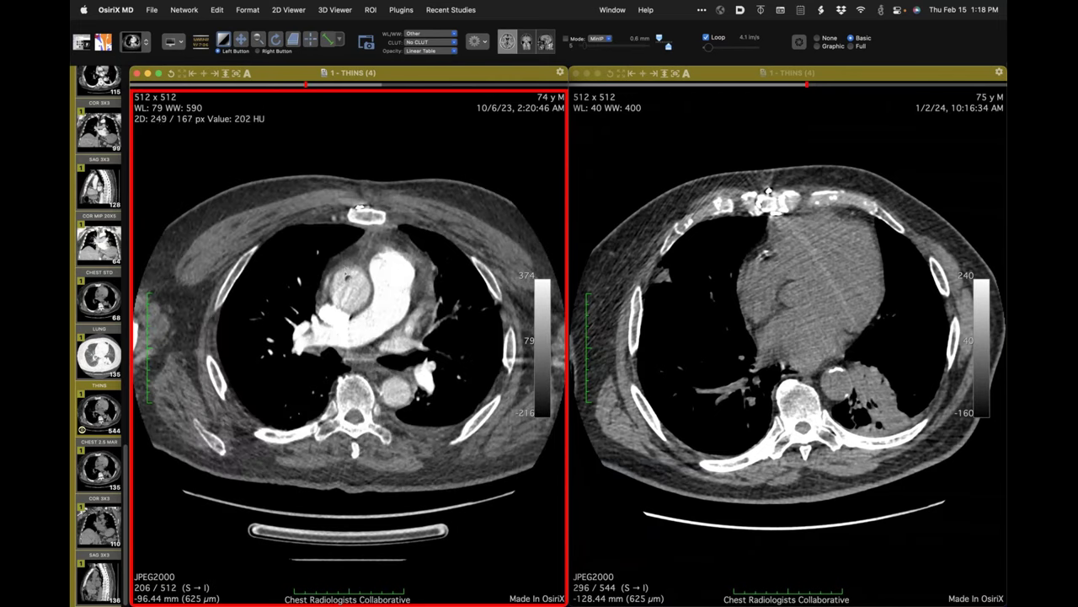
{"action": "scroll", "coordinate": [349, 271], "scroll_direction": "down", "scroll_amount": 20}
{"action": "scroll", "coordinate": [349, 296], "scroll_direction": "down", "scroll_amount": 20}
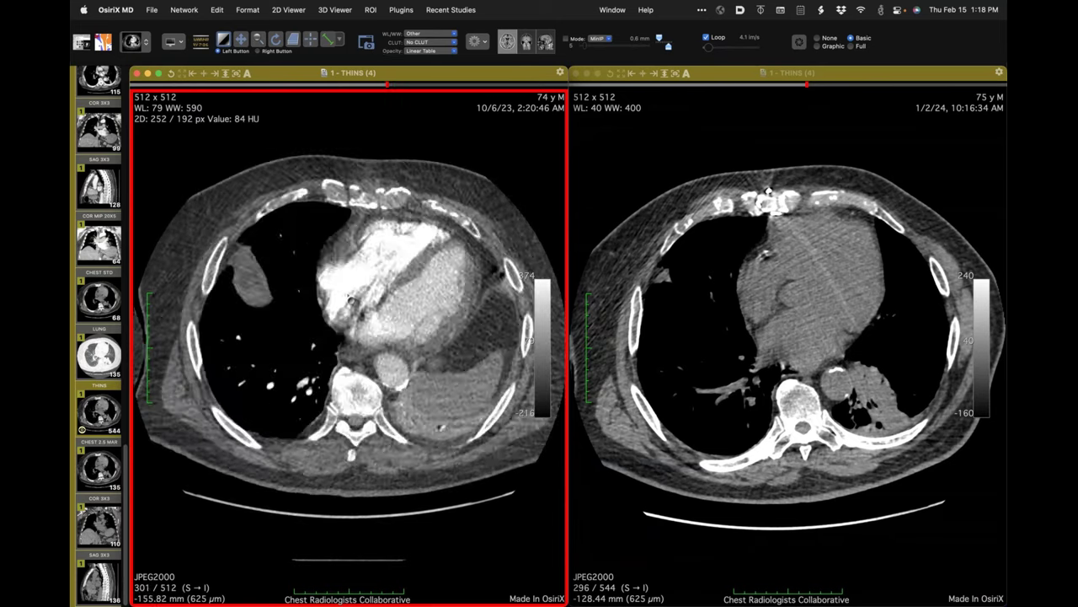
{"action": "scroll", "coordinate": [348, 296], "scroll_direction": "down", "scroll_amount": 20}
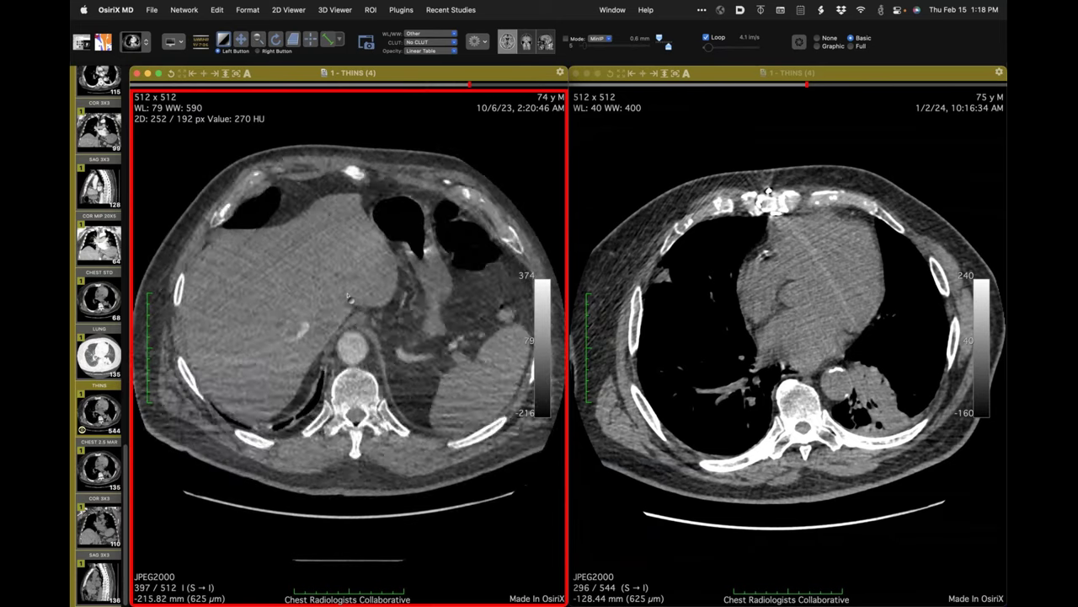
{"action": "scroll", "coordinate": [349, 296], "scroll_direction": "down", "scroll_amount": 3}
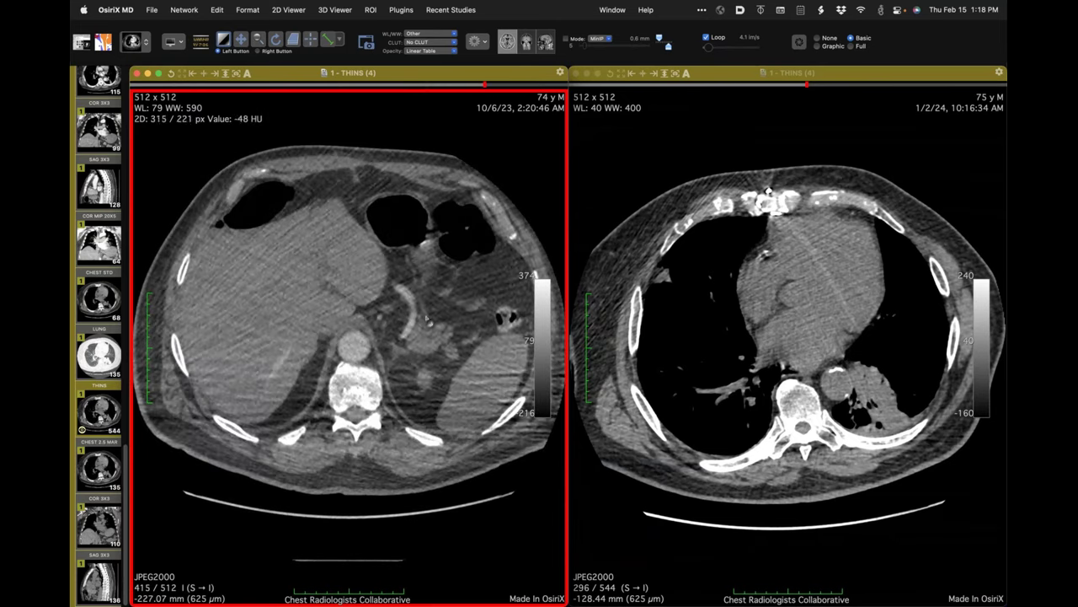
Step: Scroll the follow-up CT, then load the older CHEST STD series into the left viewer
{"action": "left_click", "coordinate": [764, 368]}
{"action": "scroll", "coordinate": [764, 368], "scroll_direction": "down", "scroll_amount": 6}
{"action": "scroll", "coordinate": [764, 366], "scroll_direction": "down", "scroll_amount": 20}
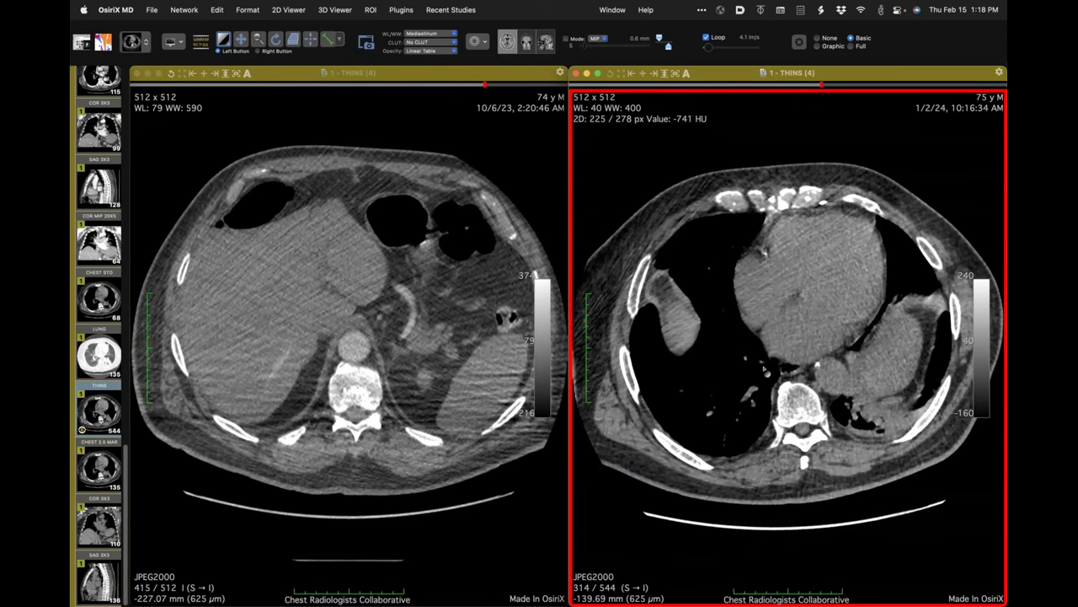
{"action": "scroll", "coordinate": [756, 417], "scroll_direction": "down", "scroll_amount": 20}
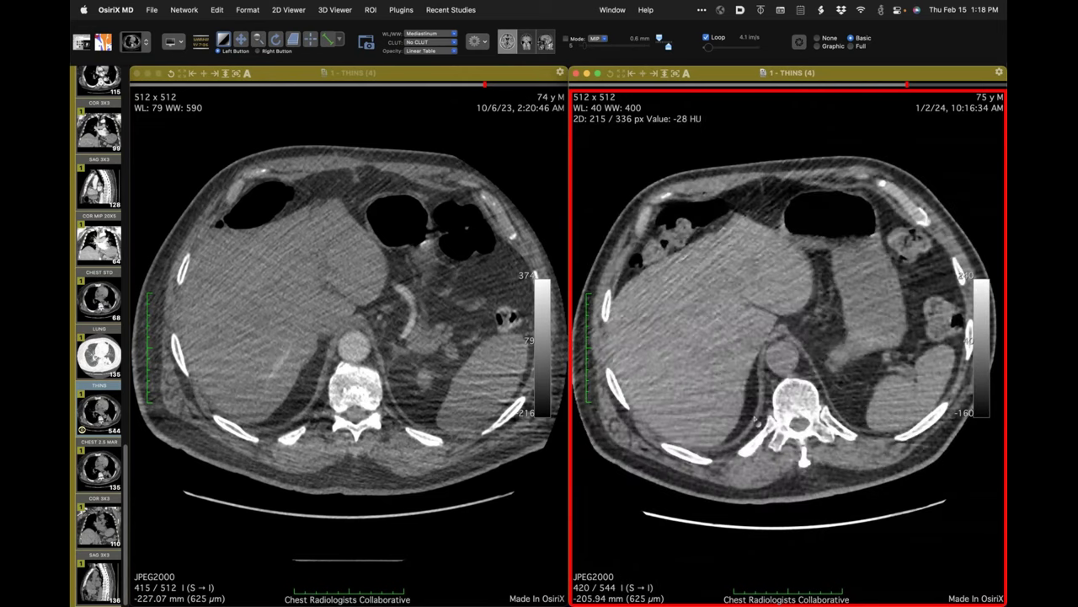
{"action": "scroll", "coordinate": [109, 253], "scroll_direction": "down", "scroll_amount": 8}
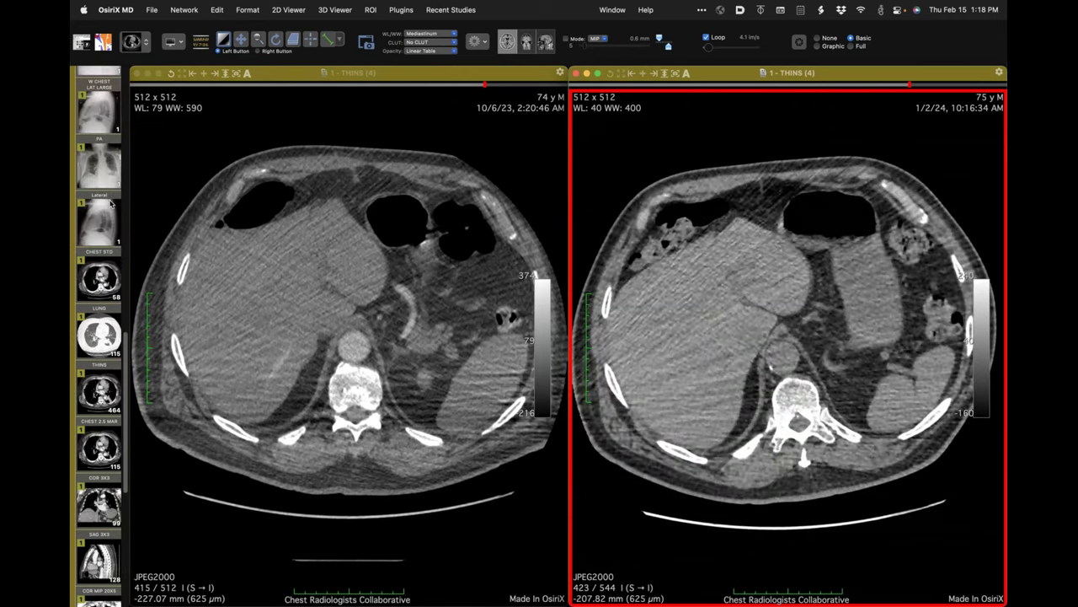
{"action": "scroll", "coordinate": [101, 252], "scroll_direction": "up", "scroll_amount": 4}
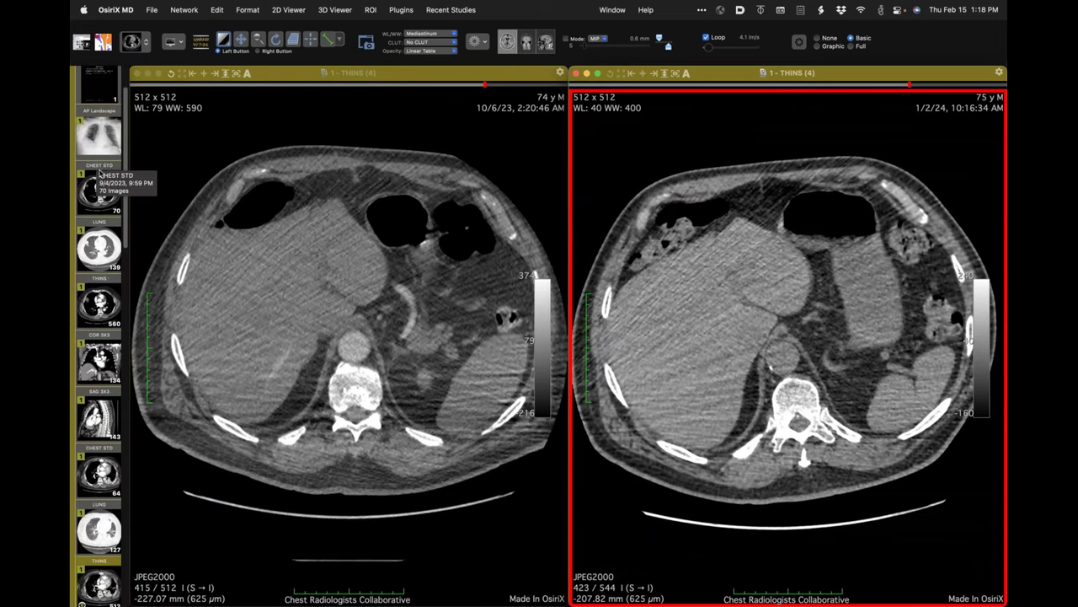
{"action": "left_click_drag", "start_coordinate": [95, 196], "coordinate": [327, 299]}
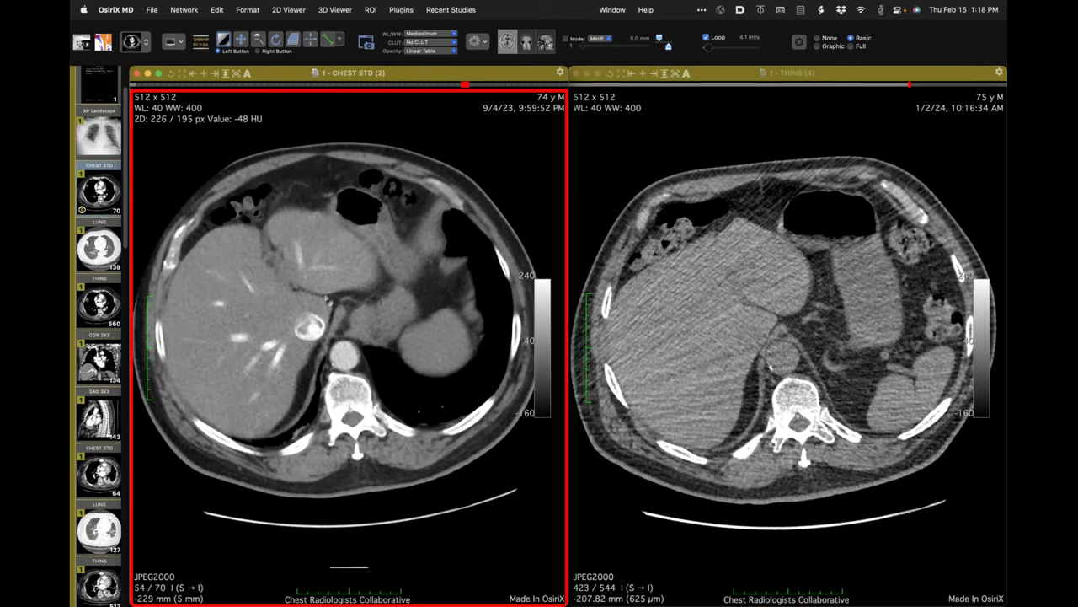
{"action": "scroll", "coordinate": [329, 303], "scroll_direction": "down", "scroll_amount": 5}
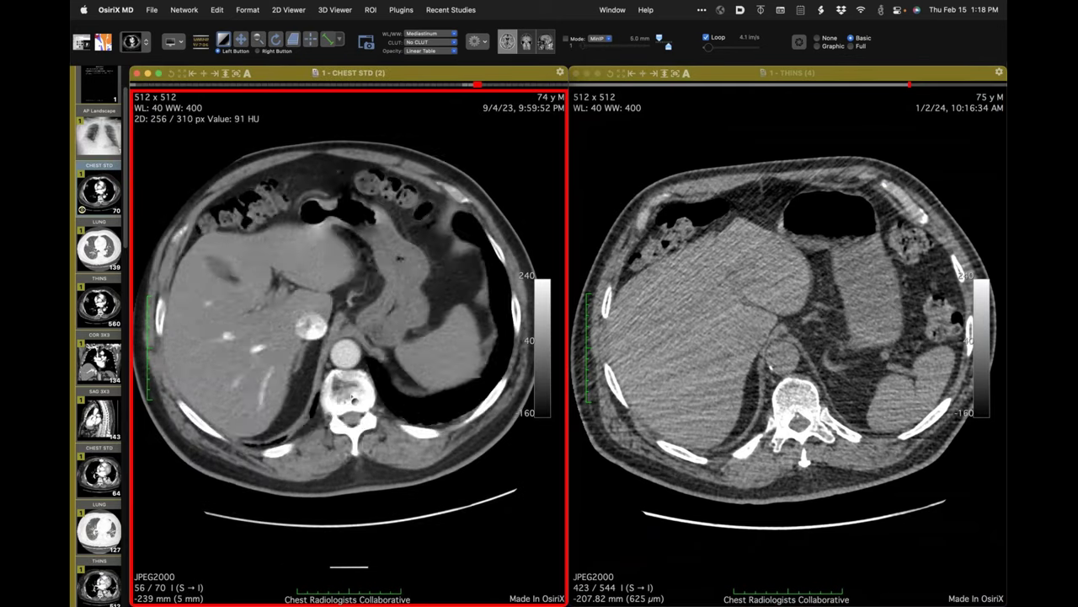
{"action": "scroll", "coordinate": [350, 393], "scroll_direction": "down", "scroll_amount": 1}
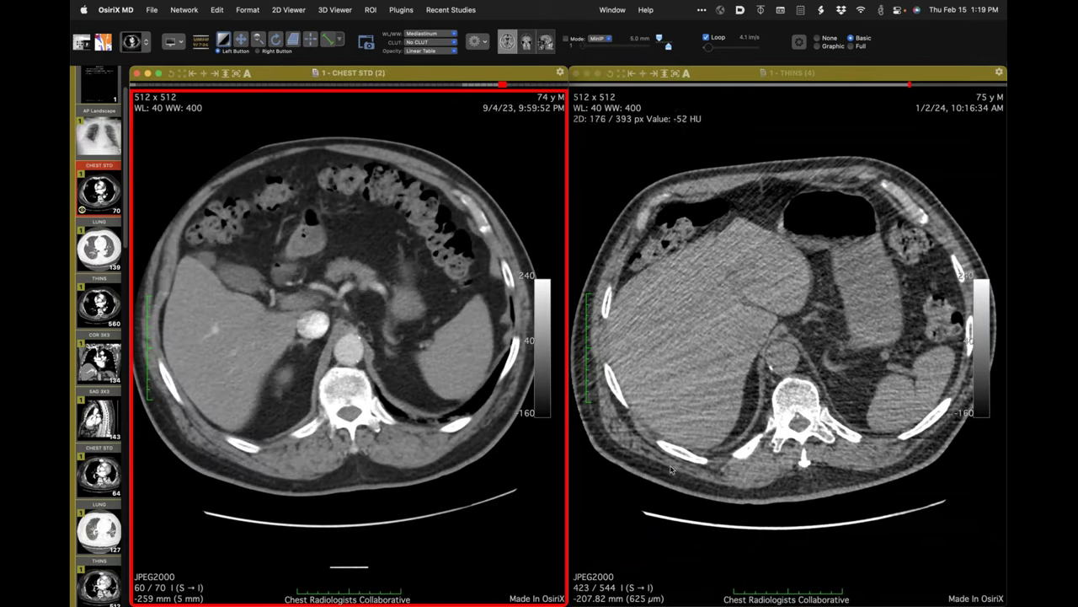
{"action": "scroll", "coordinate": [492, 462], "scroll_direction": "down", "scroll_amount": 2}
{"action": "scroll", "coordinate": [494, 462], "scroll_direction": "up", "scroll_amount": 1}
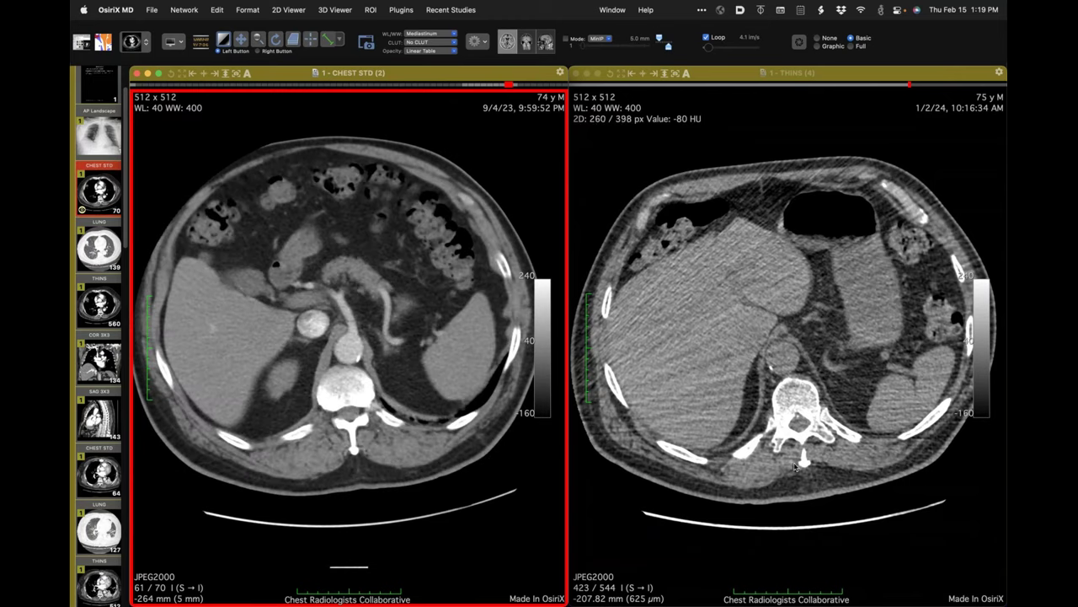
{"action": "scroll", "coordinate": [796, 452], "scroll_direction": "down", "scroll_amount": 1}
{"action": "scroll", "coordinate": [796, 453], "scroll_direction": "down", "scroll_amount": 2}
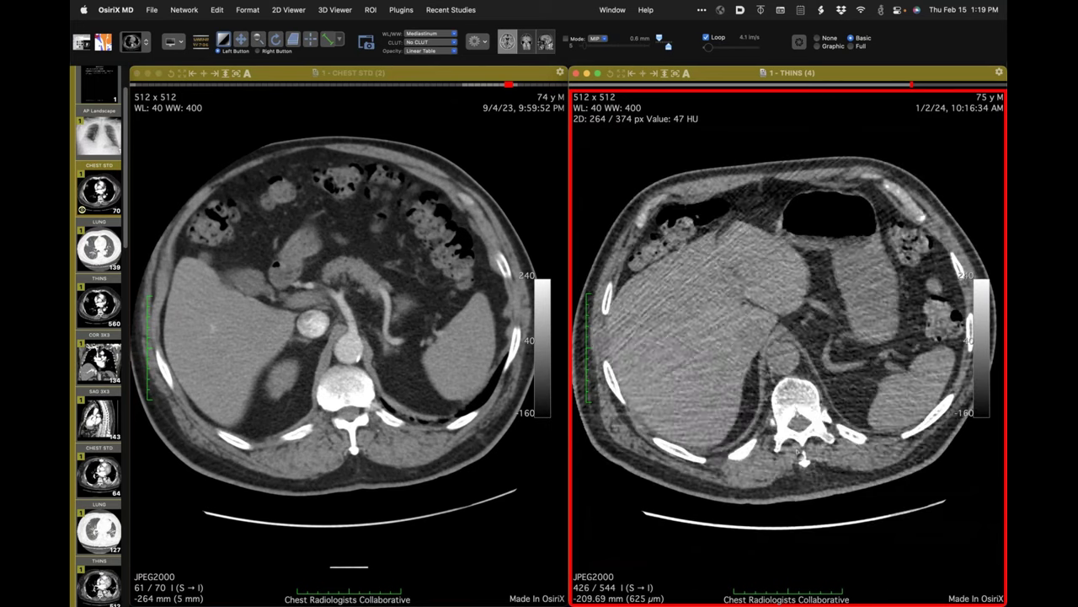
{"action": "scroll", "coordinate": [795, 452], "scroll_direction": "down", "scroll_amount": 20}
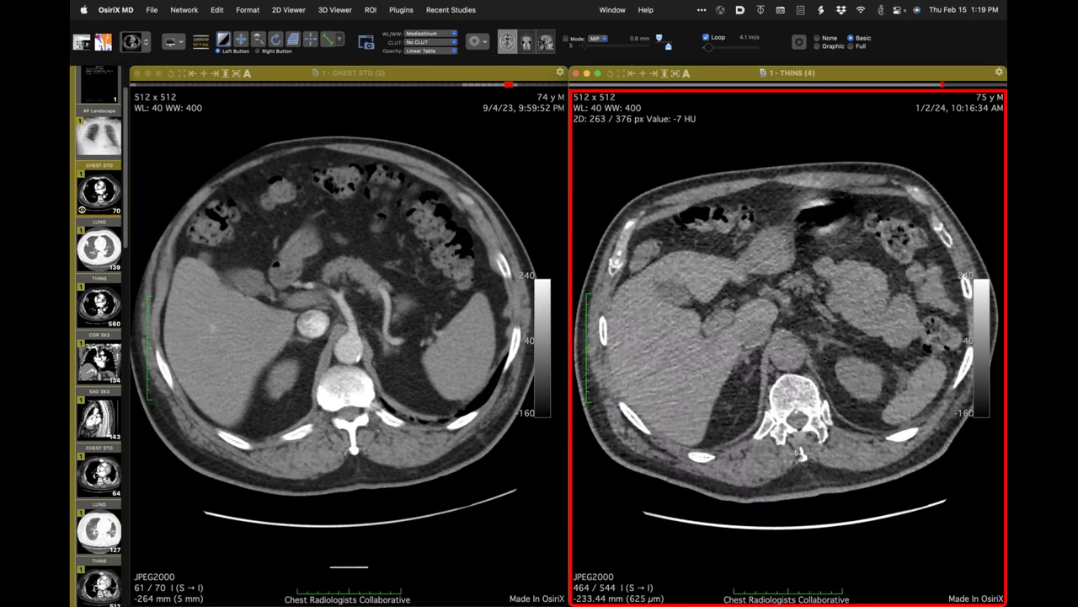
{"action": "scroll", "coordinate": [796, 453], "scroll_direction": "down", "scroll_amount": 2}
{"action": "scroll", "coordinate": [795, 452], "scroll_direction": "up", "scroll_amount": 3}
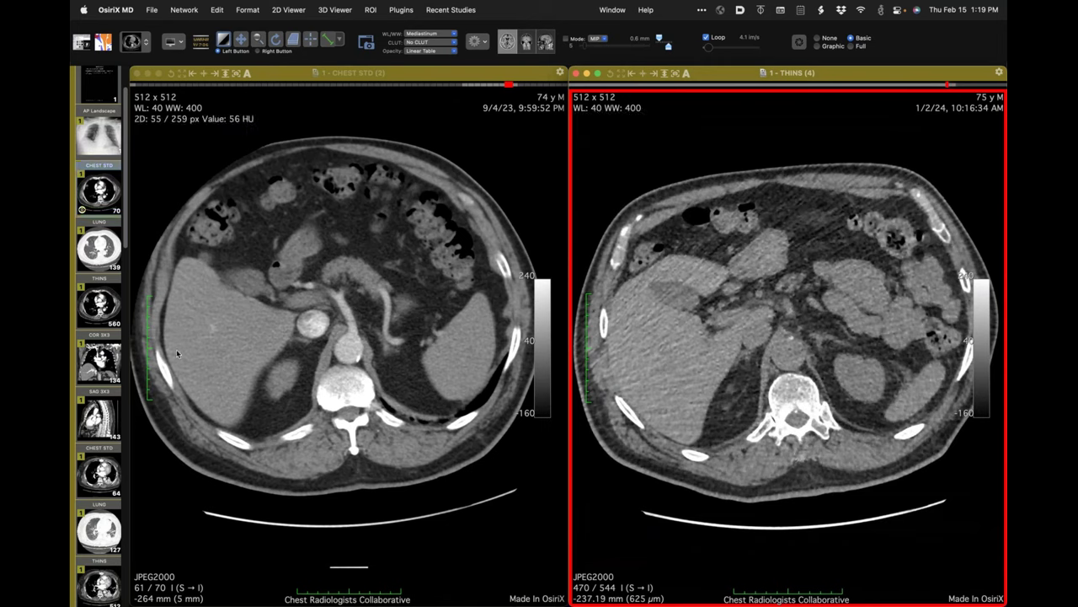
Step: Load the 9/4/23 AP Landscape X-ray on the left beside the 10/6/23 W CHEST PA radiograph
{"action": "mouse_move", "coordinate": [103, 377]}
{"action": "scroll", "coordinate": [100, 378], "scroll_direction": "down", "scroll_amount": 1}
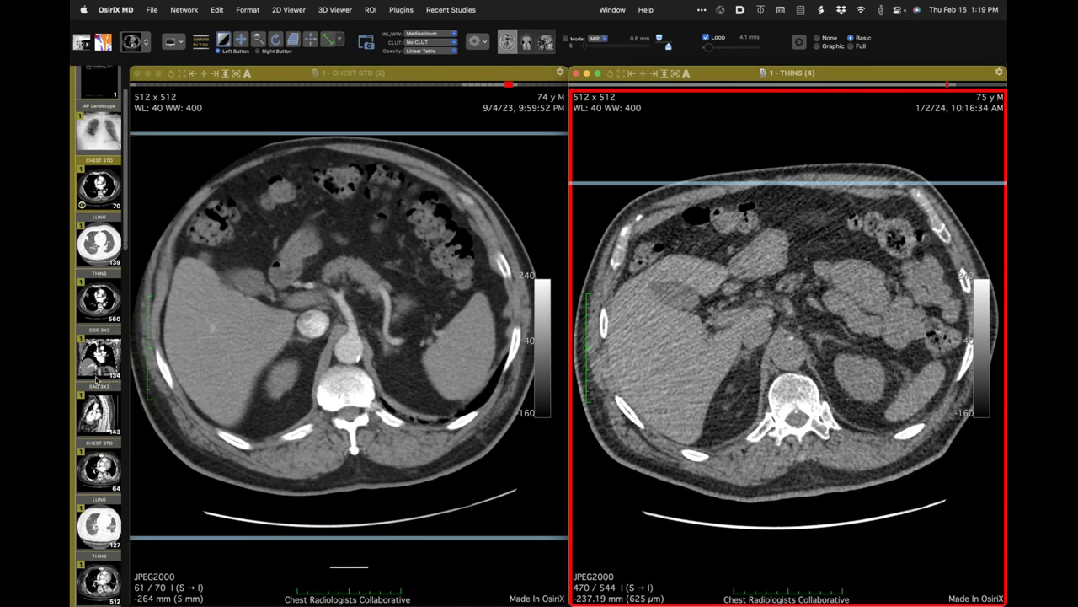
{"action": "scroll", "coordinate": [100, 377], "scroll_direction": "up", "scroll_amount": 3}
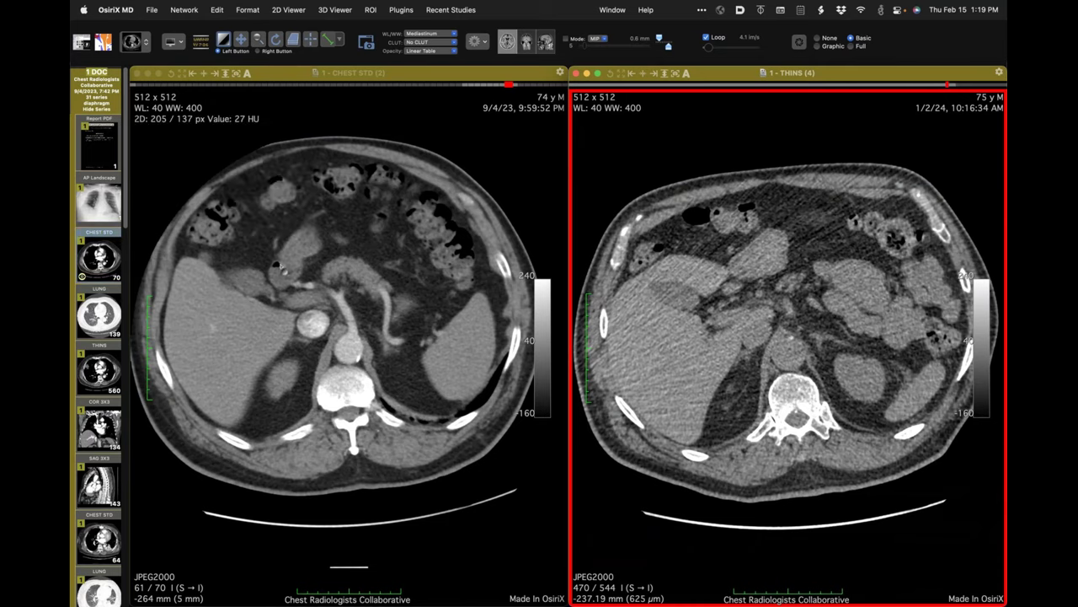
{"action": "left_click_drag", "start_coordinate": [305, 241], "coordinate": [305, 242]}
{"action": "scroll", "coordinate": [99, 337], "scroll_direction": "down", "scroll_amount": 10}
{"action": "left_click_drag", "start_coordinate": [99, 337], "coordinate": [700, 379]}
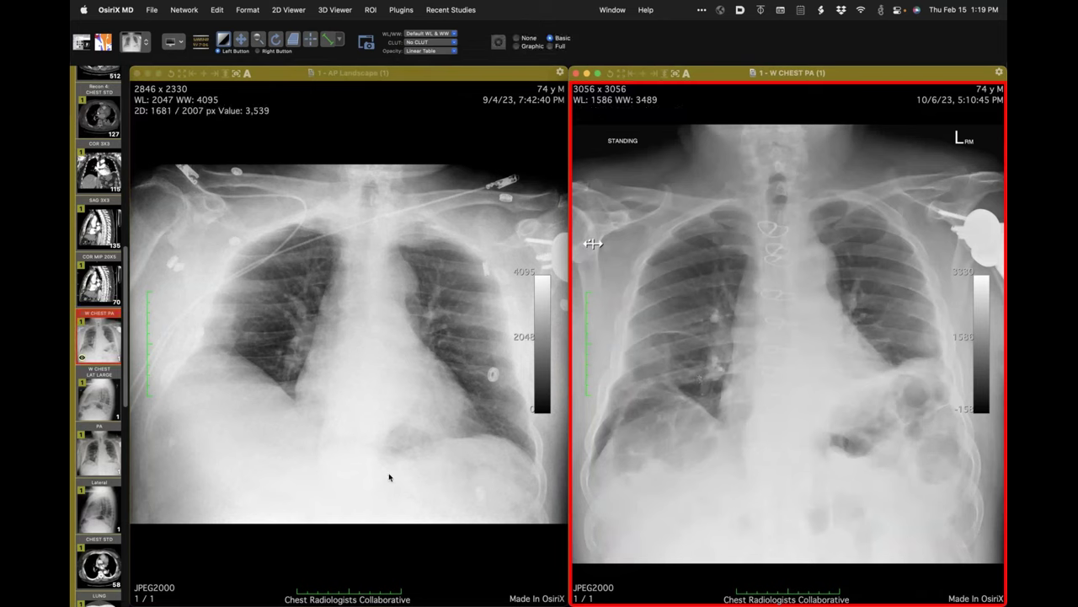
Step: Put the 10/6/23 W CHEST LAT LARGE lateral radiograph in the right viewer beside the AP film
{"action": "left_click_drag", "start_coordinate": [100, 396], "coordinate": [824, 429]}
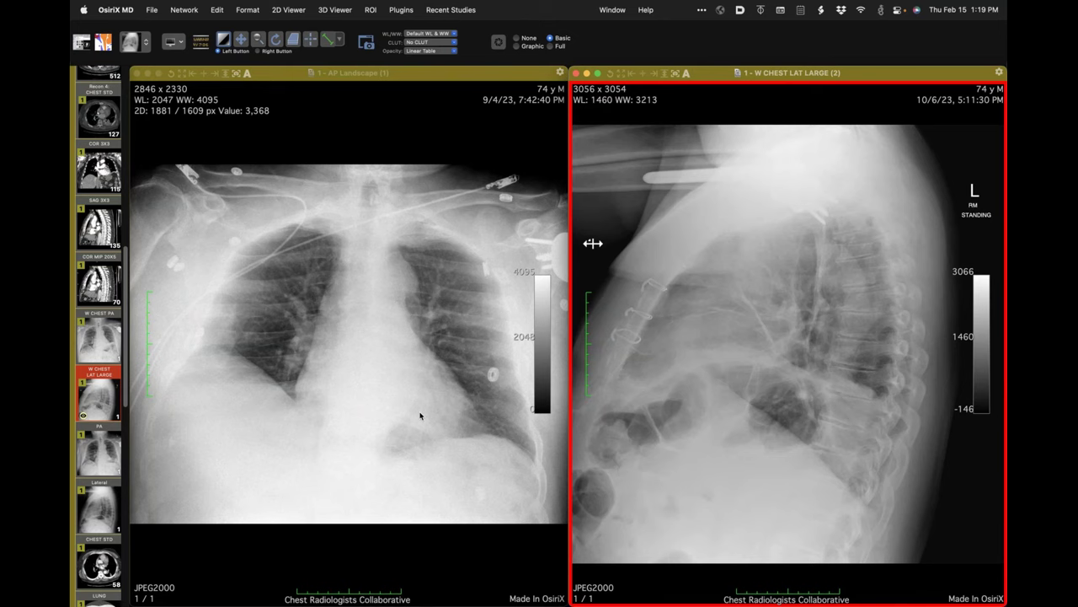
{"action": "scroll", "coordinate": [96, 391], "scroll_direction": "down", "scroll_amount": 3}
{"action": "scroll", "coordinate": [96, 391], "scroll_direction": "down", "scroll_amount": 10}
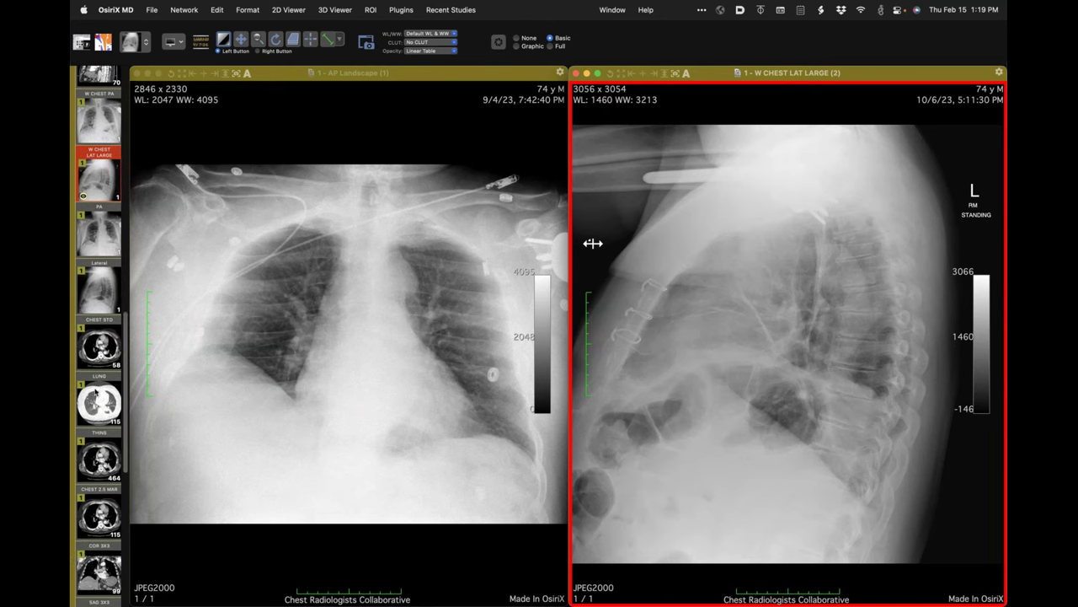
{"action": "scroll", "coordinate": [95, 391], "scroll_direction": "down", "scroll_amount": 6}
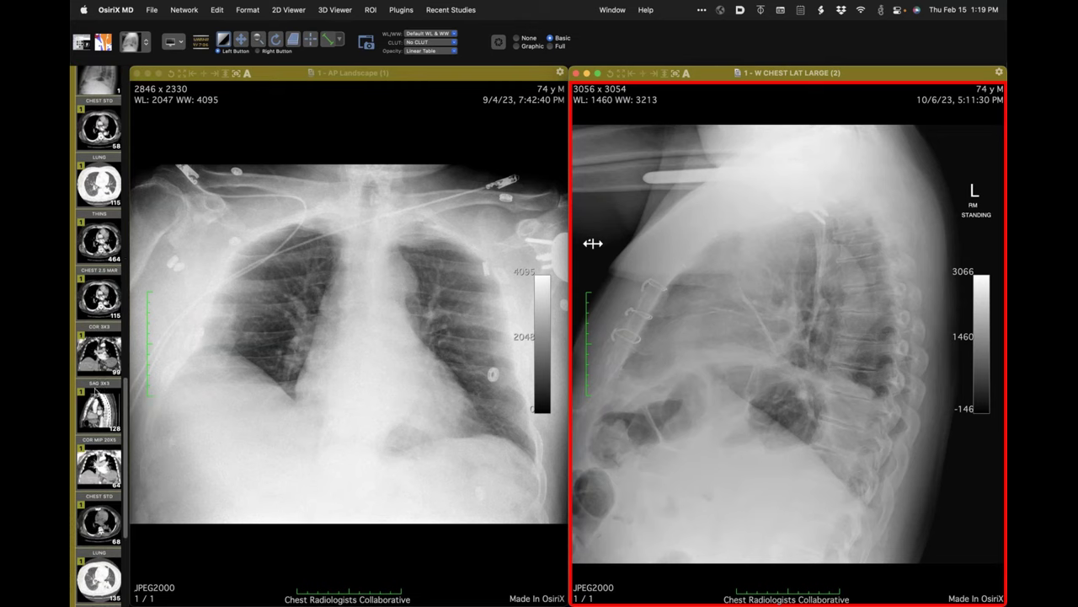
{"action": "scroll", "coordinate": [96, 391], "scroll_direction": "down", "scroll_amount": 2}
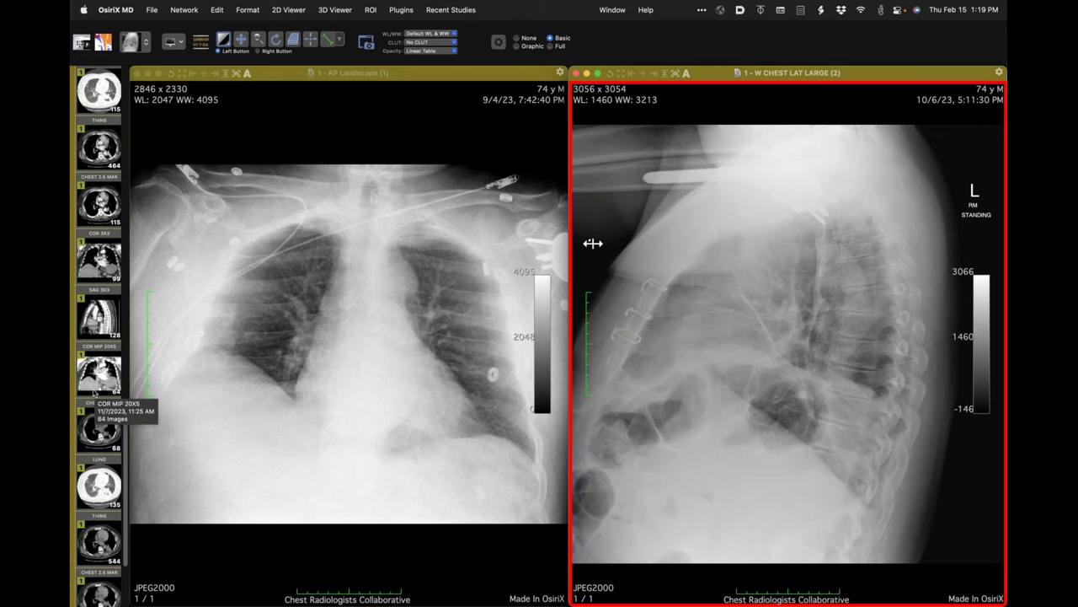
{"action": "left_click_drag", "start_coordinate": [100, 430], "coordinate": [703, 423]}
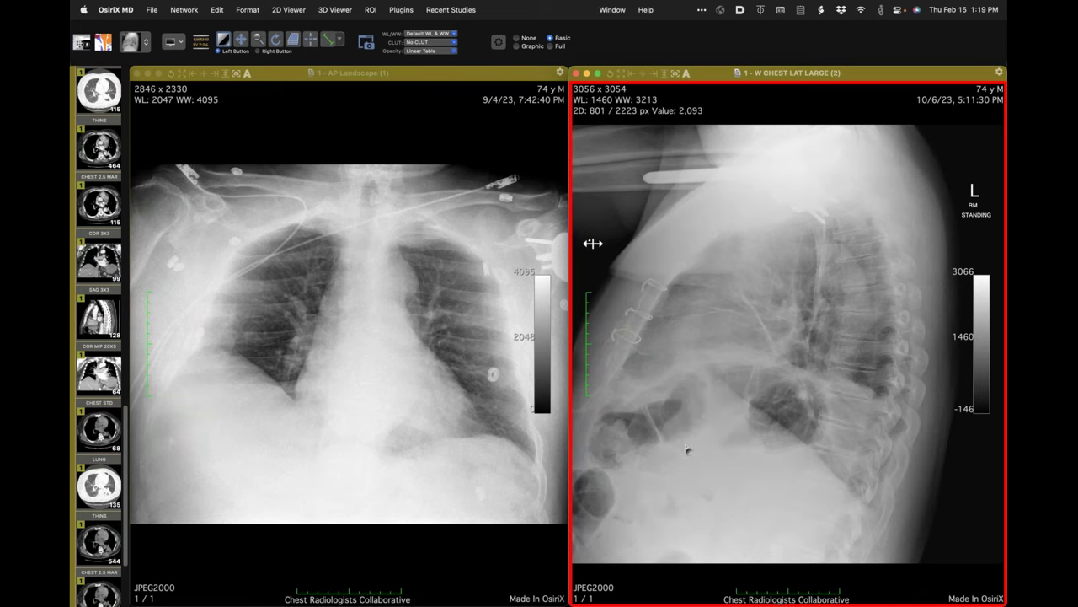
{"action": "scroll", "coordinate": [720, 503], "scroll_direction": "down", "scroll_amount": 1}
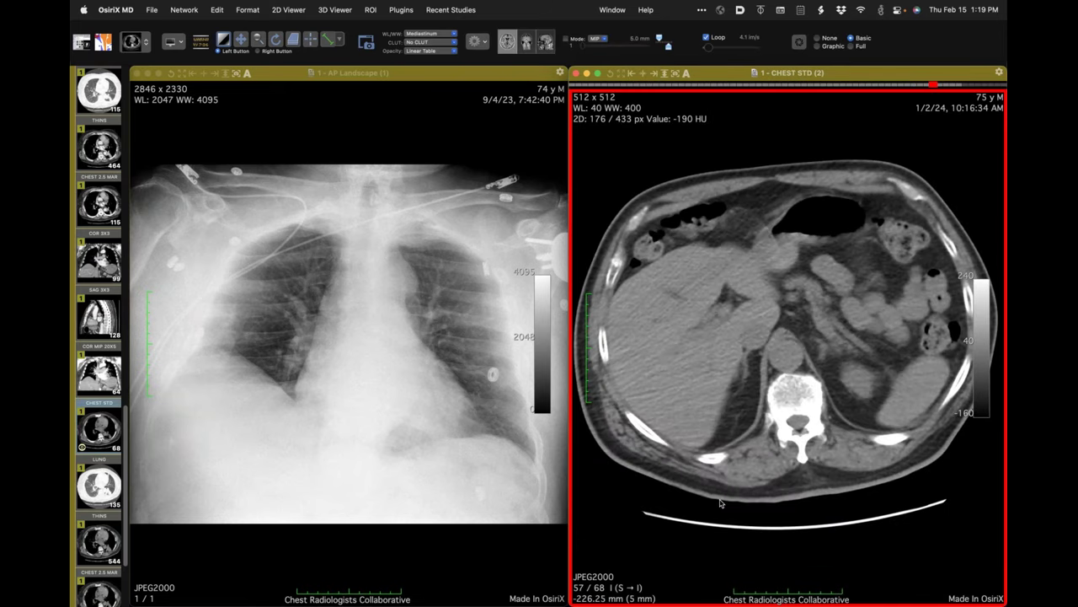
{"action": "scroll", "coordinate": [721, 503], "scroll_direction": "up", "scroll_amount": 4}
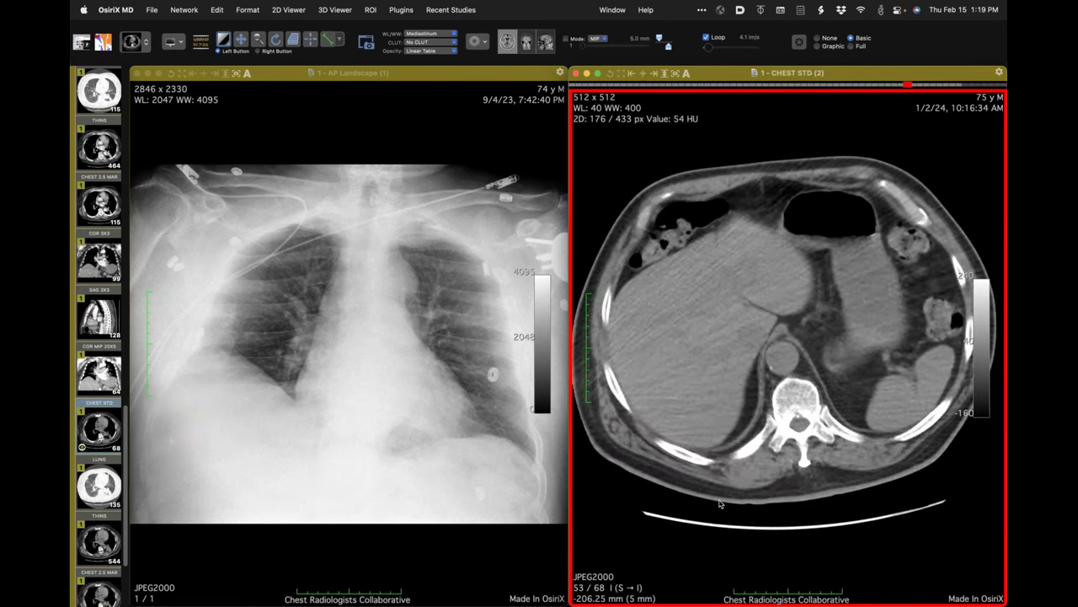
{"action": "scroll", "coordinate": [721, 504], "scroll_direction": "up", "scroll_amount": 1}
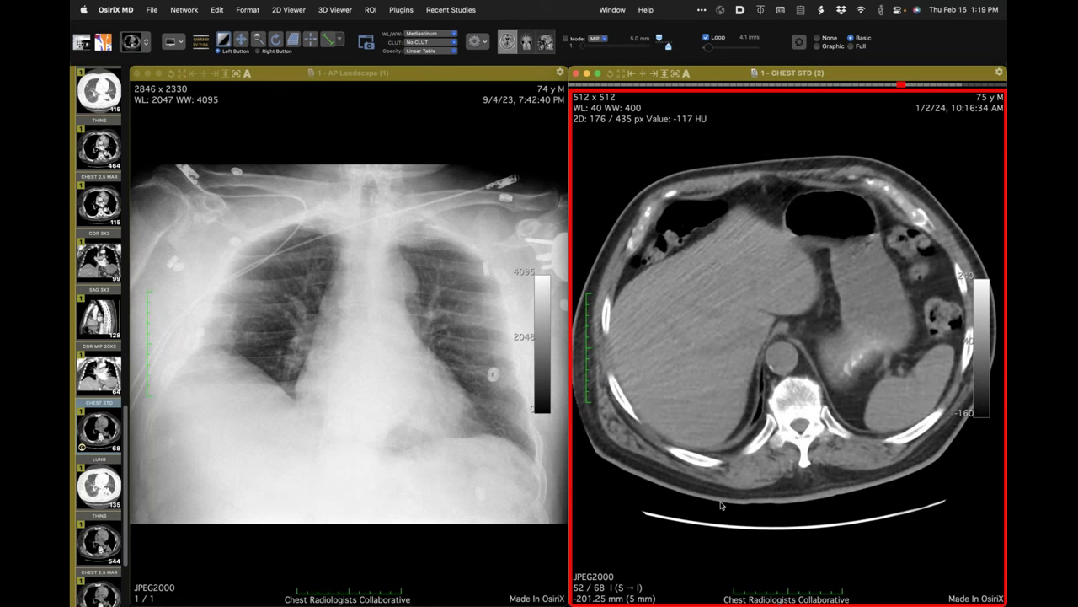
{"action": "scroll", "coordinate": [720, 504], "scroll_direction": "down", "scroll_amount": 3}
{"action": "scroll", "coordinate": [721, 505], "scroll_direction": "down", "scroll_amount": 2}
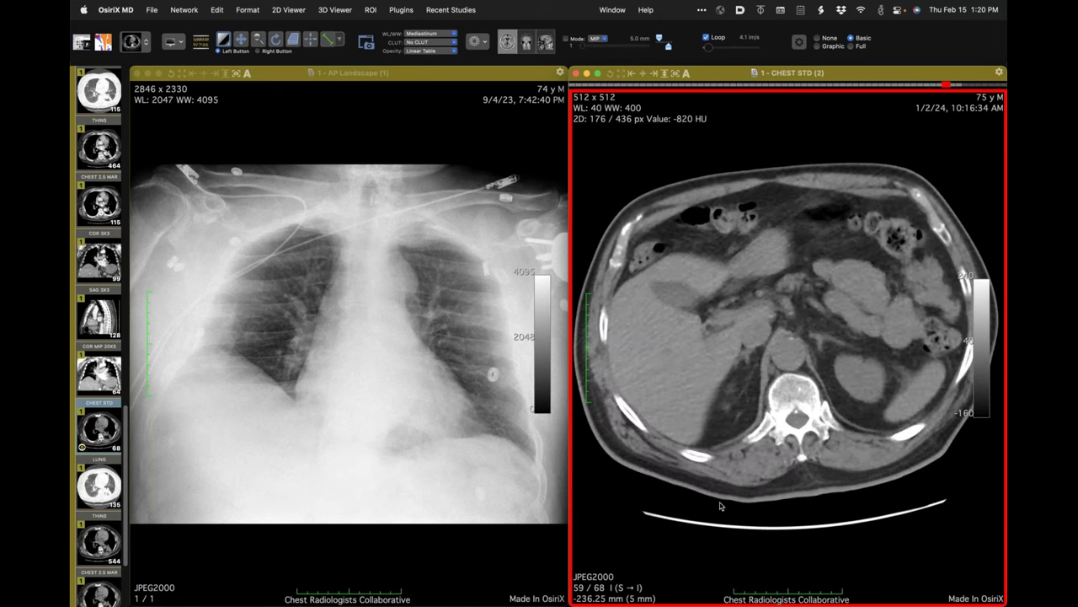
{"action": "scroll", "coordinate": [720, 505], "scroll_direction": "up", "scroll_amount": 1}
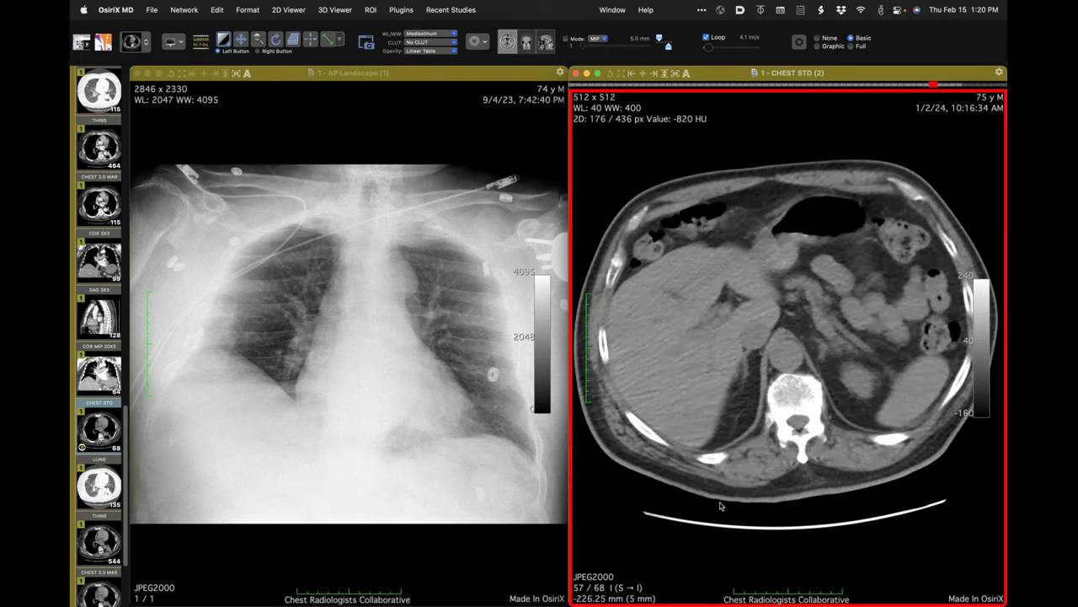
{"action": "scroll", "coordinate": [720, 505], "scroll_direction": "up", "scroll_amount": 1}
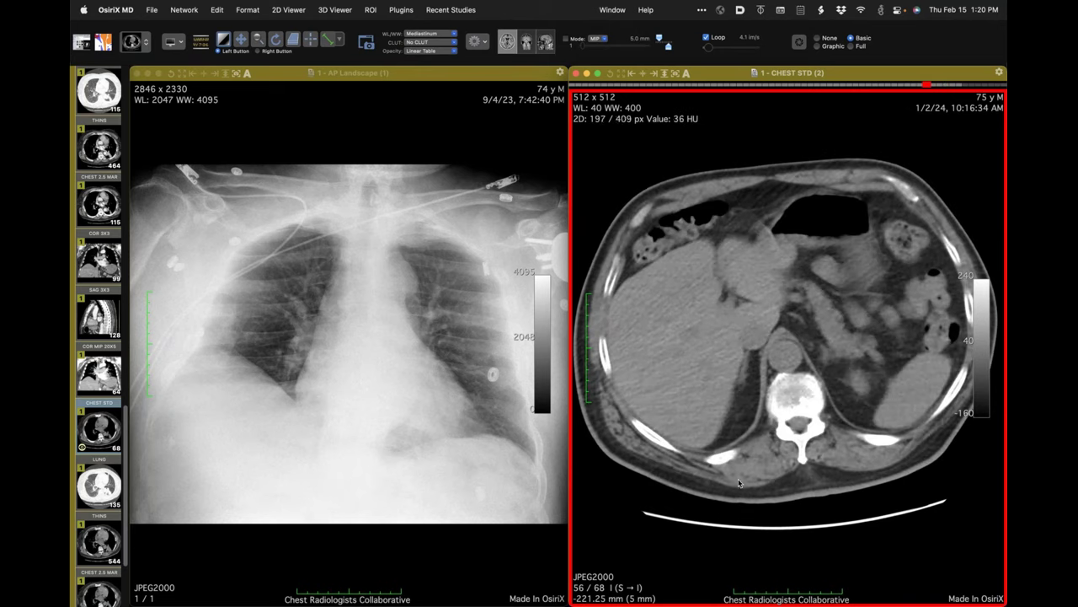
{"action": "scroll", "coordinate": [740, 483], "scroll_direction": "down", "scroll_amount": 1}
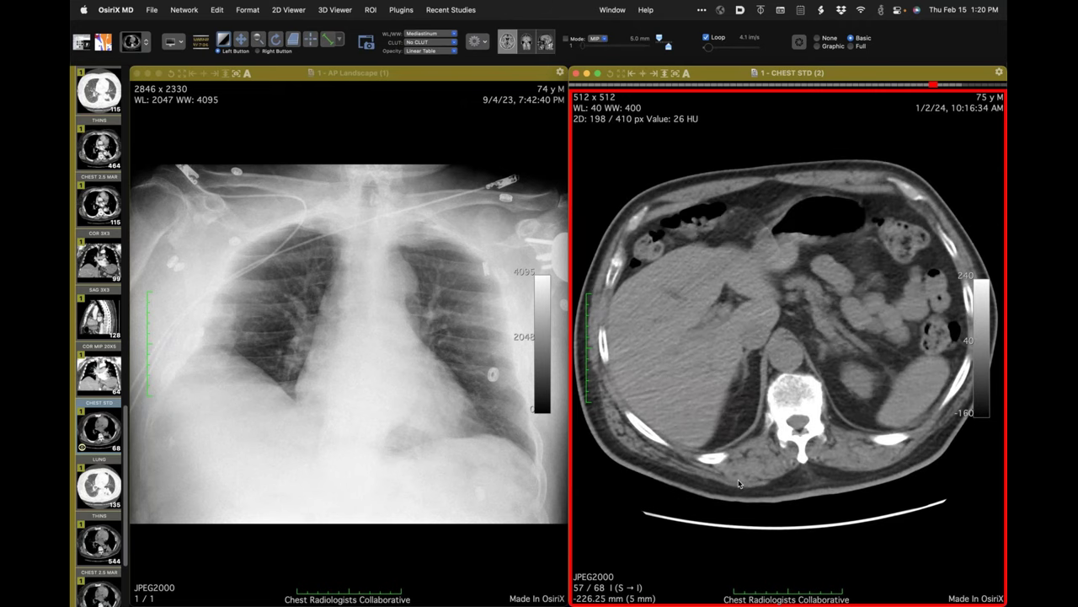
{"action": "scroll", "coordinate": [739, 483], "scroll_direction": "down", "scroll_amount": 3}
{"action": "scroll", "coordinate": [739, 485], "scroll_direction": "up", "scroll_amount": 3}
{"action": "scroll", "coordinate": [739, 484], "scroll_direction": "up", "scroll_amount": 3}
{"action": "scroll", "coordinate": [739, 485], "scroll_direction": "up", "scroll_amount": 2}
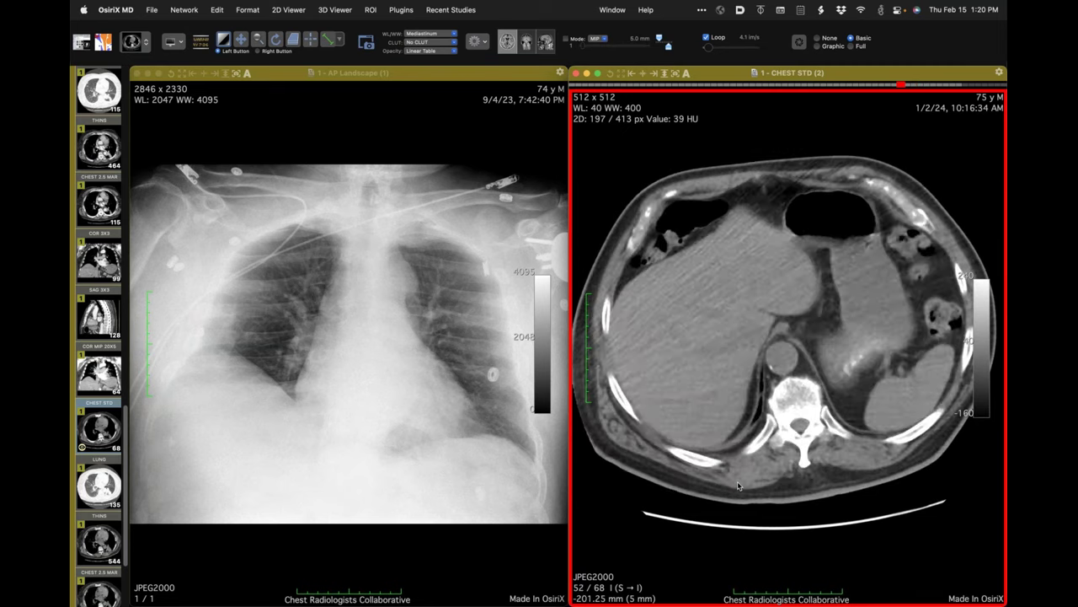
{"action": "scroll", "coordinate": [739, 486], "scroll_direction": "down", "scroll_amount": 2}
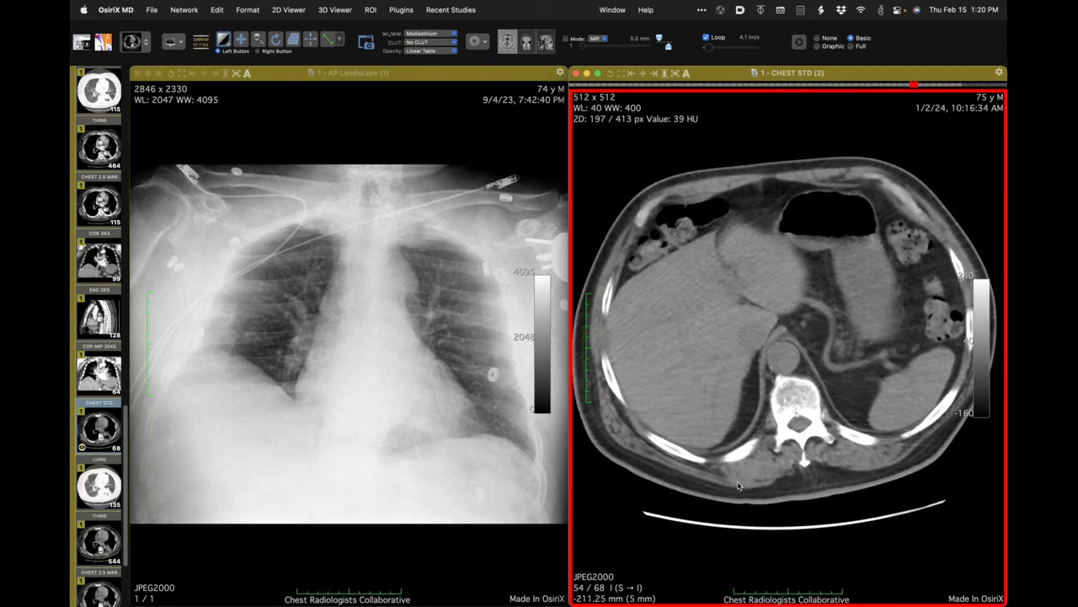
{"action": "scroll", "coordinate": [788, 456], "scroll_direction": "down", "scroll_amount": 1}
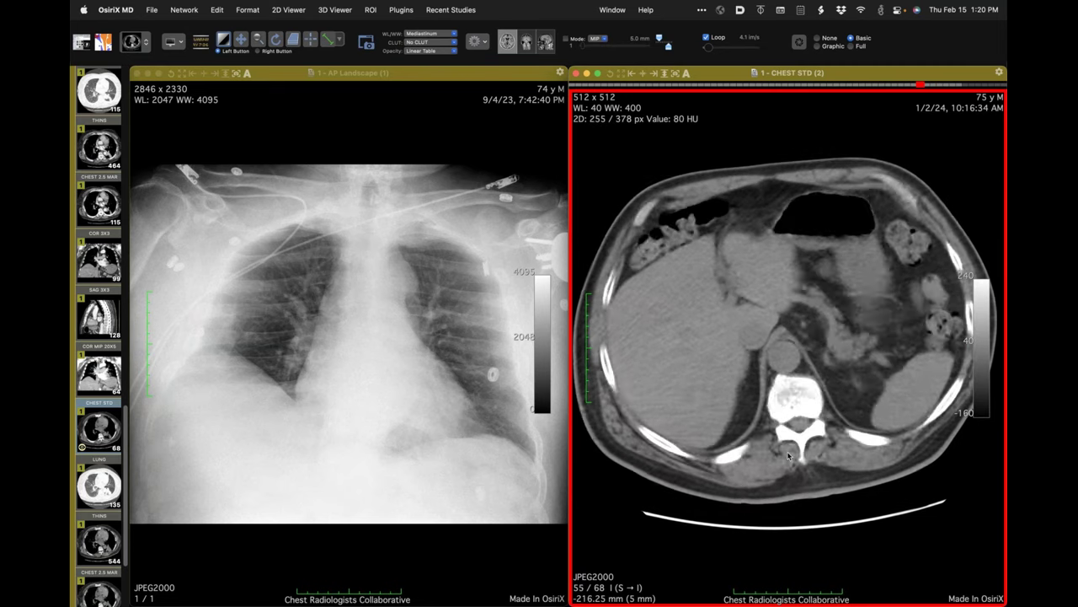
{"action": "scroll", "coordinate": [788, 456], "scroll_direction": "down", "scroll_amount": 1}
{"action": "scroll", "coordinate": [789, 456], "scroll_direction": "down", "scroll_amount": 3}
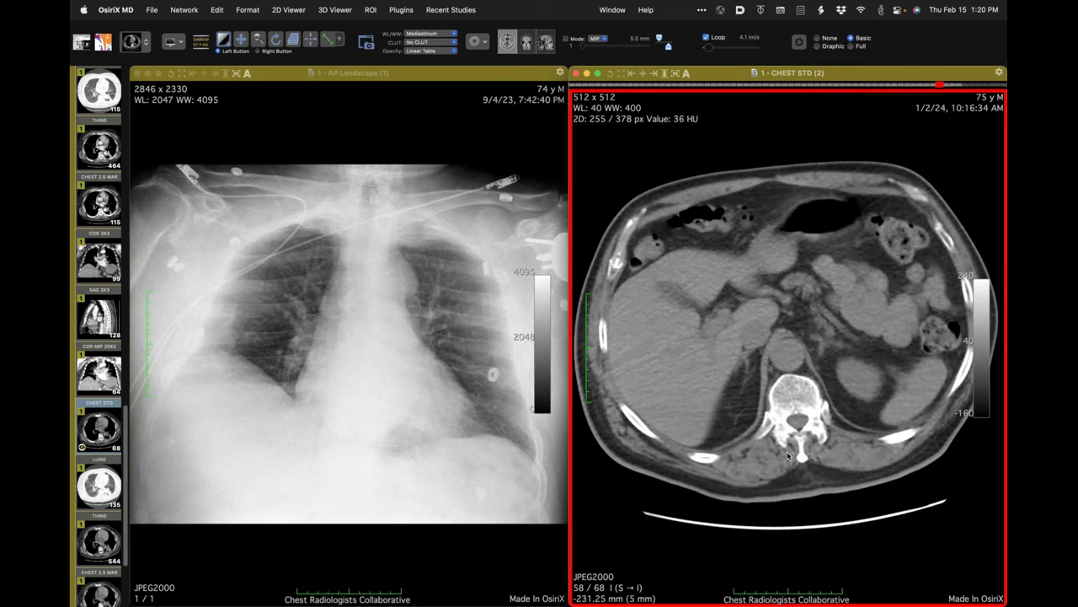
{"action": "scroll", "coordinate": [787, 456], "scroll_direction": "up", "scroll_amount": 7}
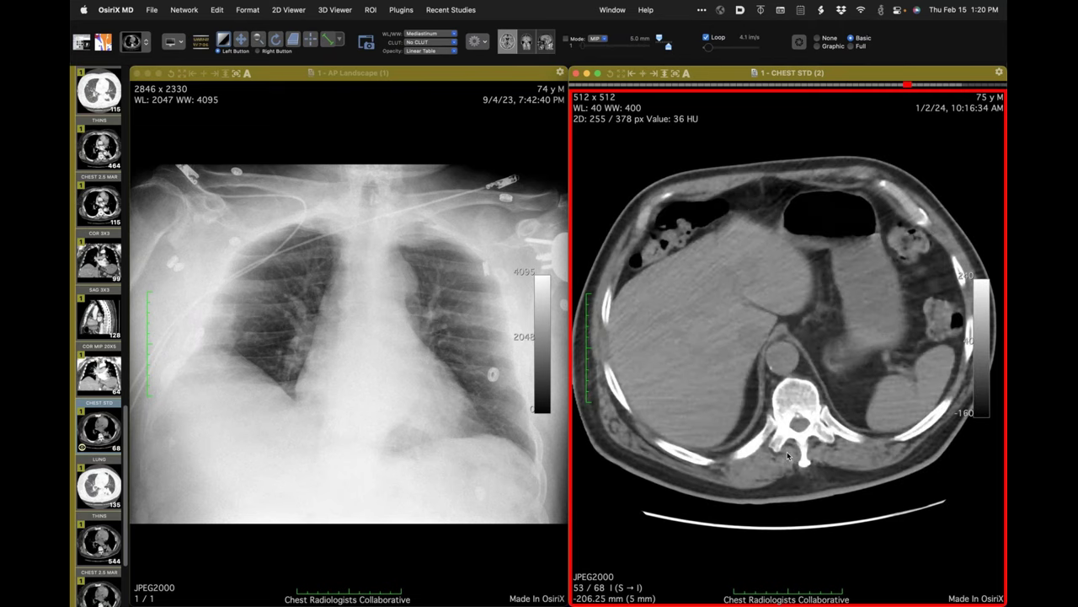
{"action": "scroll", "coordinate": [787, 452], "scroll_direction": "down", "scroll_amount": 3}
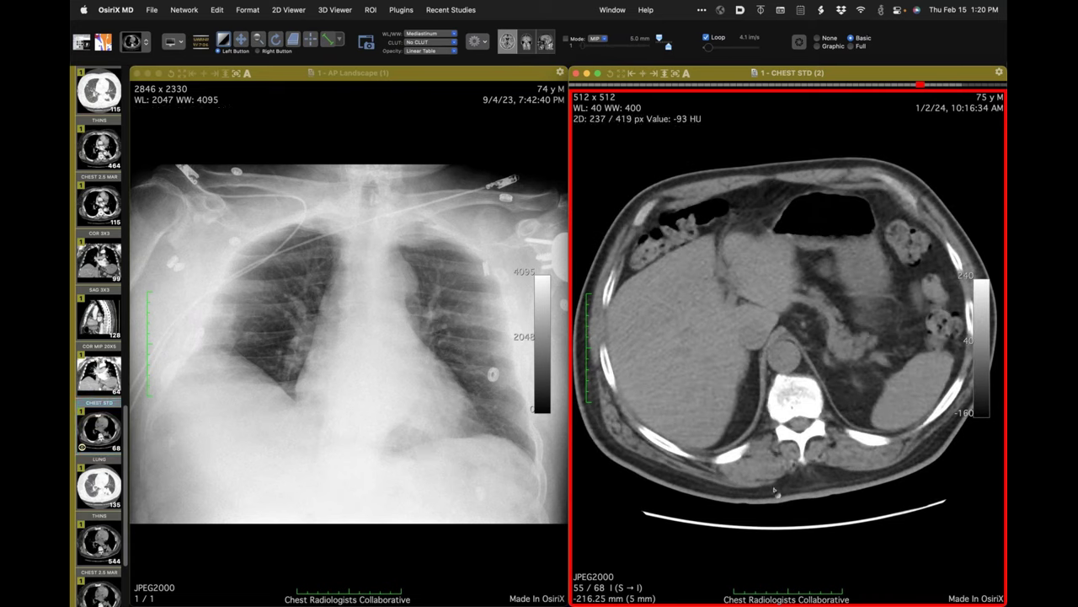
{"action": "scroll", "coordinate": [775, 491], "scroll_direction": "down", "scroll_amount": 1}
{"action": "scroll", "coordinate": [775, 490], "scroll_direction": "down", "scroll_amount": 1}
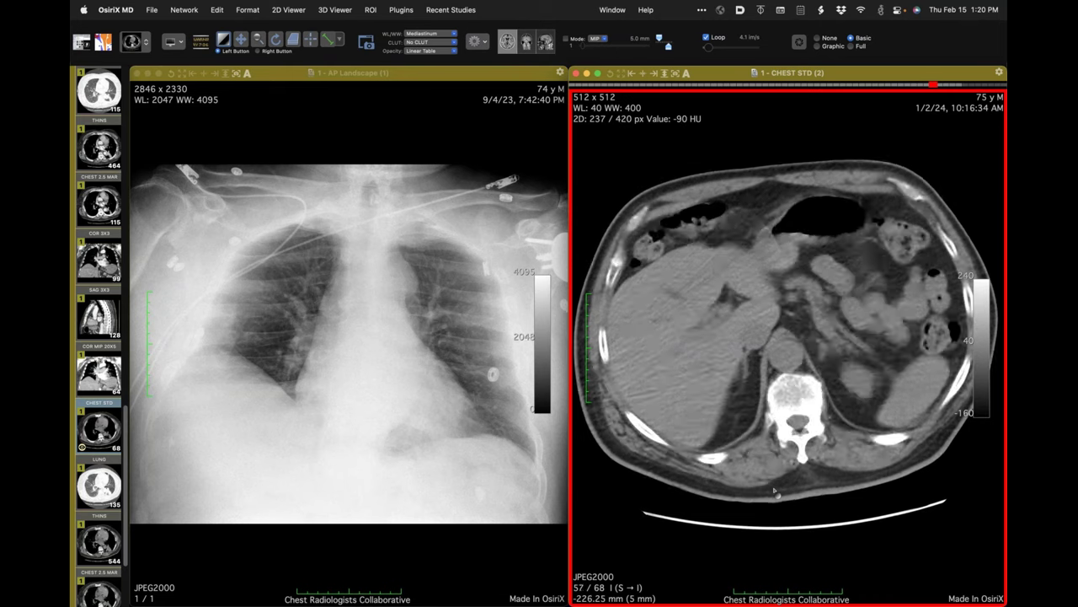
{"action": "scroll", "coordinate": [775, 491], "scroll_direction": "up", "scroll_amount": 2}
{"action": "scroll", "coordinate": [775, 491], "scroll_direction": "down", "scroll_amount": 6}
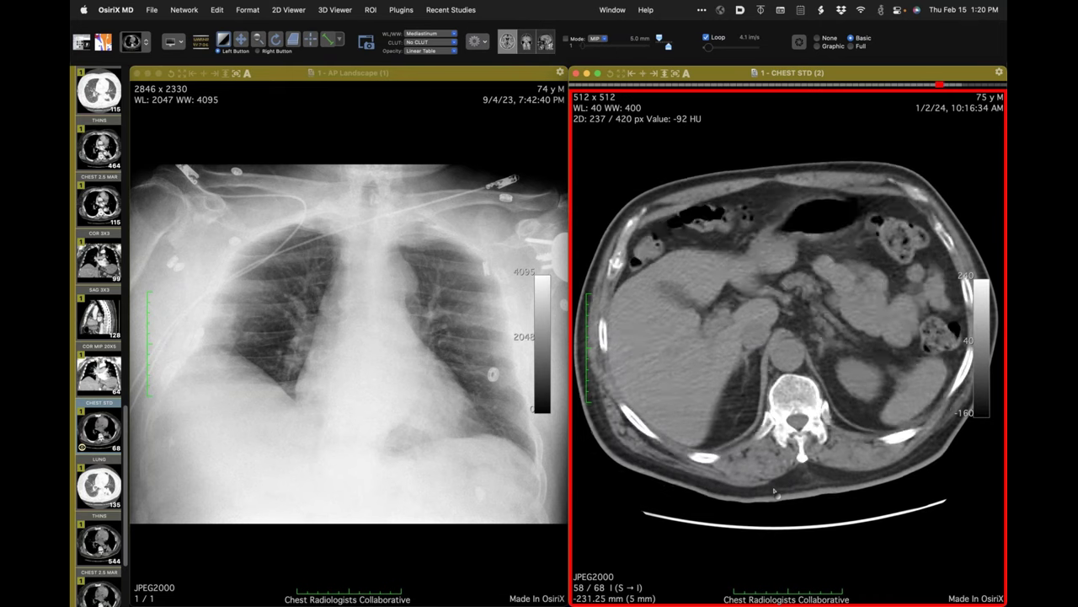
{"action": "scroll", "coordinate": [774, 491], "scroll_direction": "up", "scroll_amount": 8}
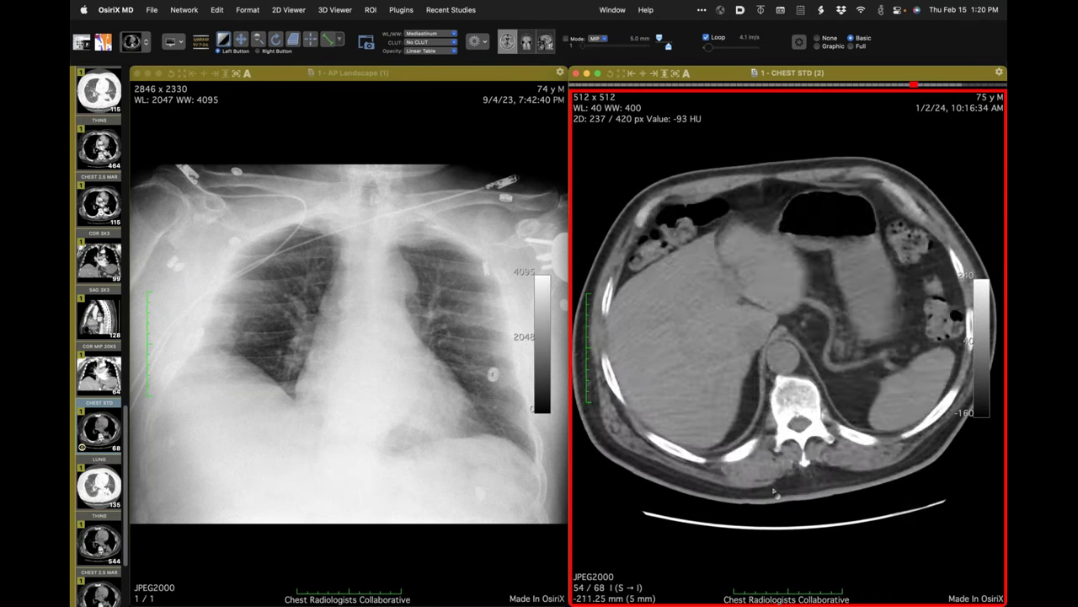
{"action": "scroll", "coordinate": [774, 492], "scroll_direction": "down", "scroll_amount": 1}
{"action": "scroll", "coordinate": [101, 472], "scroll_direction": "down", "scroll_amount": 5}
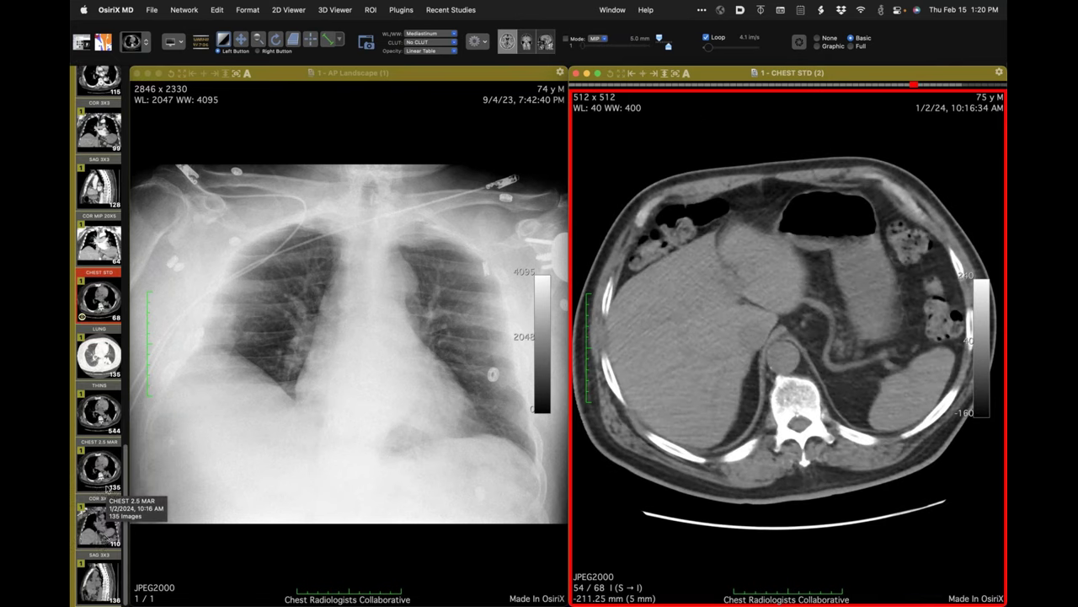
Step: Load the follow-up COR 3X3 coronal series on the right and the prior one on the left
{"action": "left_click_drag", "start_coordinate": [102, 536], "coordinate": [725, 375]}
{"action": "scroll", "coordinate": [120, 222], "scroll_direction": "up", "scroll_amount": 15}
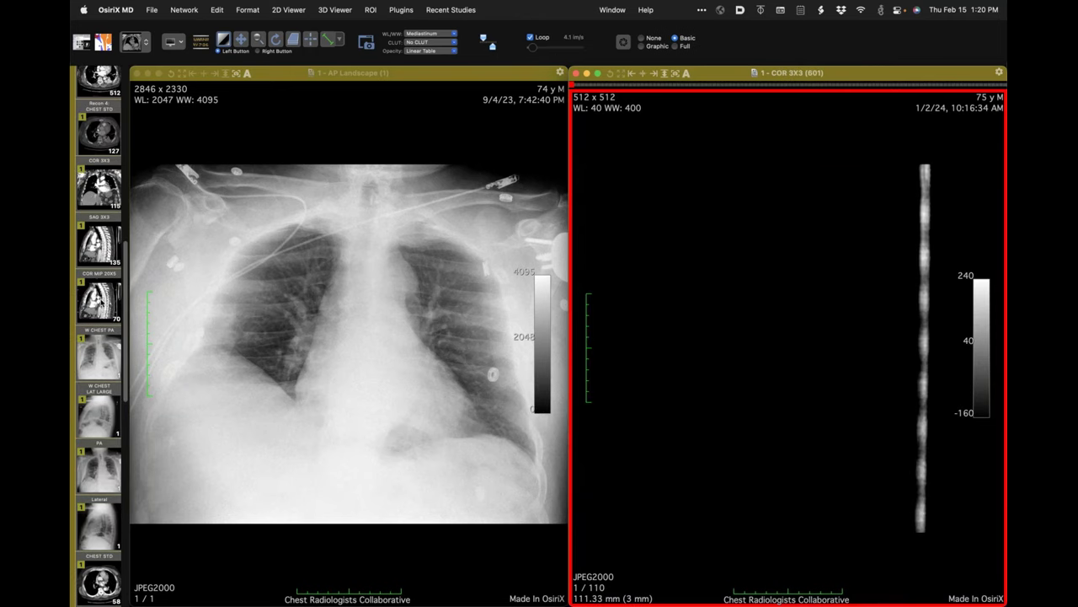
{"action": "left_click_drag", "start_coordinate": [100, 417], "coordinate": [354, 320]}
Step: Scroll each coronal series toward mid-chest, alternating between follow-up and prior viewers
{"action": "left_click", "coordinate": [668, 306]}
{"action": "scroll", "coordinate": [671, 316], "scroll_direction": "down", "scroll_amount": 1}
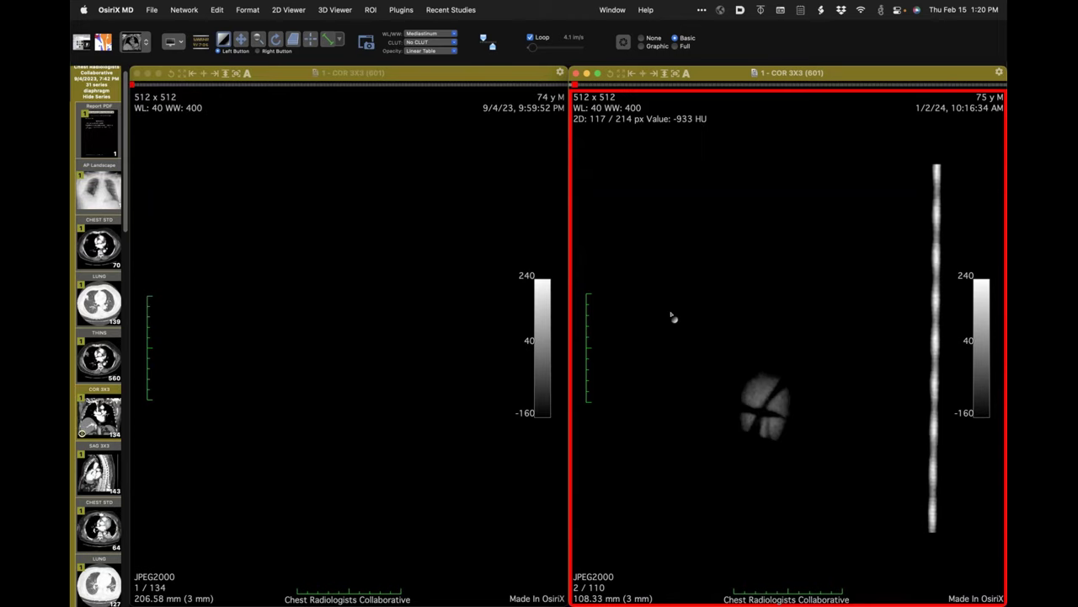
{"action": "scroll", "coordinate": [674, 316], "scroll_direction": "down", "scroll_amount": 20}
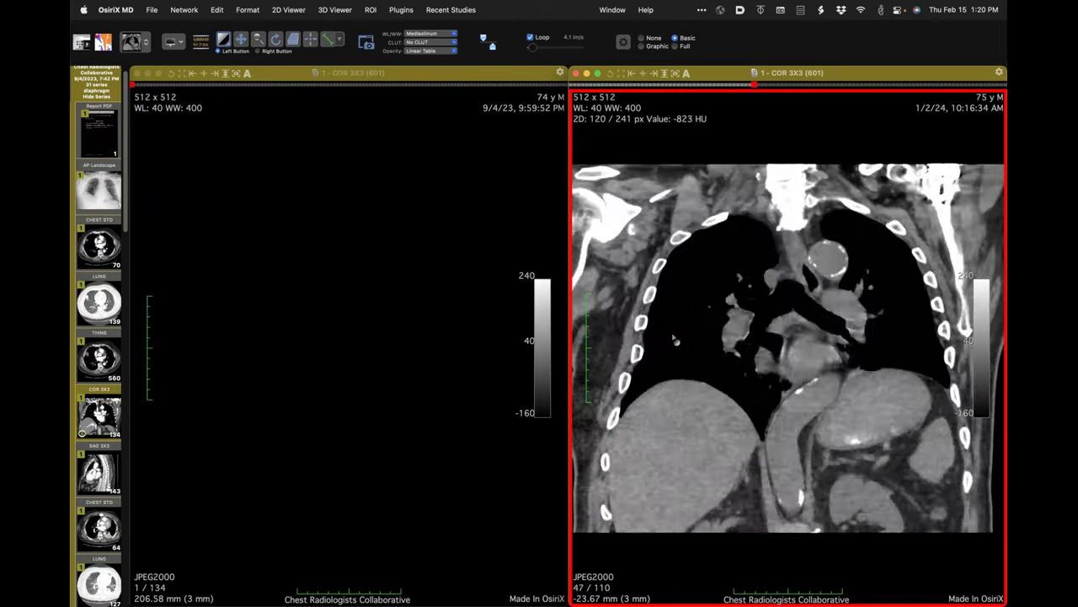
{"action": "scroll", "coordinate": [674, 338], "scroll_direction": "down", "scroll_amount": 20}
{"action": "scroll", "coordinate": [674, 339], "scroll_direction": "down", "scroll_amount": 15}
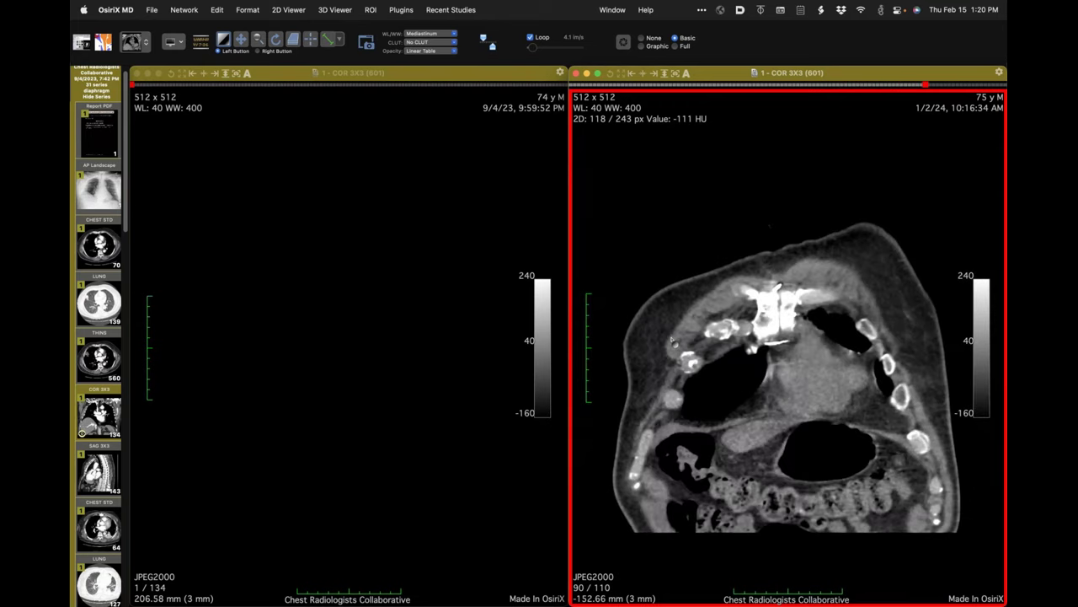
{"action": "left_click", "coordinate": [428, 291]}
{"action": "scroll", "coordinate": [428, 291], "scroll_direction": "down", "scroll_amount": 20}
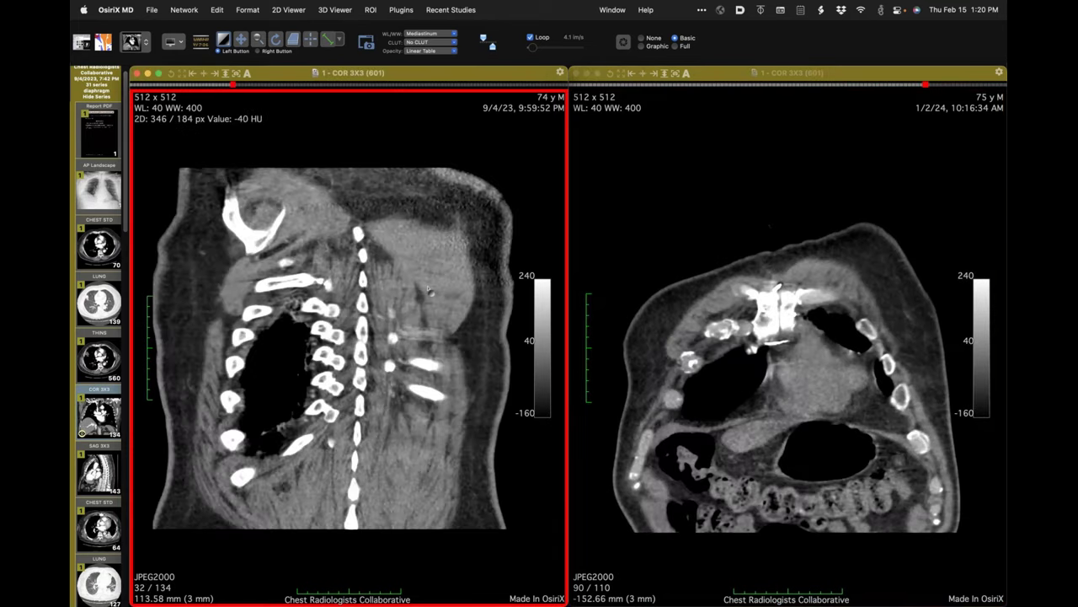
{"action": "scroll", "coordinate": [428, 291], "scroll_direction": "down", "scroll_amount": 20}
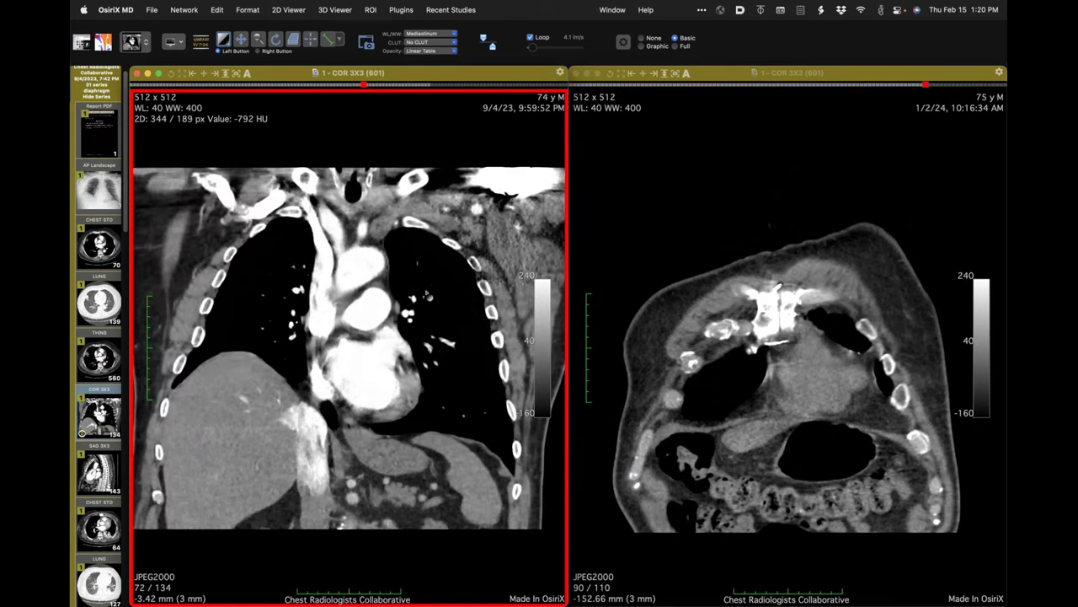
{"action": "scroll", "coordinate": [426, 293], "scroll_direction": "down", "scroll_amount": 20}
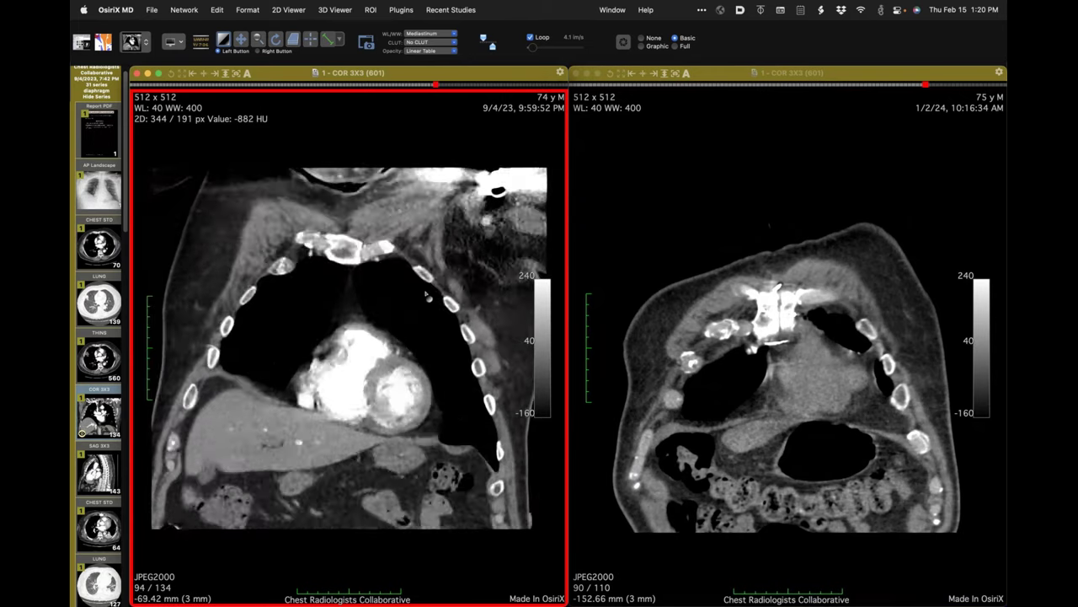
{"action": "scroll", "coordinate": [427, 294], "scroll_direction": "down", "scroll_amount": 4}
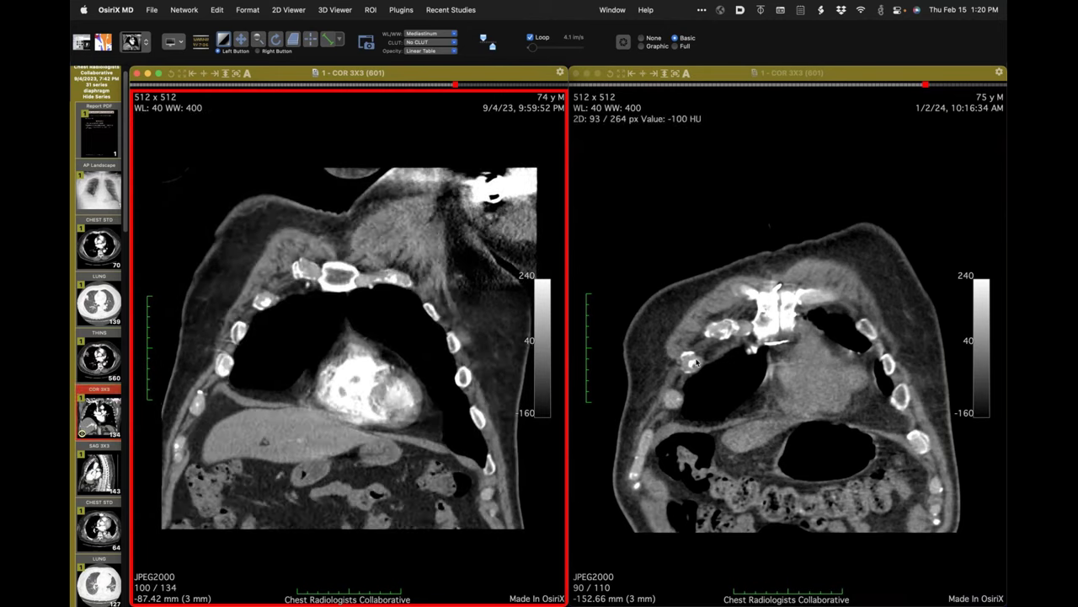
{"action": "left_click", "coordinate": [776, 469]}
{"action": "scroll", "coordinate": [776, 470], "scroll_direction": "up", "scroll_amount": 3}
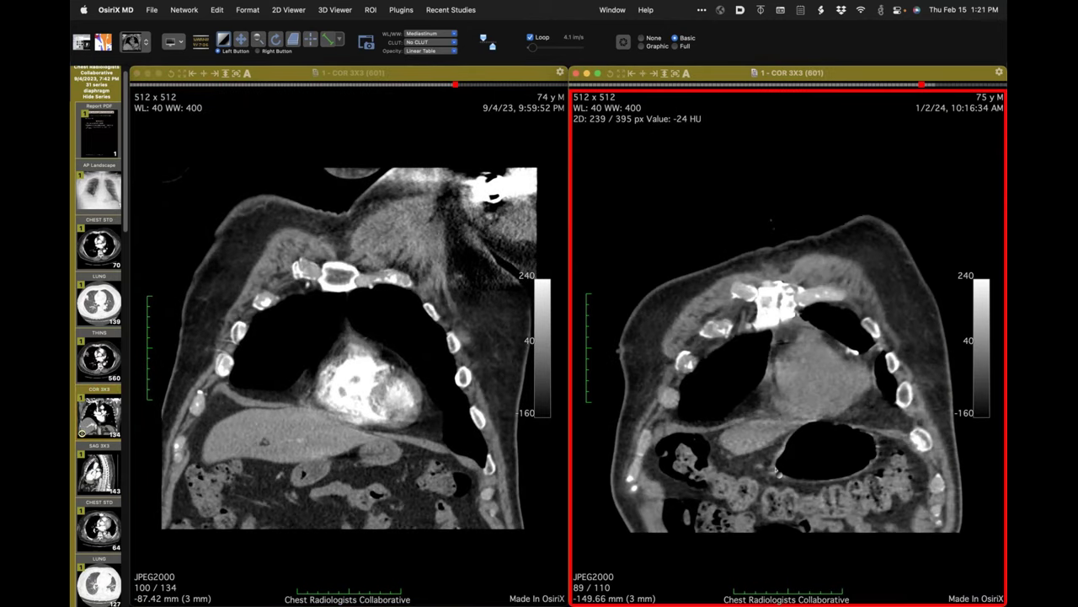
{"action": "scroll", "coordinate": [776, 470], "scroll_direction": "up", "scroll_amount": 3}
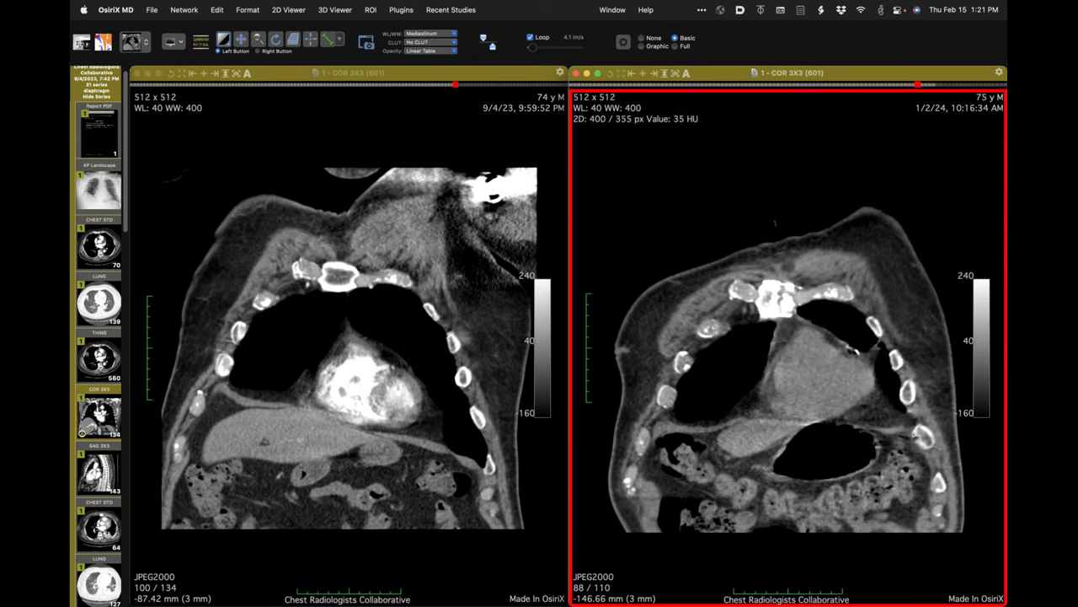
{"action": "scroll", "coordinate": [829, 427], "scroll_direction": "down", "scroll_amount": 2}
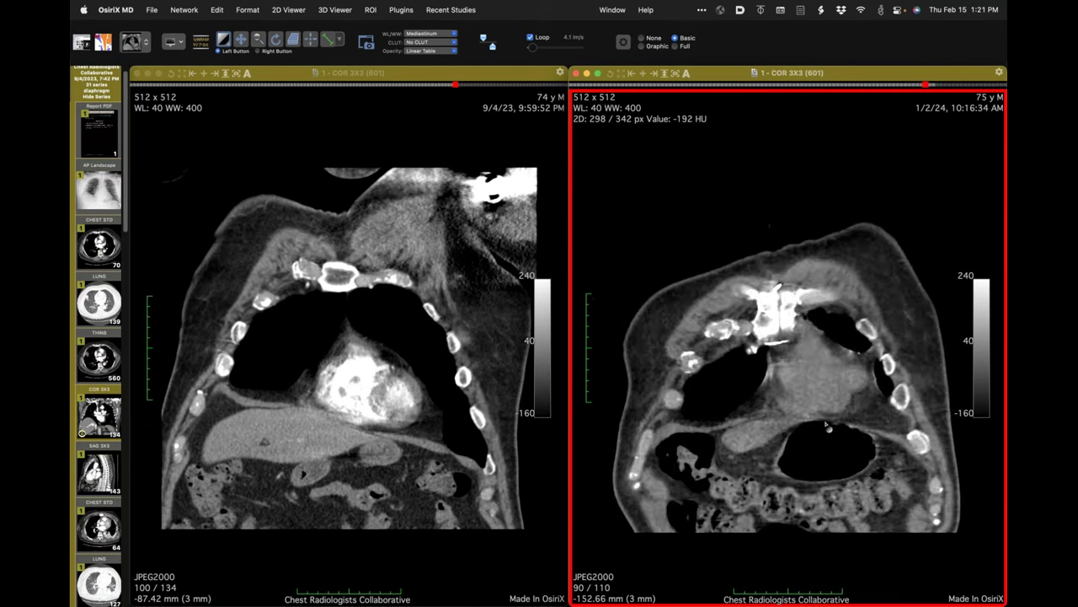
{"action": "scroll", "coordinate": [828, 425], "scroll_direction": "down", "scroll_amount": 6}
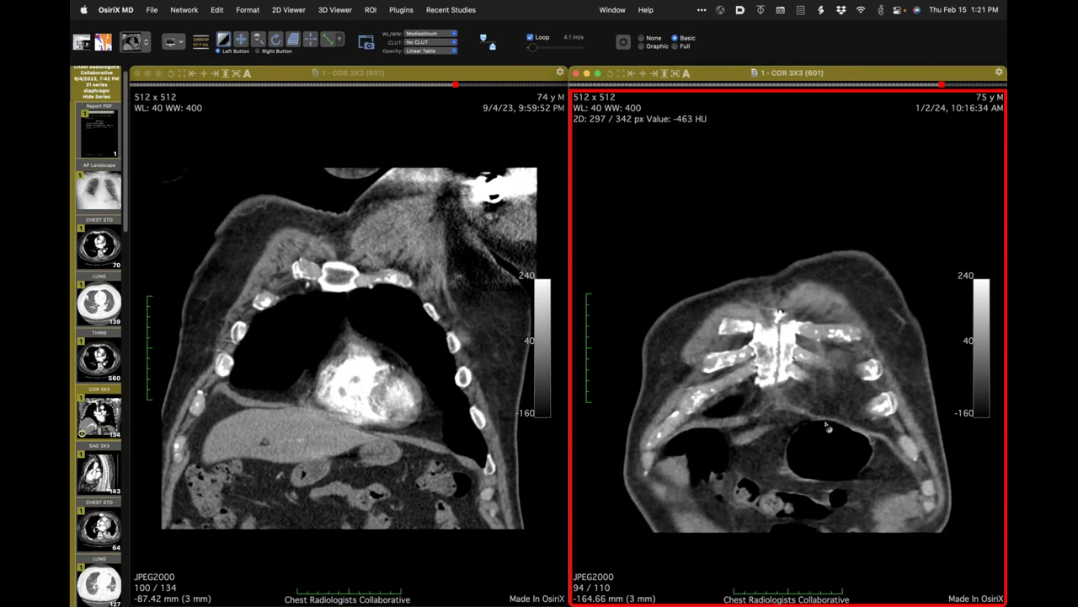
{"action": "scroll", "coordinate": [827, 425], "scroll_direction": "up", "scroll_amount": 3}
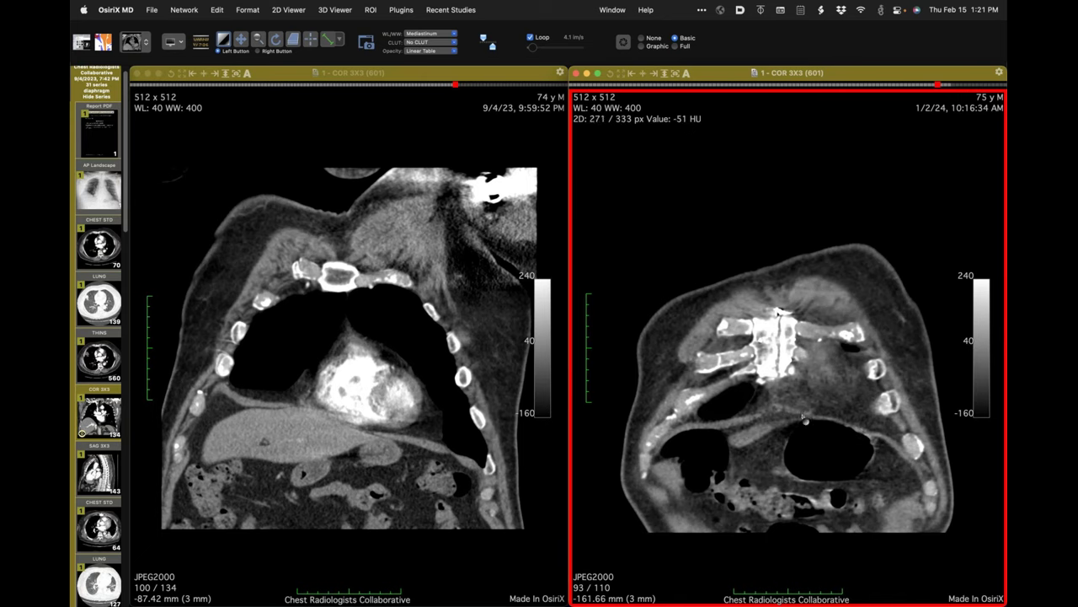
{"action": "left_click", "coordinate": [407, 445]}
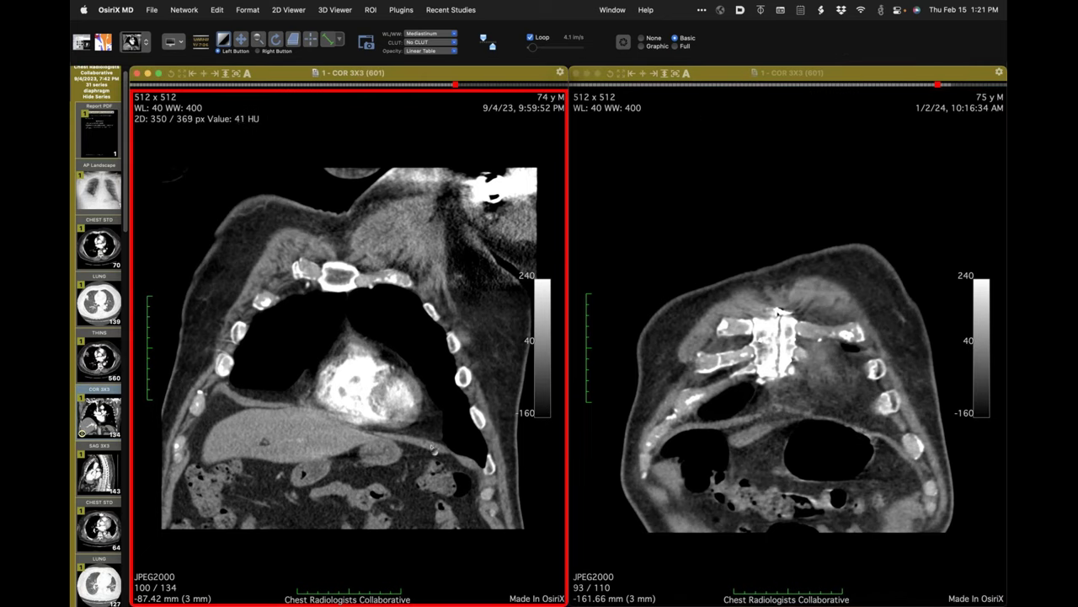
{"action": "scroll", "coordinate": [405, 446], "scroll_direction": "down", "scroll_amount": 1}
{"action": "scroll", "coordinate": [432, 448], "scroll_direction": "down", "scroll_amount": 2}
{"action": "scroll", "coordinate": [431, 448], "scroll_direction": "down", "scroll_amount": 9}
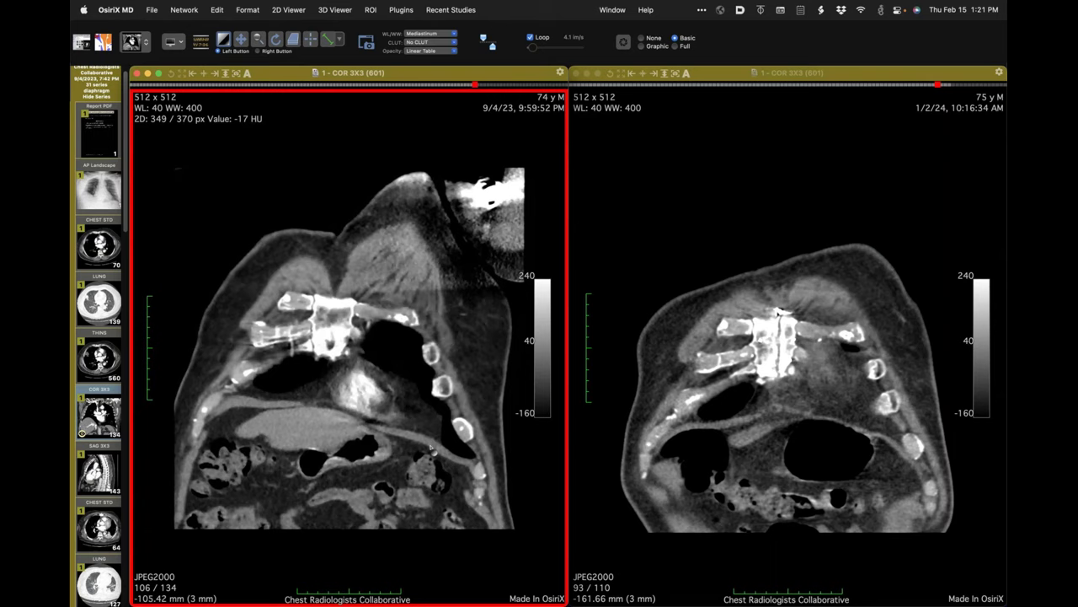
{"action": "scroll", "coordinate": [431, 449], "scroll_direction": "up", "scroll_amount": 2}
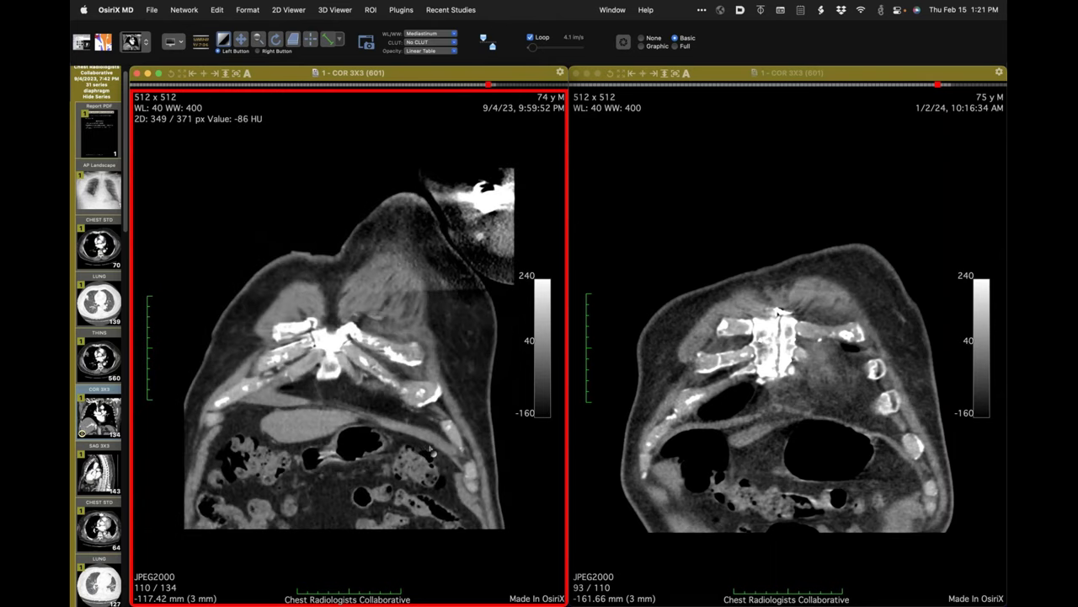
Step: Fine-tune the follow-up coronal to slice 36 of 110, with the prior at slice 96 of 134
{"action": "left_click", "coordinate": [694, 466]}
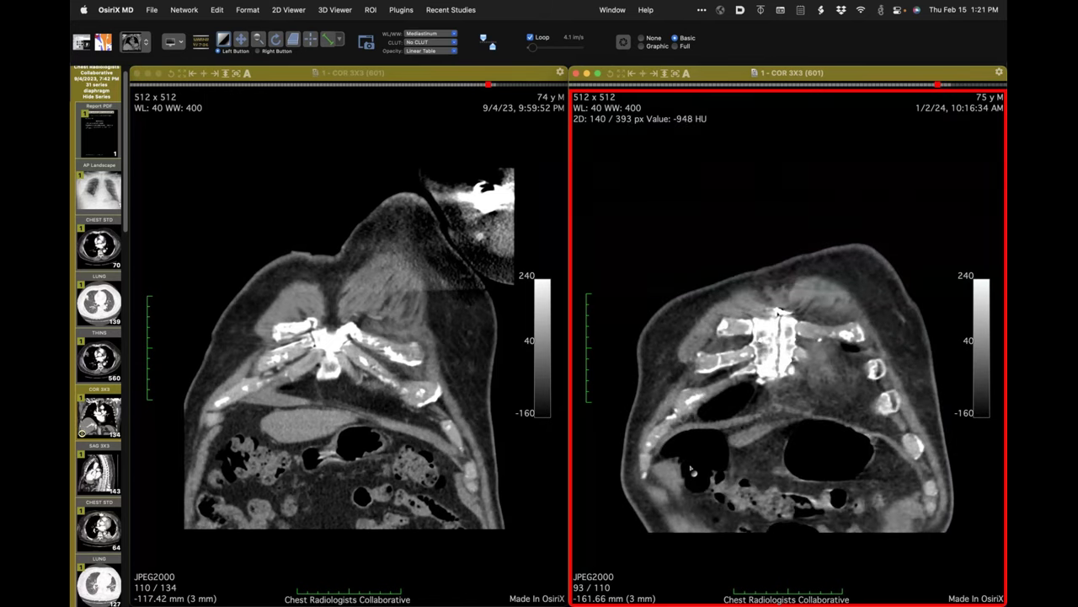
{"action": "scroll", "coordinate": [692, 467], "scroll_direction": "down", "scroll_amount": 2}
{"action": "scroll", "coordinate": [692, 468], "scroll_direction": "up", "scroll_amount": 2}
{"action": "scroll", "coordinate": [691, 467], "scroll_direction": "down", "scroll_amount": 1}
{"action": "scroll", "coordinate": [692, 468], "scroll_direction": "down", "scroll_amount": 2}
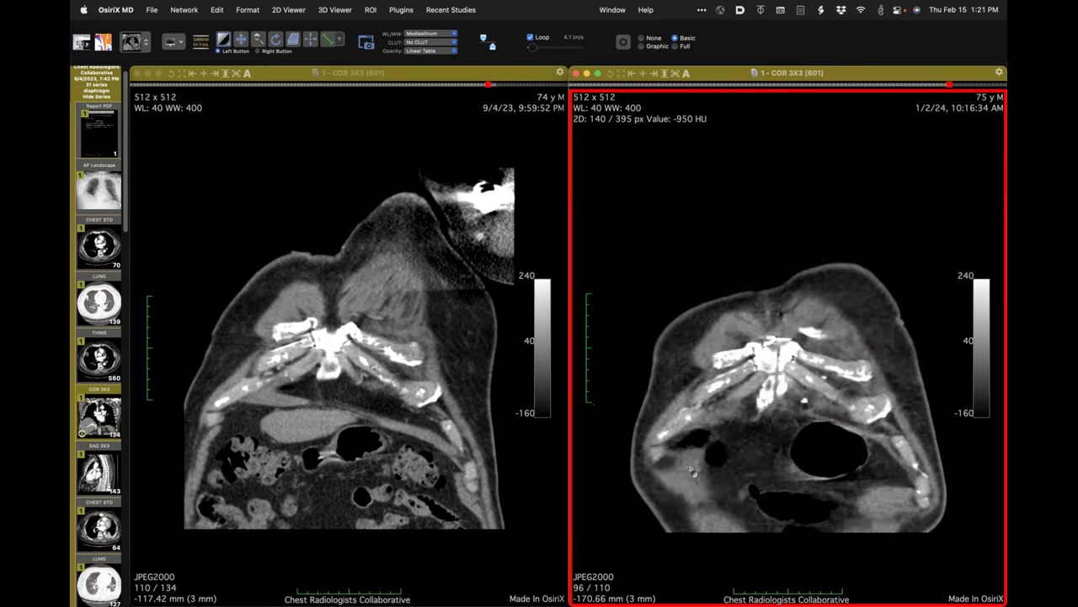
{"action": "scroll", "coordinate": [692, 467], "scroll_direction": "up", "scroll_amount": 2}
{"action": "scroll", "coordinate": [691, 467], "scroll_direction": "up", "scroll_amount": 2}
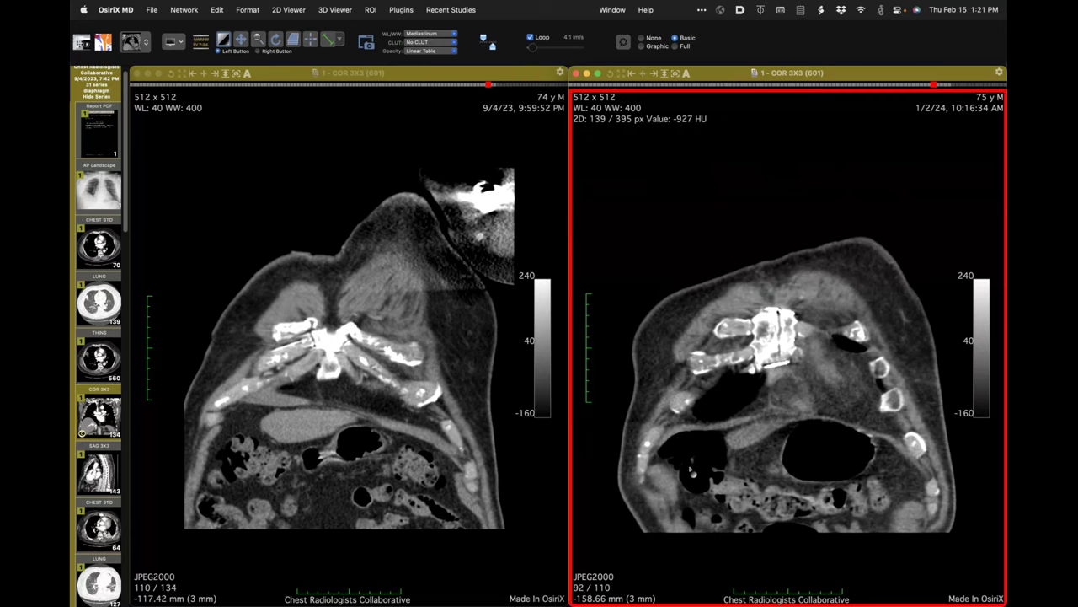
{"action": "scroll", "coordinate": [692, 468], "scroll_direction": "down", "scroll_amount": 1}
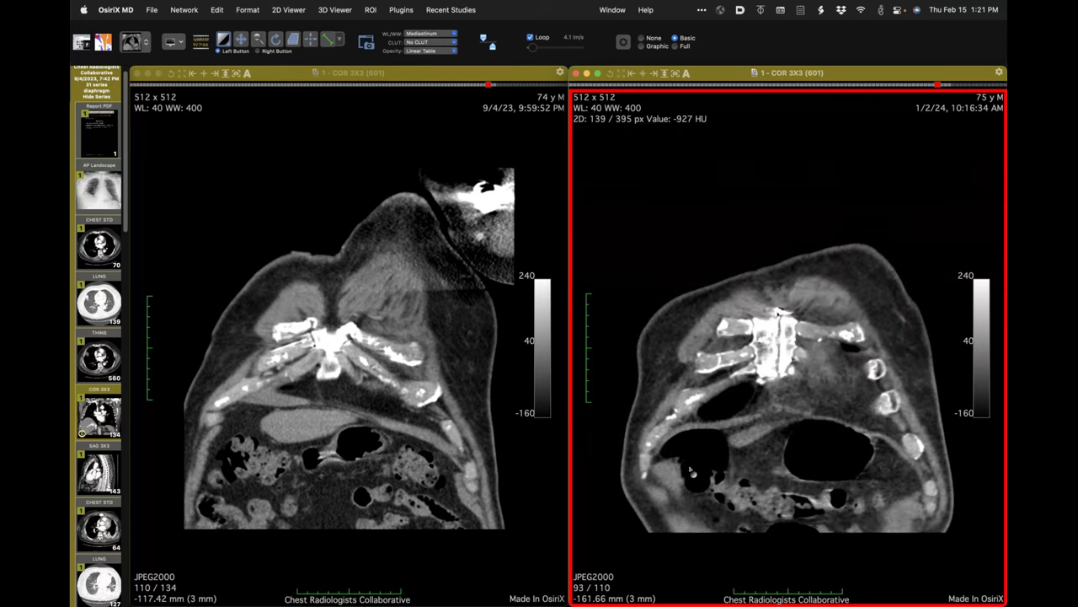
{"action": "scroll", "coordinate": [692, 468], "scroll_direction": "down", "scroll_amount": 1}
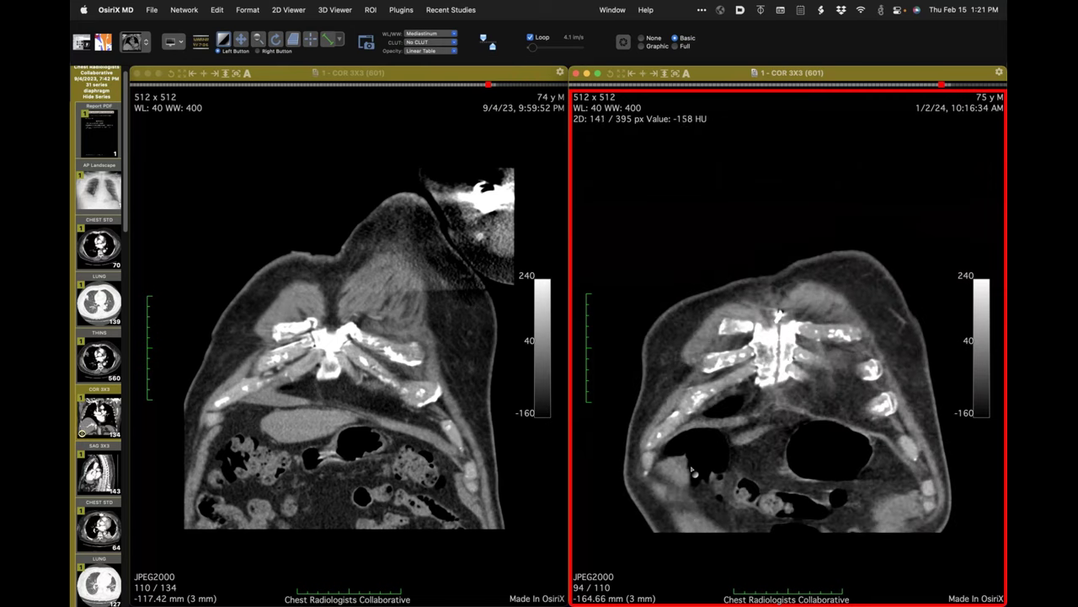
{"action": "scroll", "coordinate": [692, 468], "scroll_direction": "down", "scroll_amount": 1}
{"action": "scroll", "coordinate": [691, 468], "scroll_direction": "up", "scroll_amount": 1}
{"action": "scroll", "coordinate": [693, 469], "scroll_direction": "up", "scroll_amount": 10}
{"action": "scroll", "coordinate": [692, 469], "scroll_direction": "up", "scroll_amount": 10}
{"action": "scroll", "coordinate": [692, 469], "scroll_direction": "up", "scroll_amount": 1}
{"action": "left_click", "coordinate": [453, 469]}
{"action": "scroll", "coordinate": [453, 469], "scroll_direction": "up", "scroll_amount": 10}
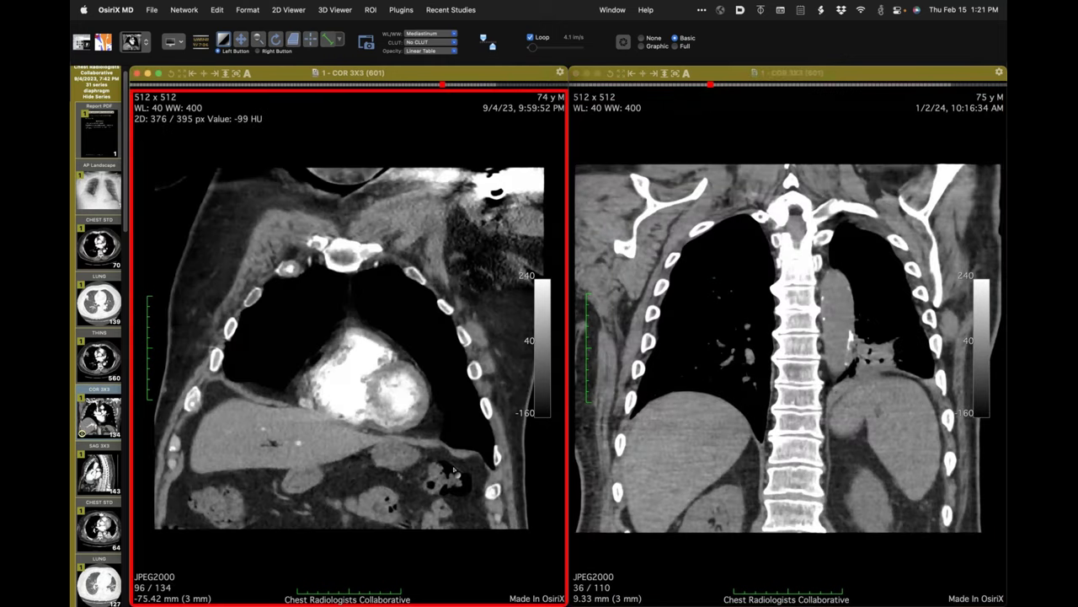
Step: Briefly switch the prior scan to a sagittal reslice and back to coronal
{"action": "scroll", "coordinate": [454, 470], "scroll_direction": "up", "scroll_amount": 20}
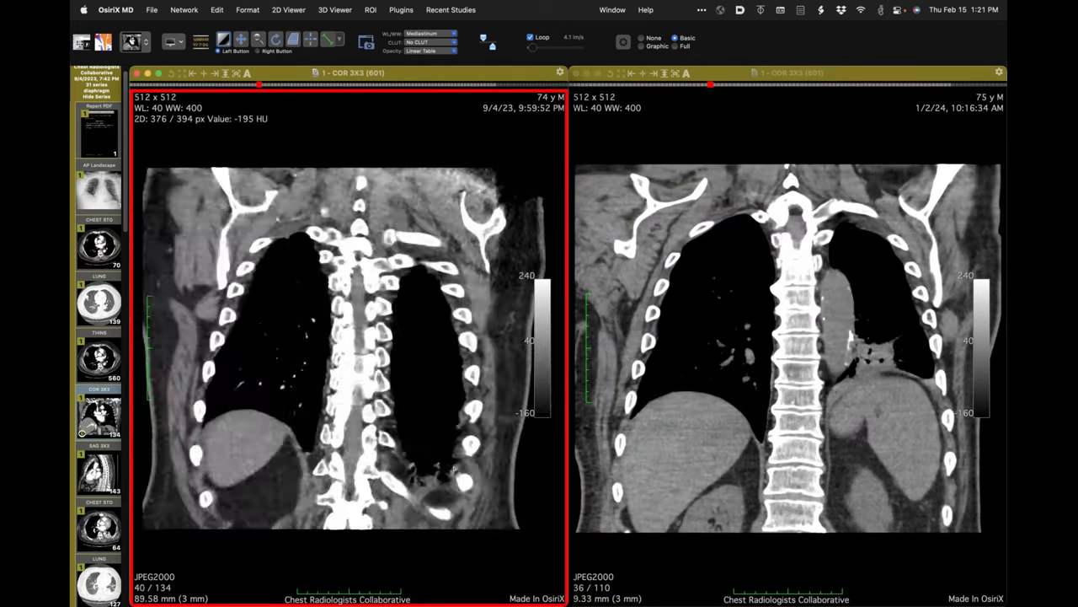
{"action": "key", "text": "super+alt+s"}
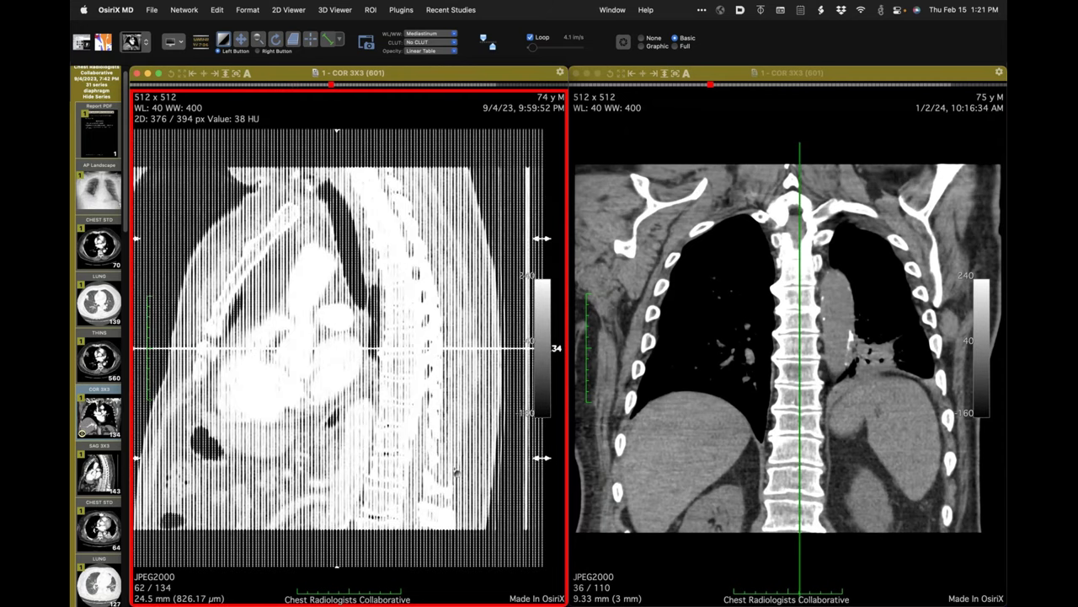
{"action": "key", "text": "super+alt+c"}
Step: Scroll the follow-up coronal CT to compare its slices with the prior
{"action": "left_click", "coordinate": [741, 493]}
{"action": "scroll", "coordinate": [741, 493], "scroll_direction": "down", "scroll_amount": 1}
{"action": "scroll", "coordinate": [741, 493], "scroll_direction": "down", "scroll_amount": 1}
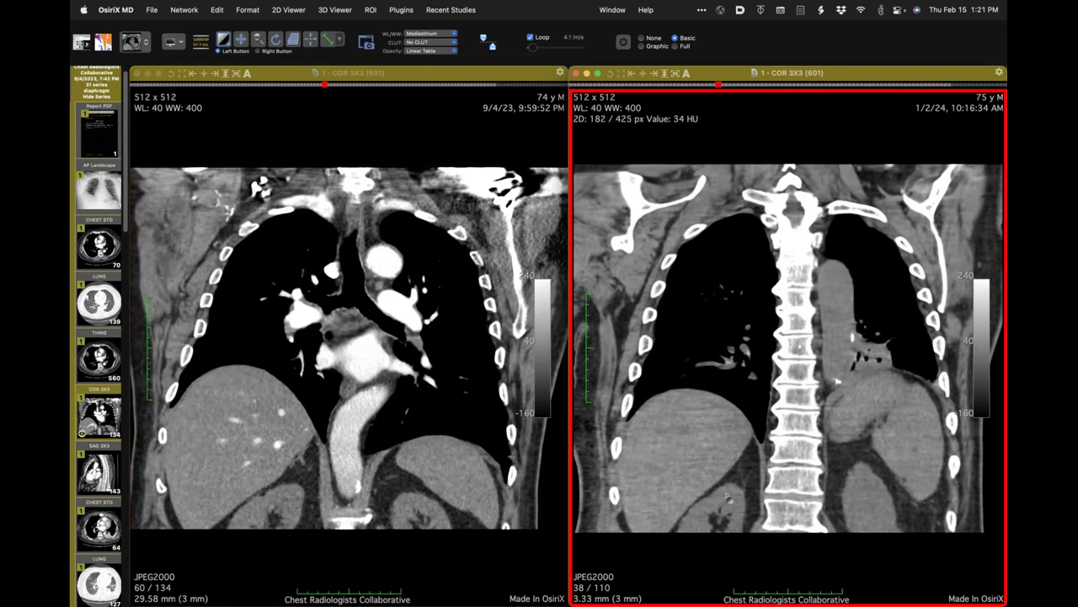
{"action": "scroll", "coordinate": [716, 503], "scroll_direction": "down", "scroll_amount": 1}
{"action": "scroll", "coordinate": [716, 503], "scroll_direction": "down", "scroll_amount": 1}
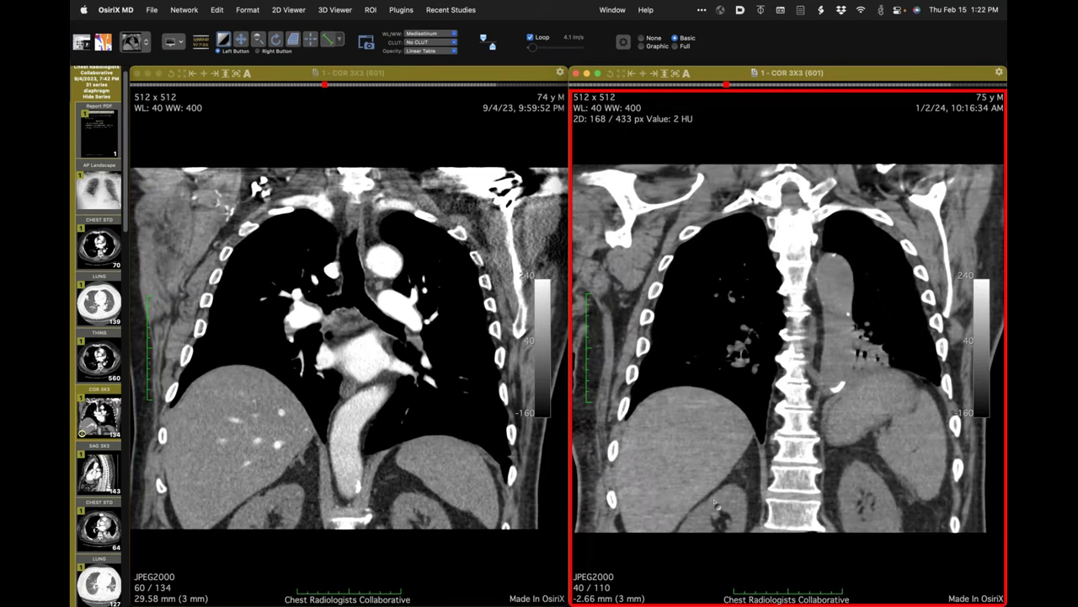
{"action": "scroll", "coordinate": [715, 503], "scroll_direction": "up", "scroll_amount": 2}
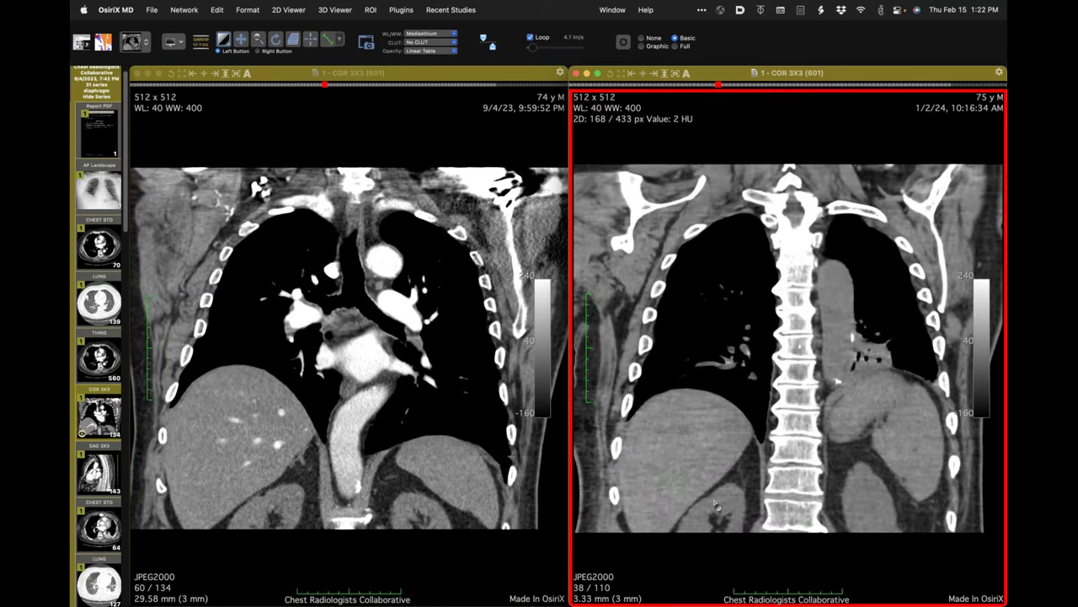
{"action": "scroll", "coordinate": [715, 503], "scroll_direction": "up", "scroll_amount": 1}
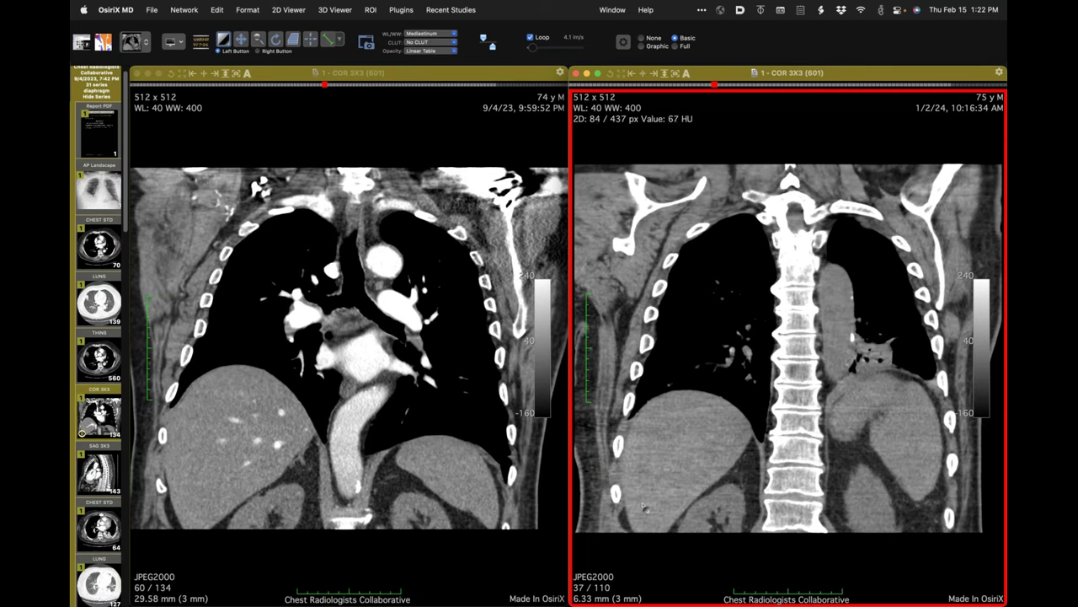
{"action": "scroll", "coordinate": [645, 505], "scroll_direction": "up", "scroll_amount": 2}
{"action": "scroll", "coordinate": [645, 505], "scroll_direction": "down", "scroll_amount": 3}
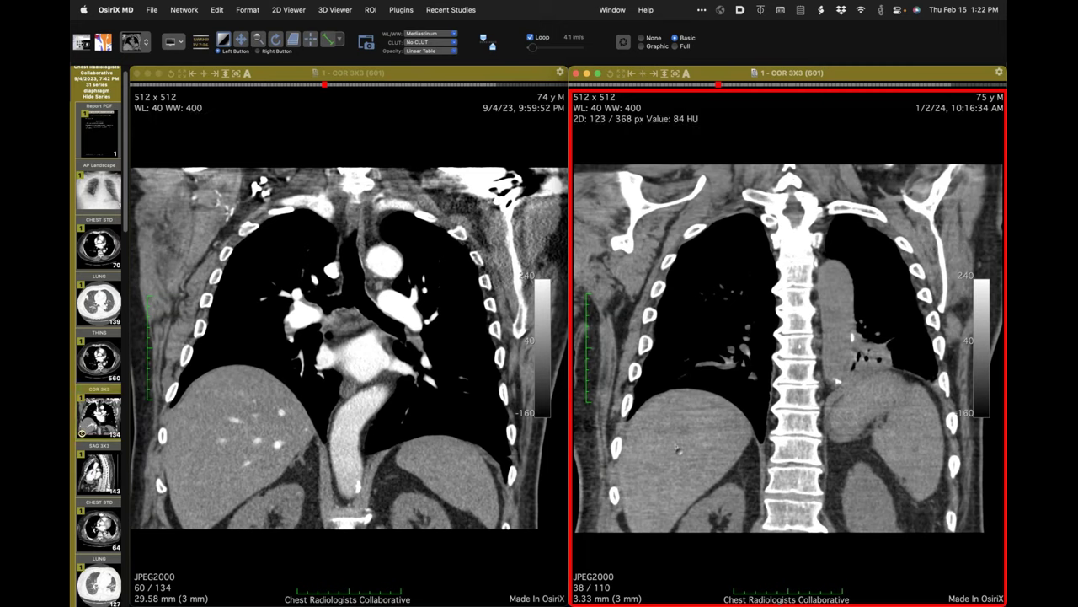
Step: Refine the follow-up slice match, then return to the Documents DB browser
{"action": "scroll", "coordinate": [678, 449], "scroll_direction": "up", "scroll_amount": 1}
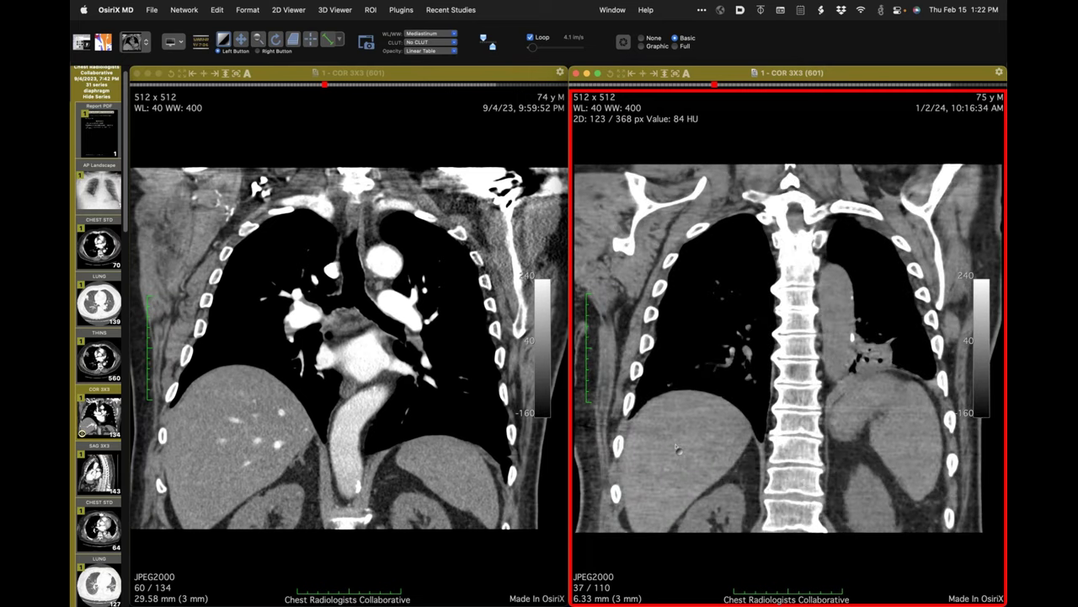
{"action": "scroll", "coordinate": [447, 466], "scroll_direction": "up", "scroll_amount": 1}
{"action": "scroll", "coordinate": [447, 466], "scroll_direction": "down", "scroll_amount": 1}
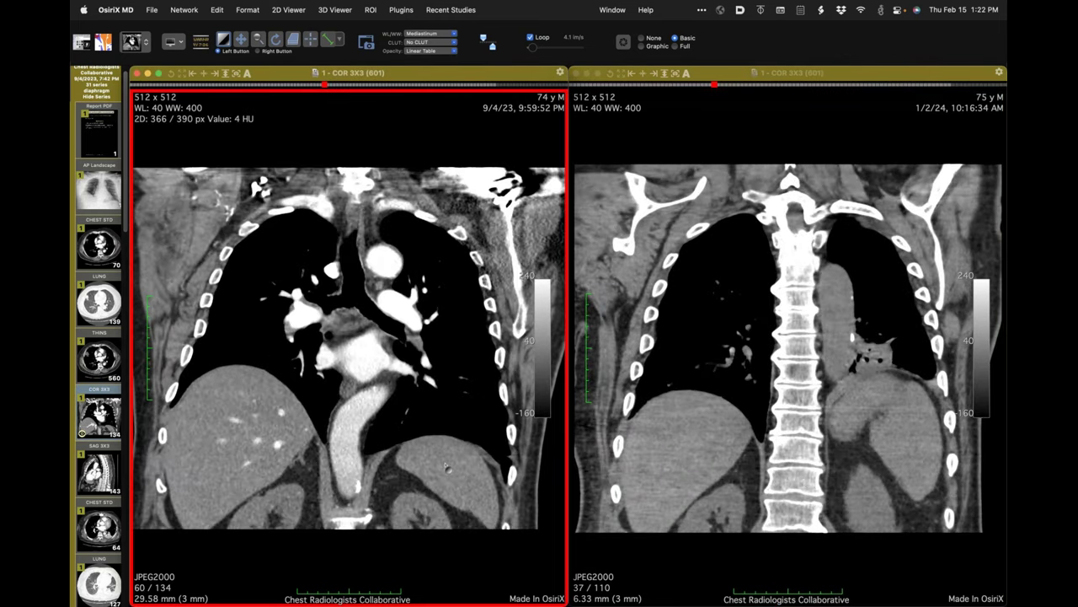
{"action": "scroll", "coordinate": [750, 474], "scroll_direction": "up", "scroll_amount": 4}
{"action": "scroll", "coordinate": [750, 474], "scroll_direction": "down", "scroll_amount": 1}
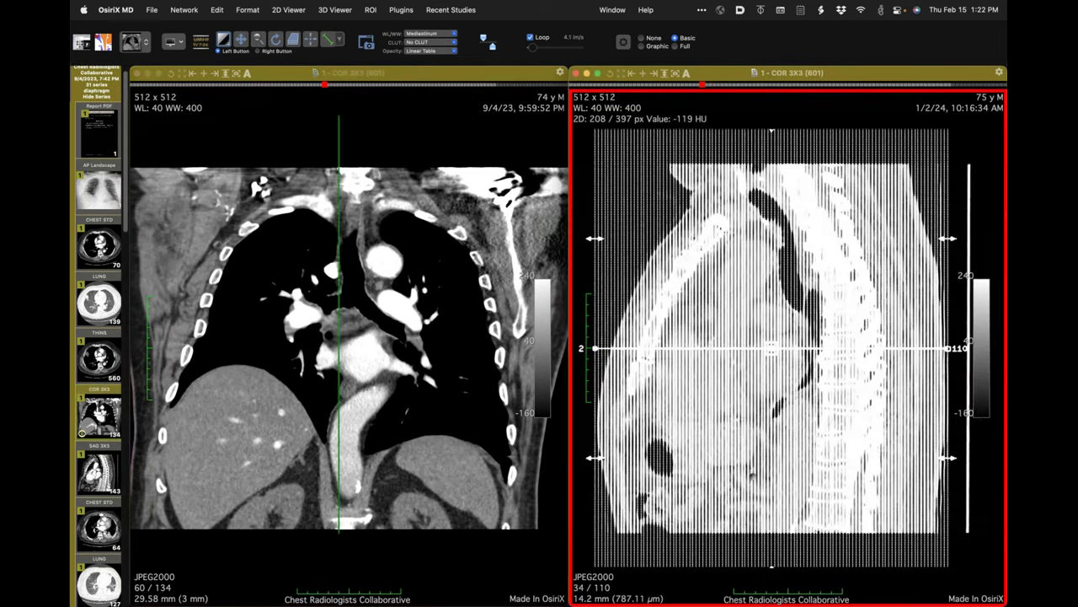
{"action": "scroll", "coordinate": [682, 460], "scroll_direction": "down", "scroll_amount": 5}
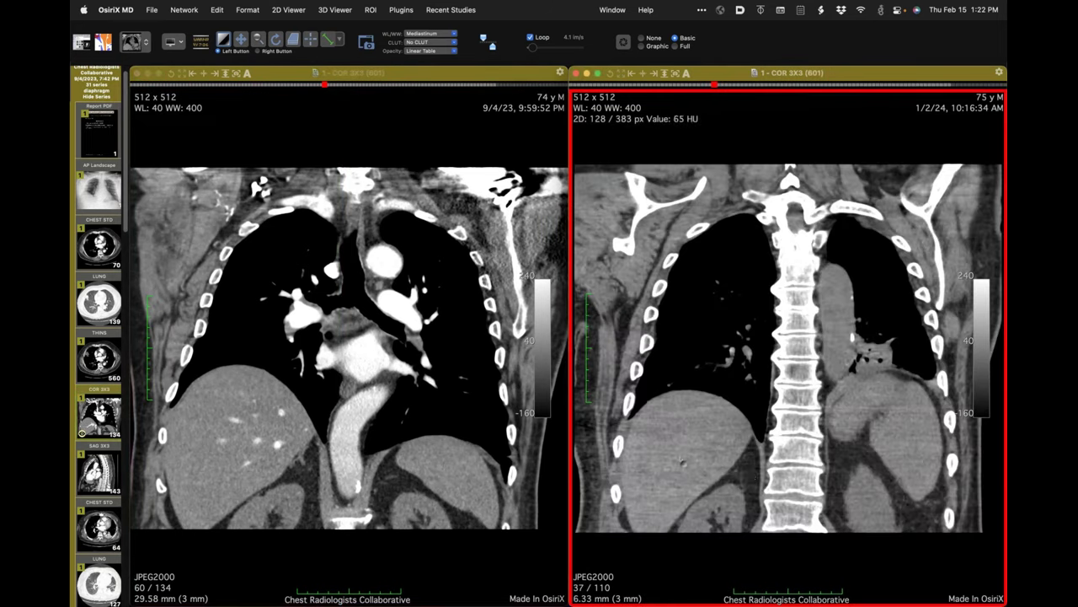
{"action": "scroll", "coordinate": [682, 460], "scroll_direction": "down", "scroll_amount": 1}
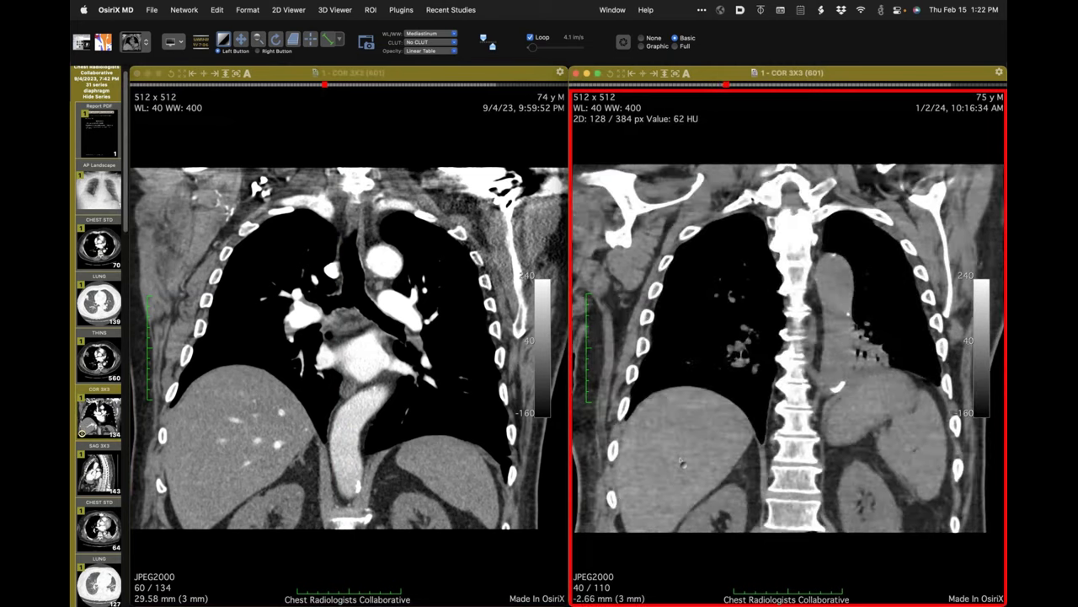
{"action": "scroll", "coordinate": [682, 460], "scroll_direction": "up", "scroll_amount": 1}
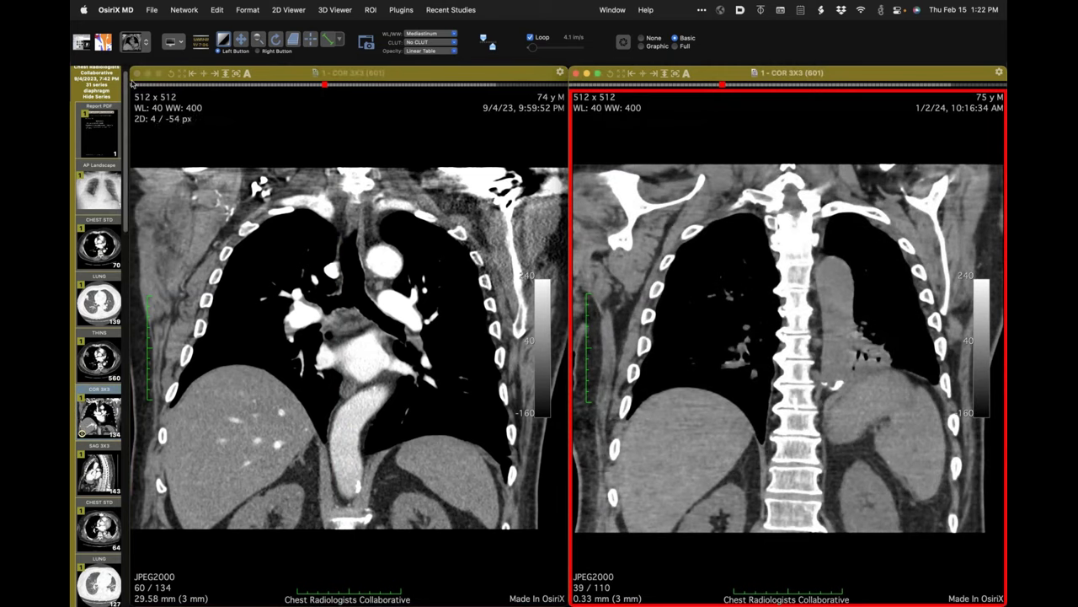
{"action": "left_click", "coordinate": [82, 43]}
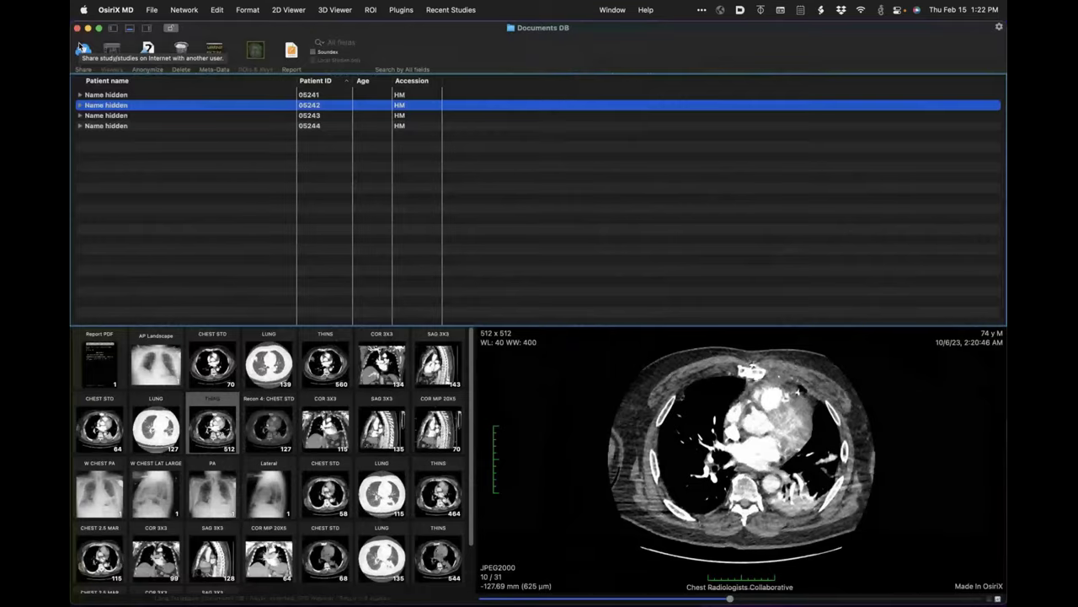
Step: Select the third case and open its 8/27/23 LUNG W axial CT in the 2D viewer
{"action": "left_click", "coordinate": [141, 115]}
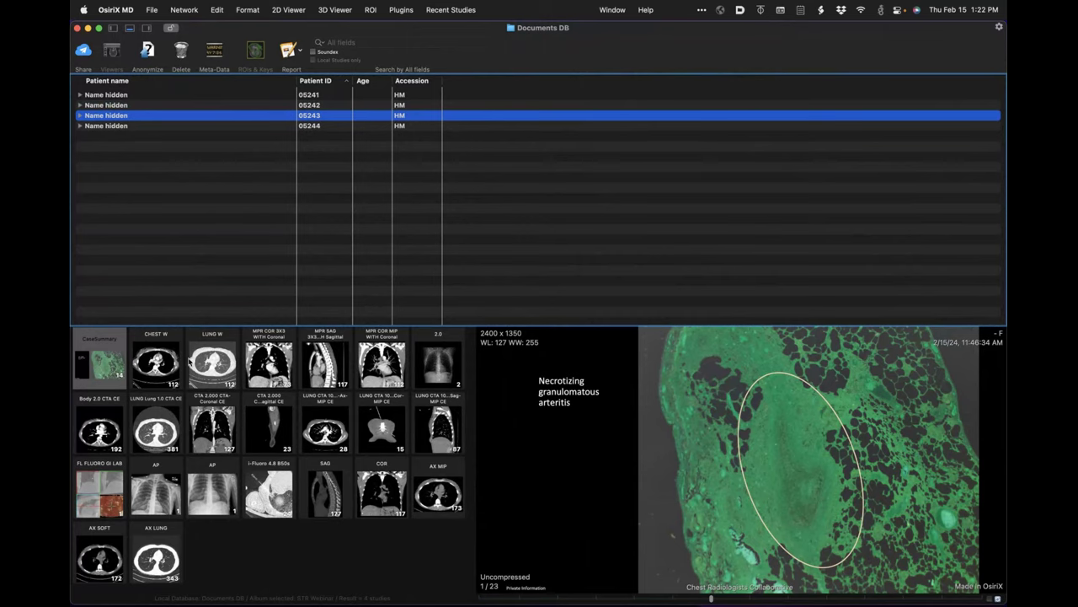
{"action": "double_click", "coordinate": [208, 364]}
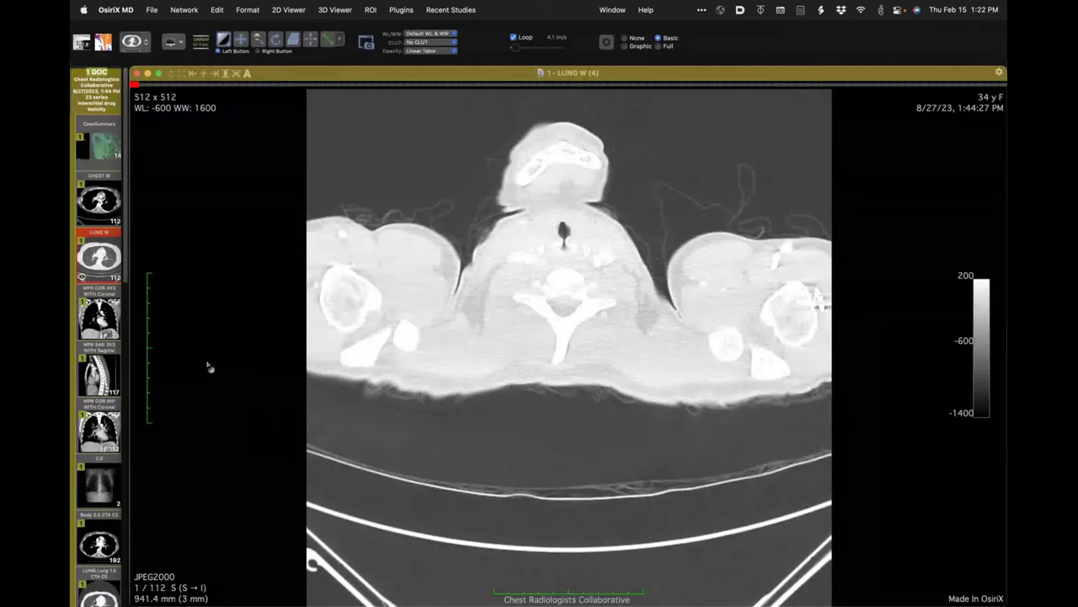
Step: Scroll back and forth through the prior LUNG W slices
{"action": "scroll", "coordinate": [442, 302], "scroll_direction": "down", "scroll_amount": 15}
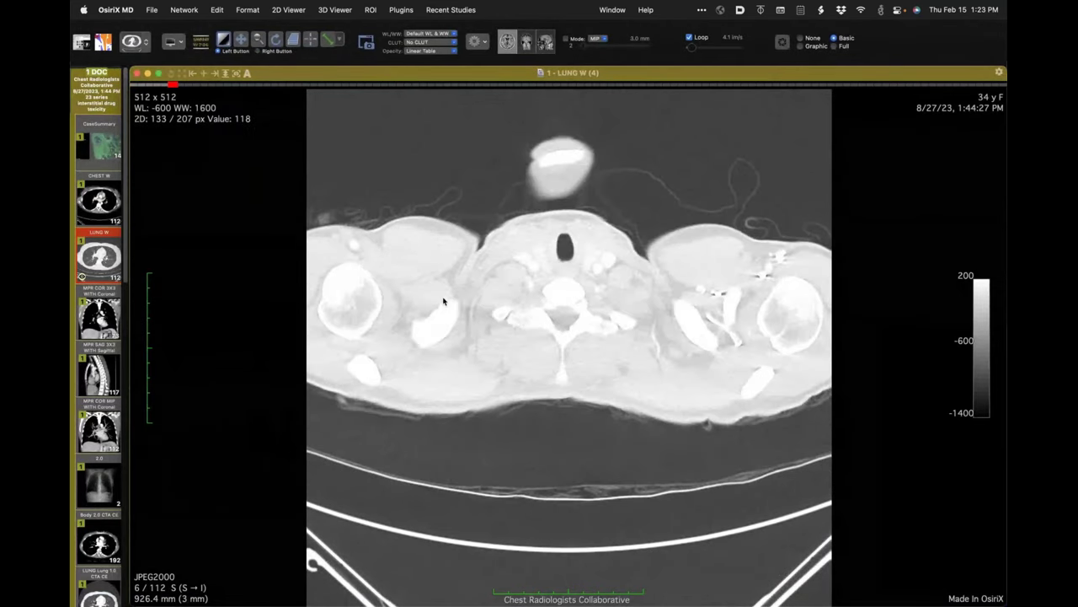
{"action": "scroll", "coordinate": [442, 302], "scroll_direction": "down", "scroll_amount": 8}
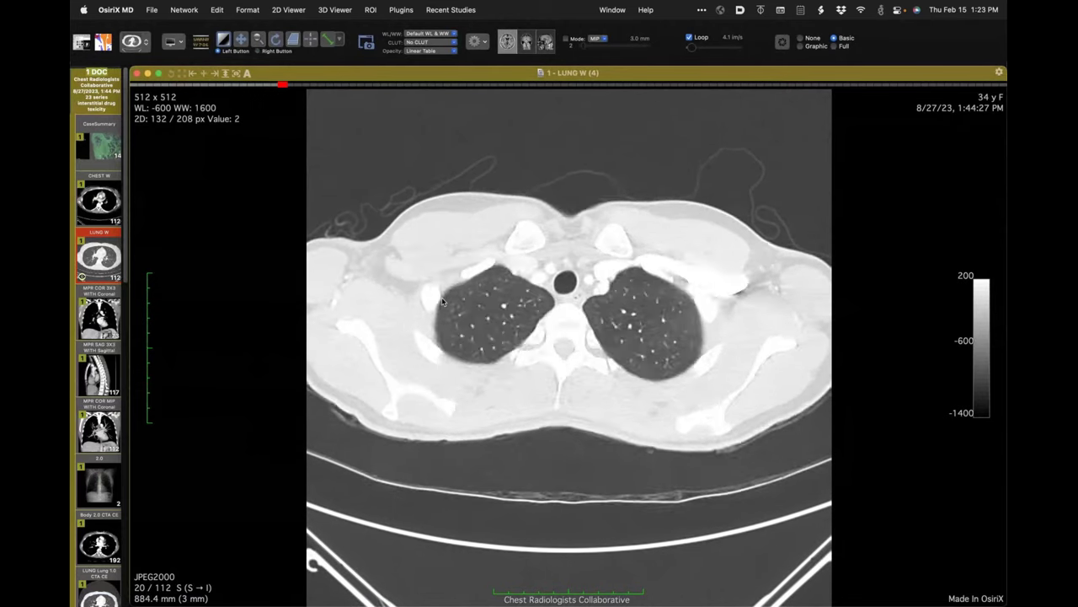
{"action": "scroll", "coordinate": [442, 301], "scroll_direction": "down", "scroll_amount": 20}
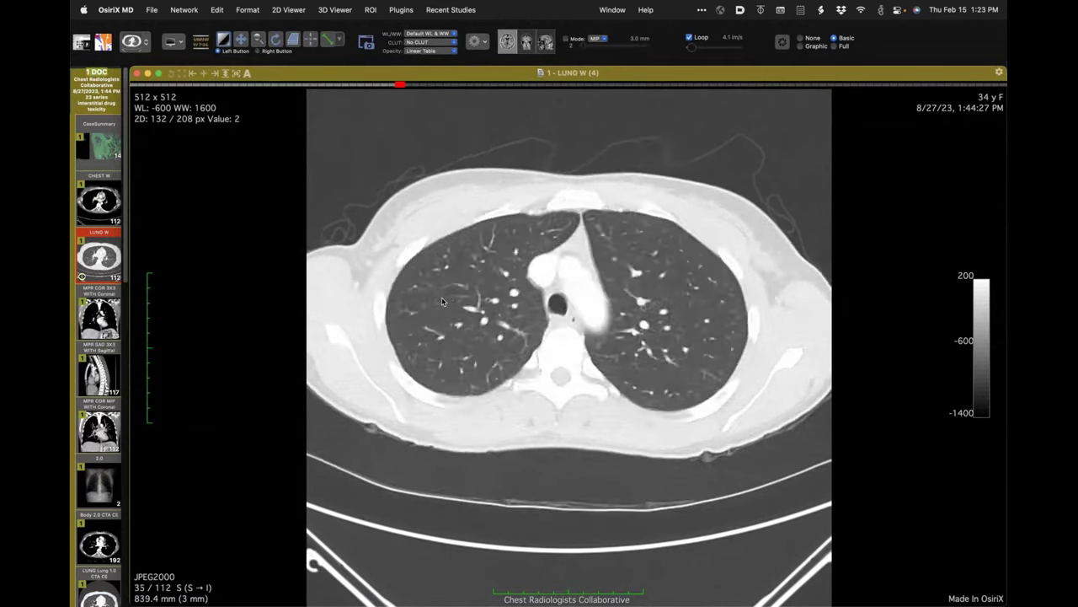
{"action": "scroll", "coordinate": [441, 301], "scroll_direction": "down", "scroll_amount": 20}
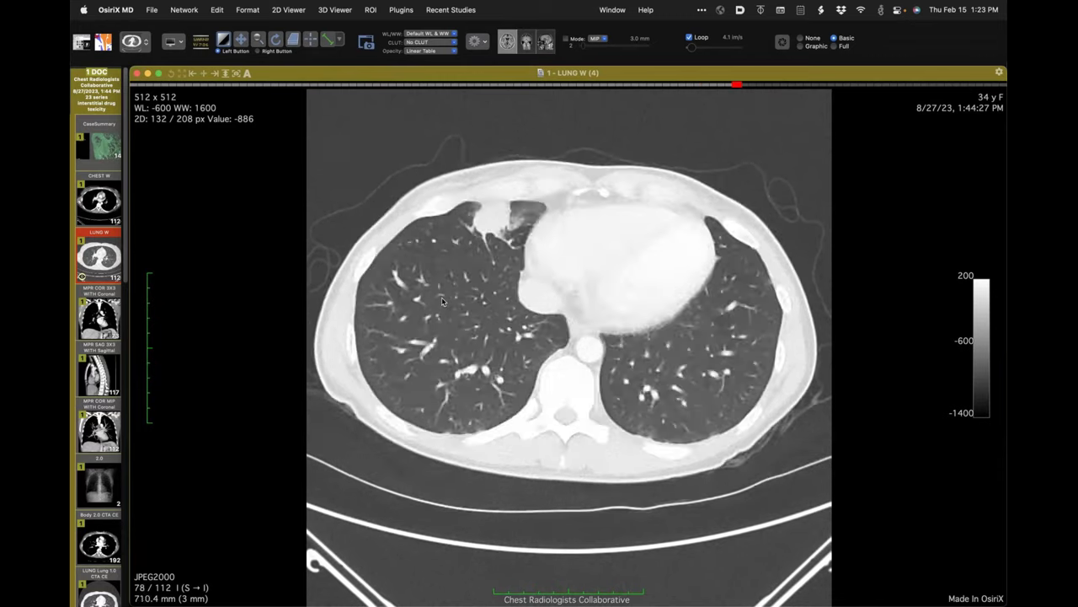
{"action": "scroll", "coordinate": [442, 301], "scroll_direction": "up", "scroll_amount": 8}
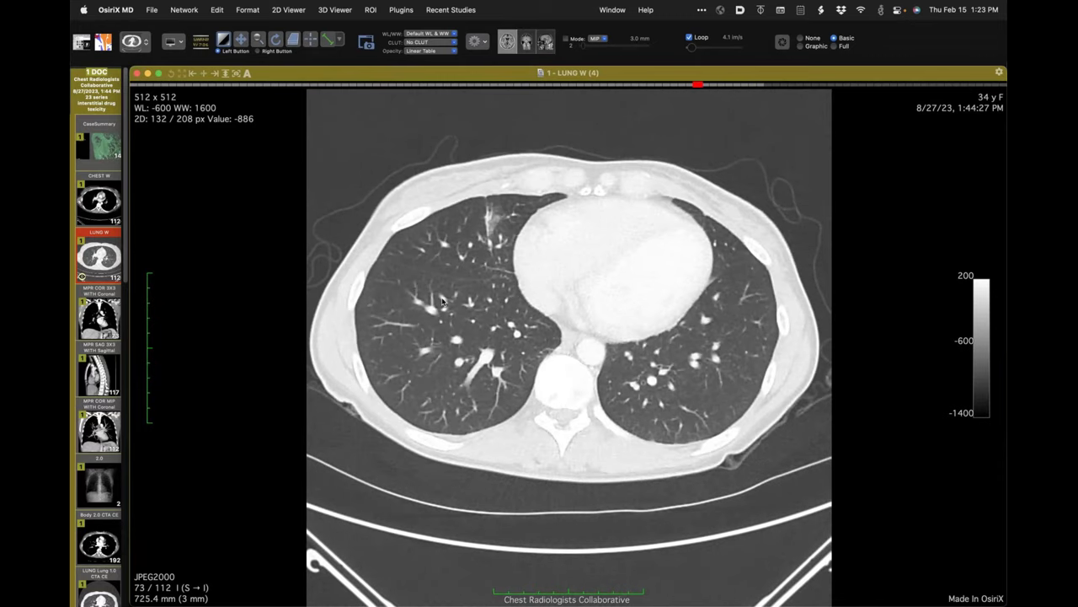
{"action": "scroll", "coordinate": [441, 300], "scroll_direction": "up", "scroll_amount": 2}
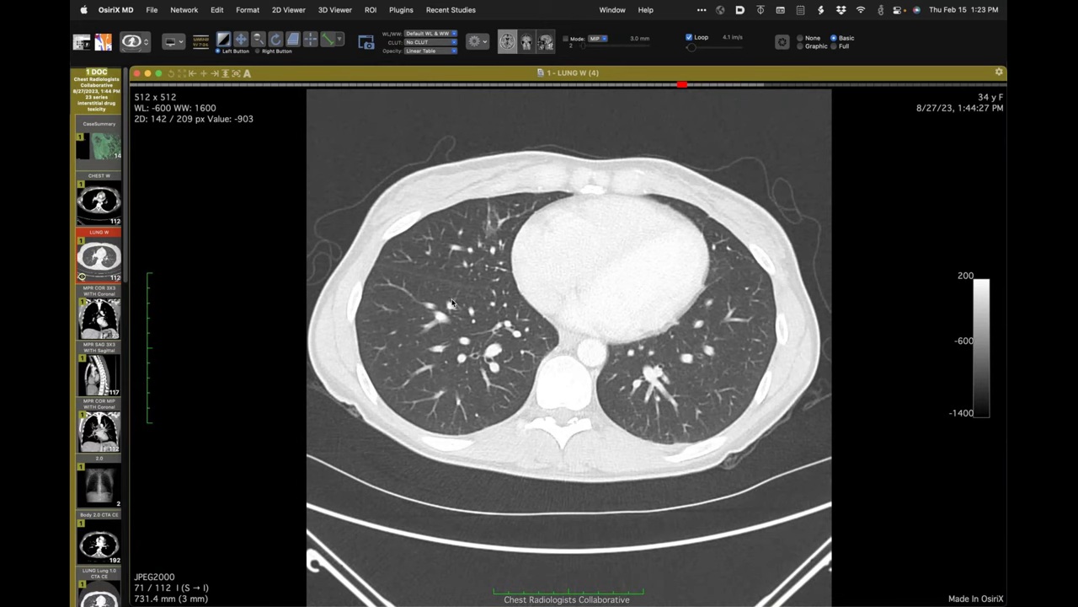
{"action": "scroll", "coordinate": [450, 303], "scroll_direction": "up", "scroll_amount": 5}
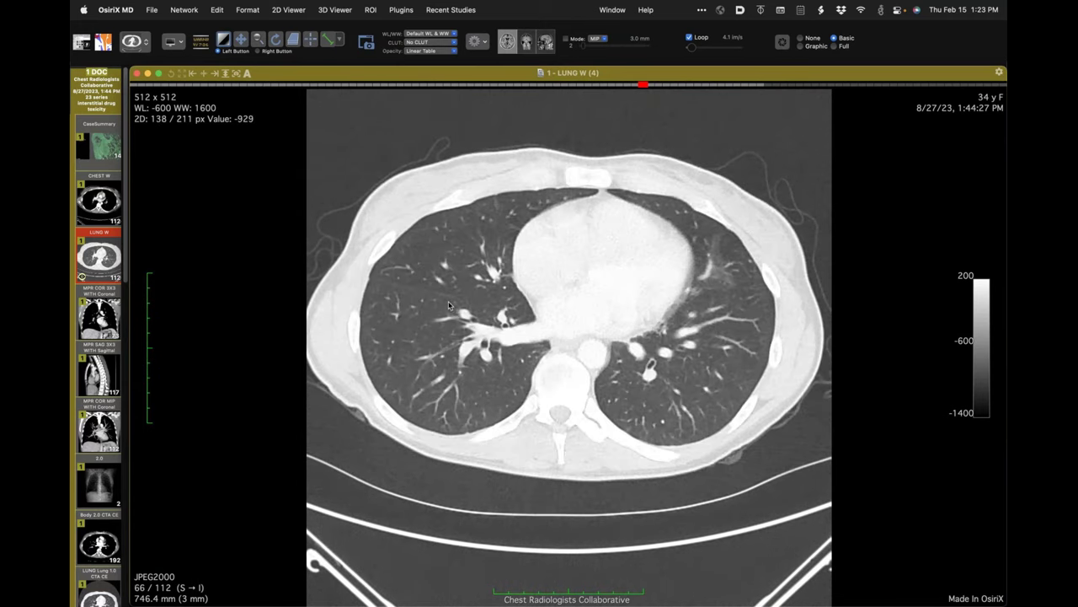
{"action": "scroll", "coordinate": [450, 306], "scroll_direction": "down", "scroll_amount": 18}
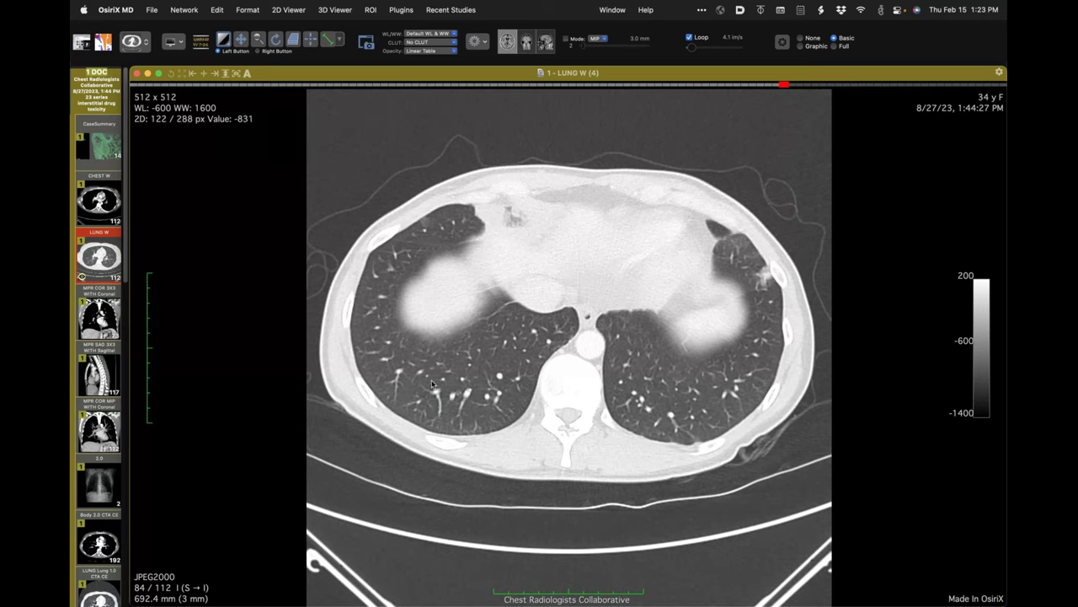
{"action": "scroll", "coordinate": [436, 363], "scroll_direction": "down", "scroll_amount": 2}
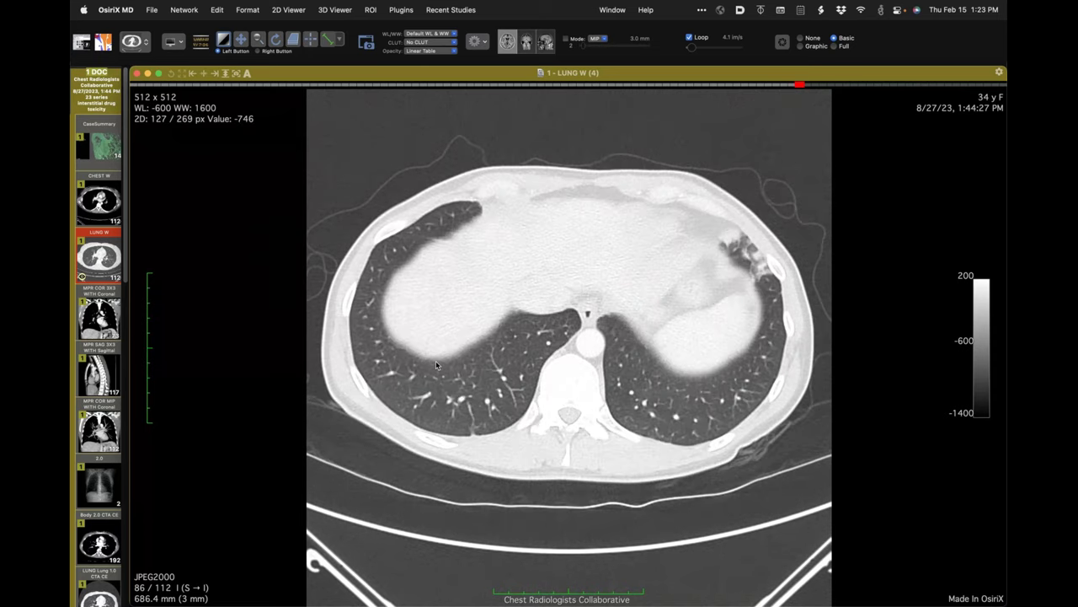
{"action": "scroll", "coordinate": [436, 360], "scroll_direction": "up", "scroll_amount": 2}
{"action": "scroll", "coordinate": [435, 362], "scroll_direction": "down", "scroll_amount": 17}
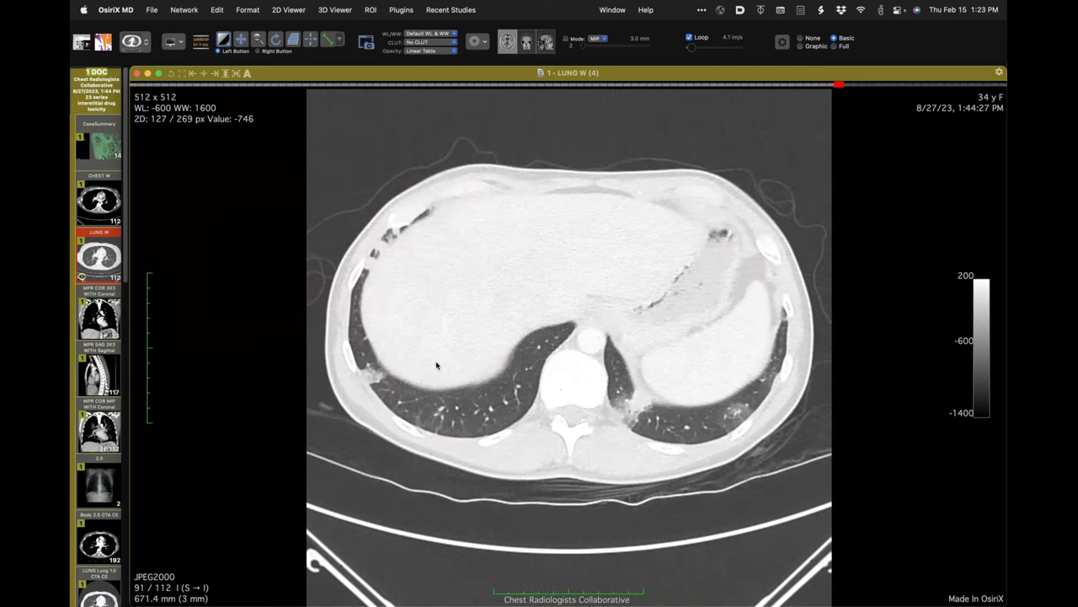
{"action": "scroll", "coordinate": [436, 368], "scroll_direction": "up", "scroll_amount": 5}
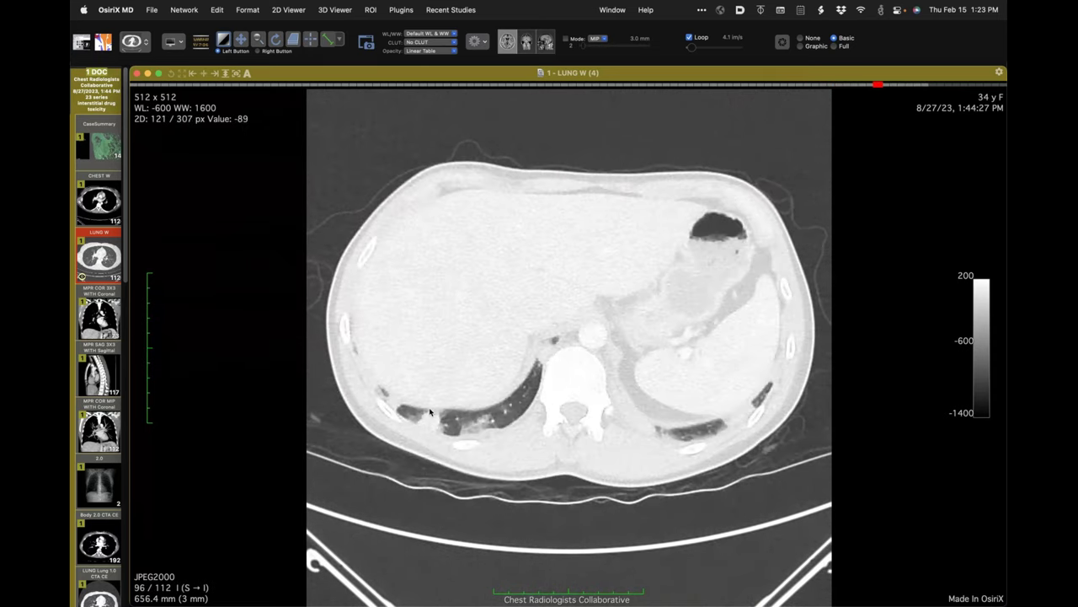
{"action": "scroll", "coordinate": [416, 488], "scroll_direction": "up", "scroll_amount": 1}
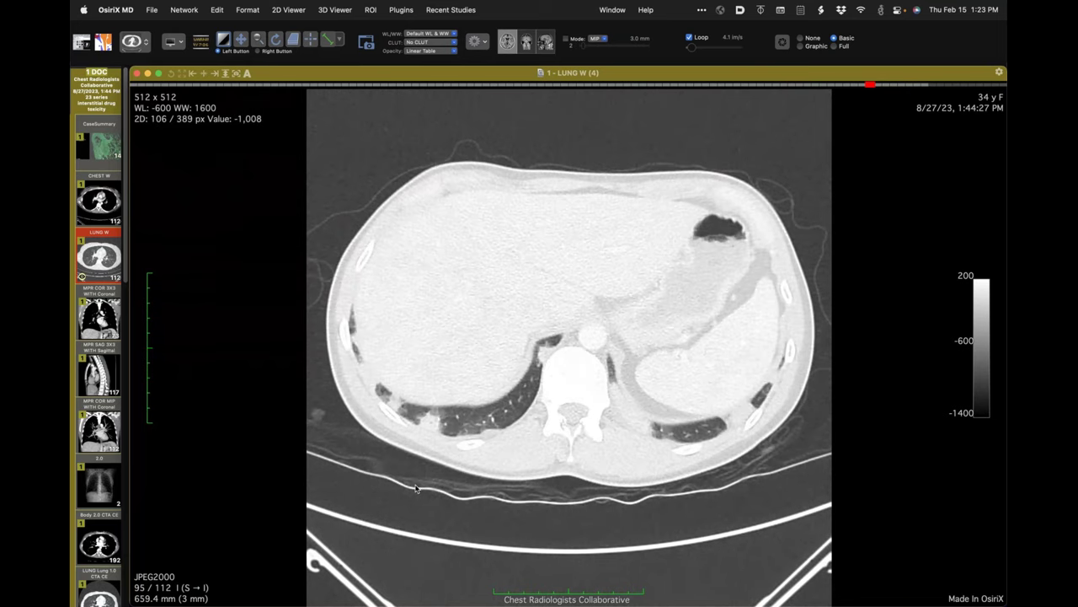
{"action": "scroll", "coordinate": [415, 488], "scroll_direction": "up", "scroll_amount": 1}
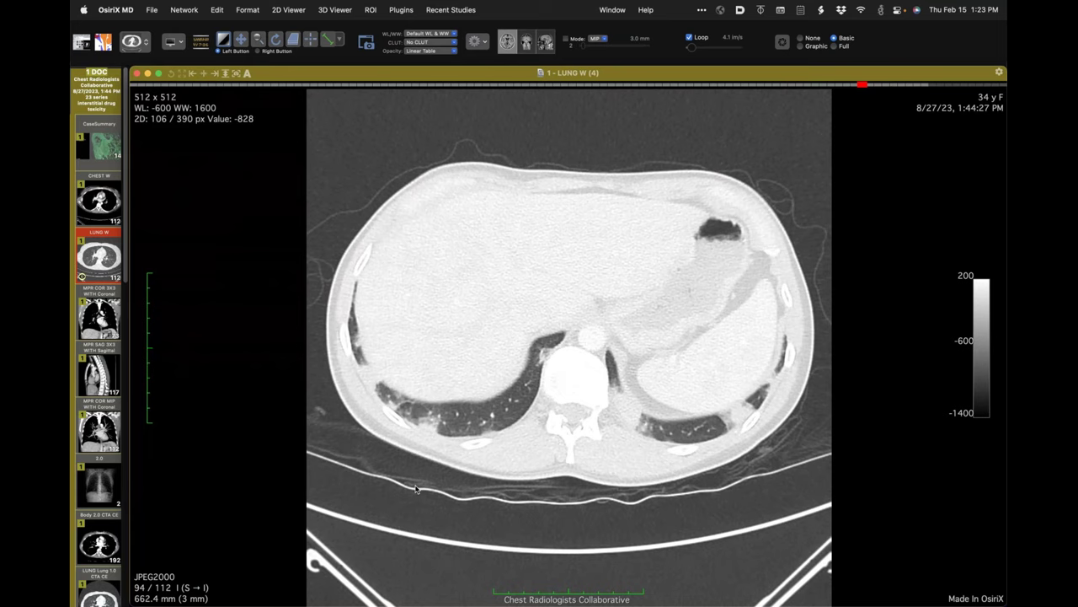
{"action": "scroll", "coordinate": [415, 488], "scroll_direction": "up", "scroll_amount": 1}
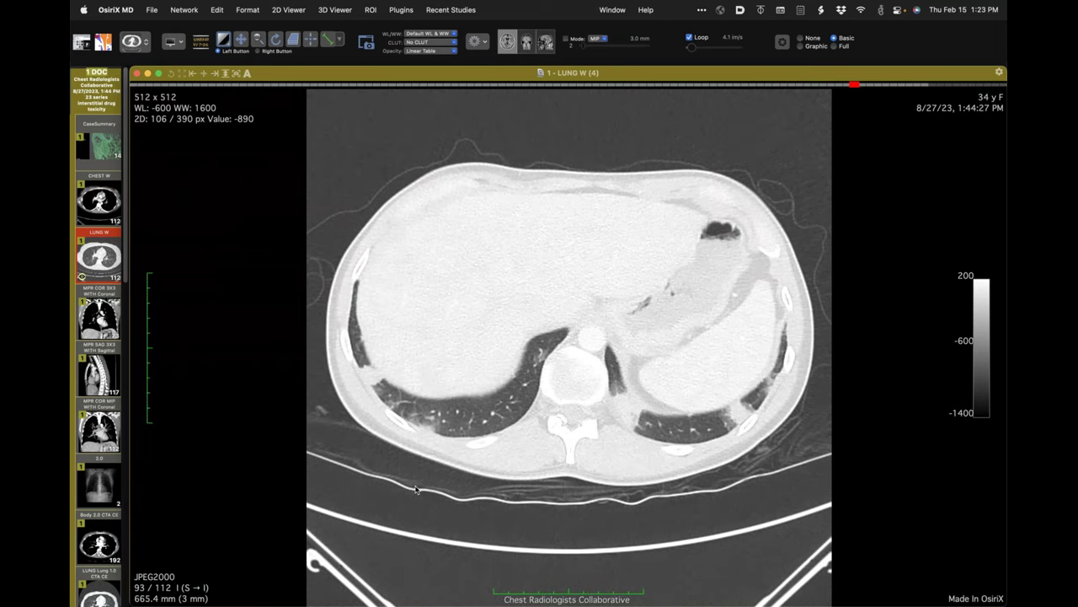
{"action": "scroll", "coordinate": [415, 489], "scroll_direction": "up", "scroll_amount": 3}
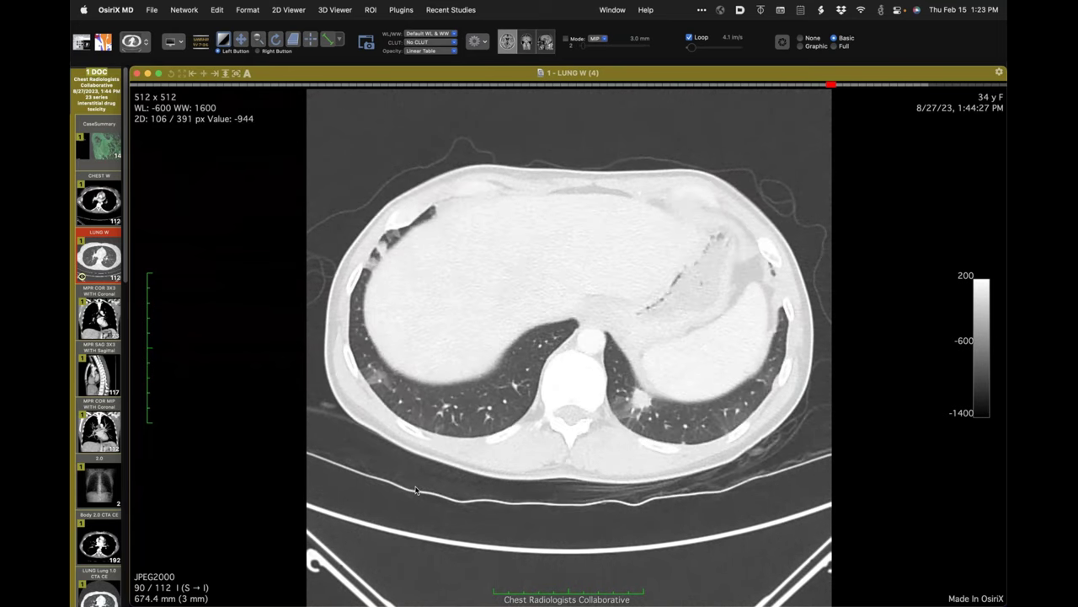
{"action": "scroll", "coordinate": [416, 489], "scroll_direction": "up", "scroll_amount": 10}
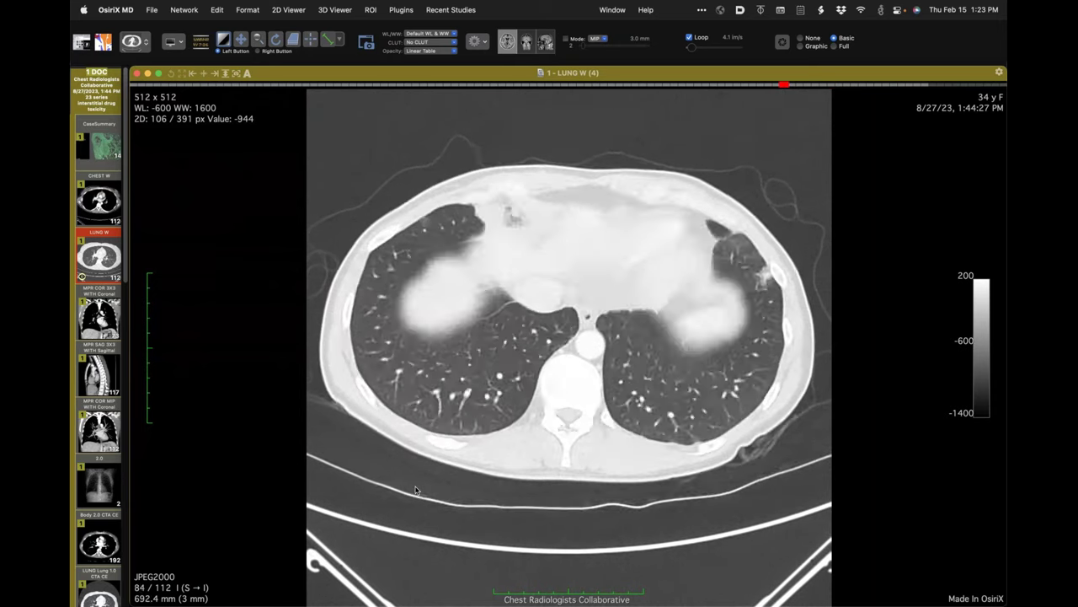
{"action": "scroll", "coordinate": [415, 490], "scroll_direction": "up", "scroll_amount": 3}
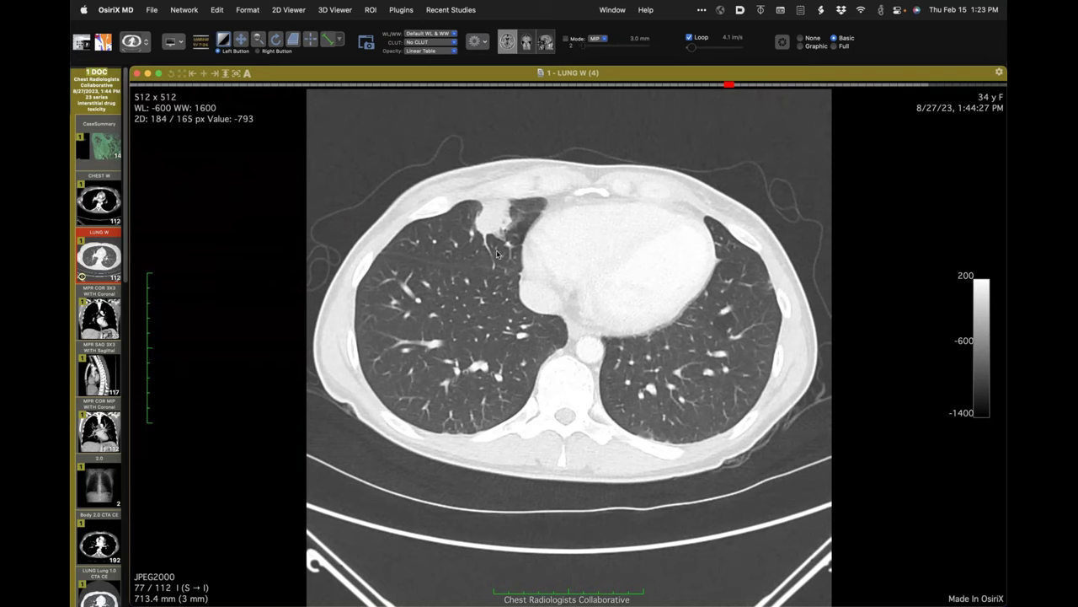
{"action": "scroll", "coordinate": [511, 211], "scroll_direction": "down", "scroll_amount": 1}
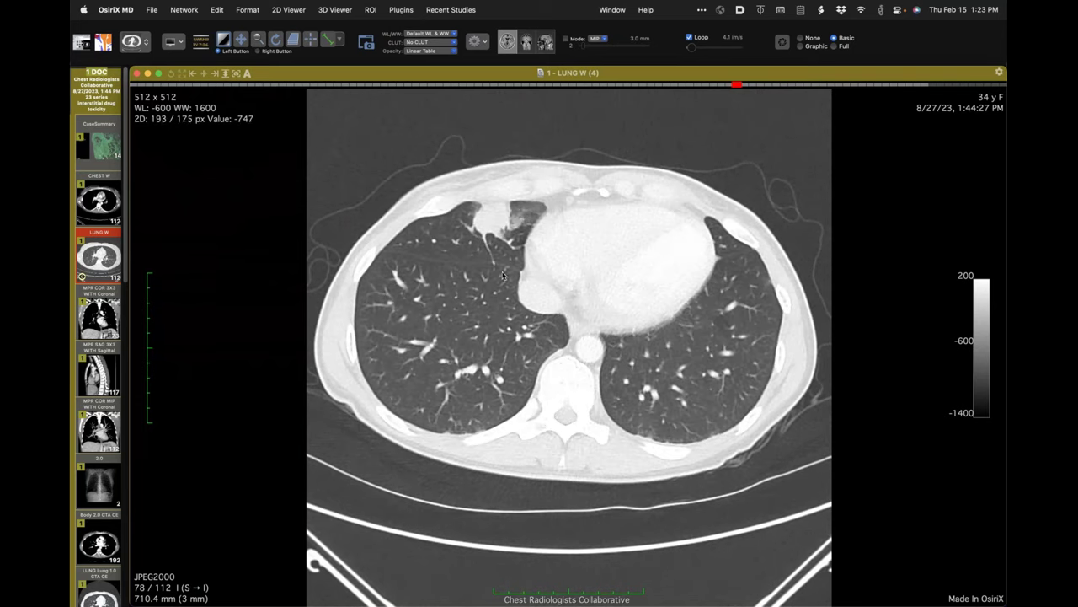
{"action": "scroll", "coordinate": [487, 327], "scroll_direction": "down", "scroll_amount": 1}
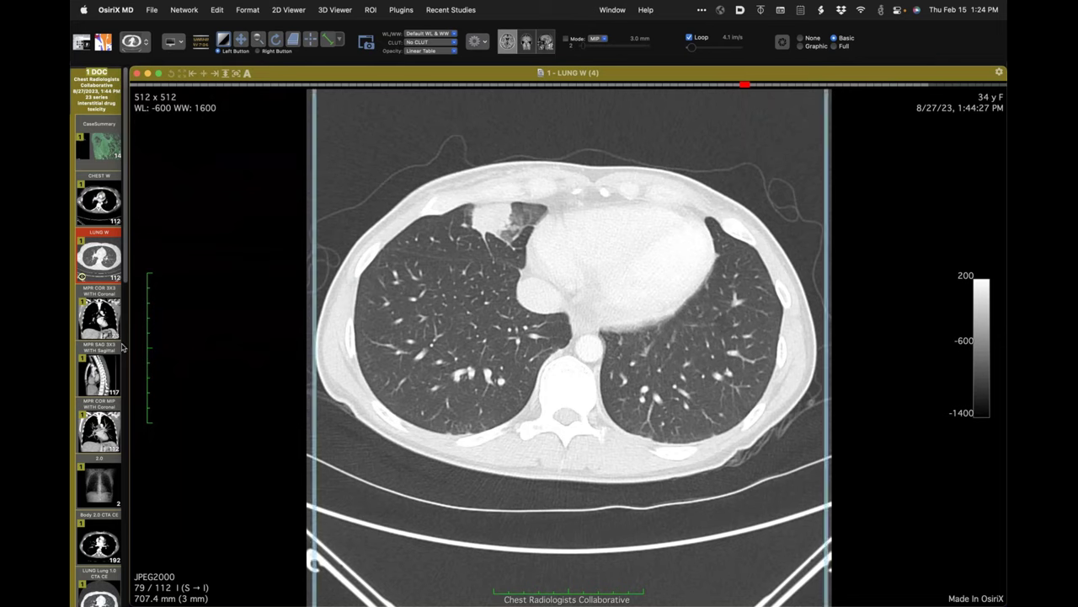
Step: Find the 1/9/24 AX LUNG series and open it in a second tile beside LUNG W
{"action": "mouse_move", "coordinate": [70, 331]}
{"action": "scroll", "coordinate": [70, 331], "scroll_direction": "down", "scroll_amount": 1}
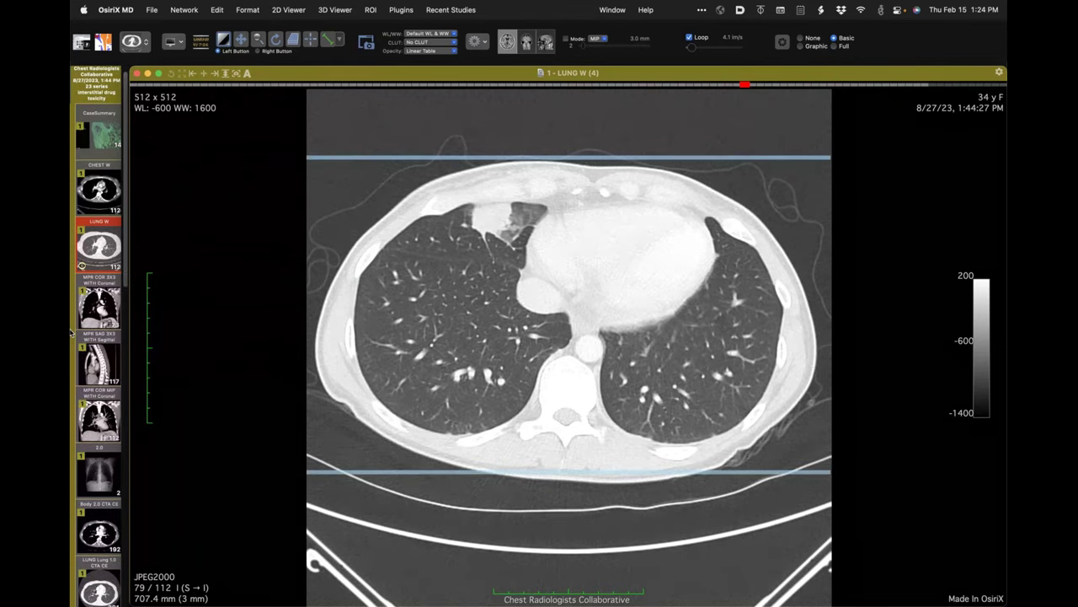
{"action": "scroll", "coordinate": [71, 333], "scroll_direction": "down", "scroll_amount": 3}
{"action": "scroll", "coordinate": [71, 333], "scroll_direction": "down", "scroll_amount": 3}
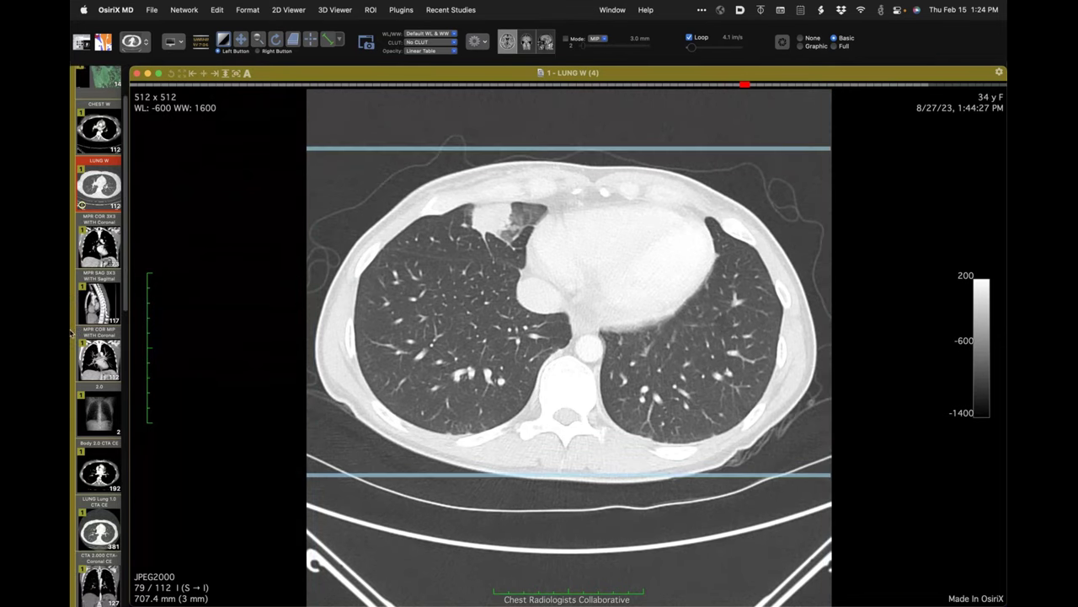
{"action": "scroll", "coordinate": [71, 334], "scroll_direction": "down", "scroll_amount": 7}
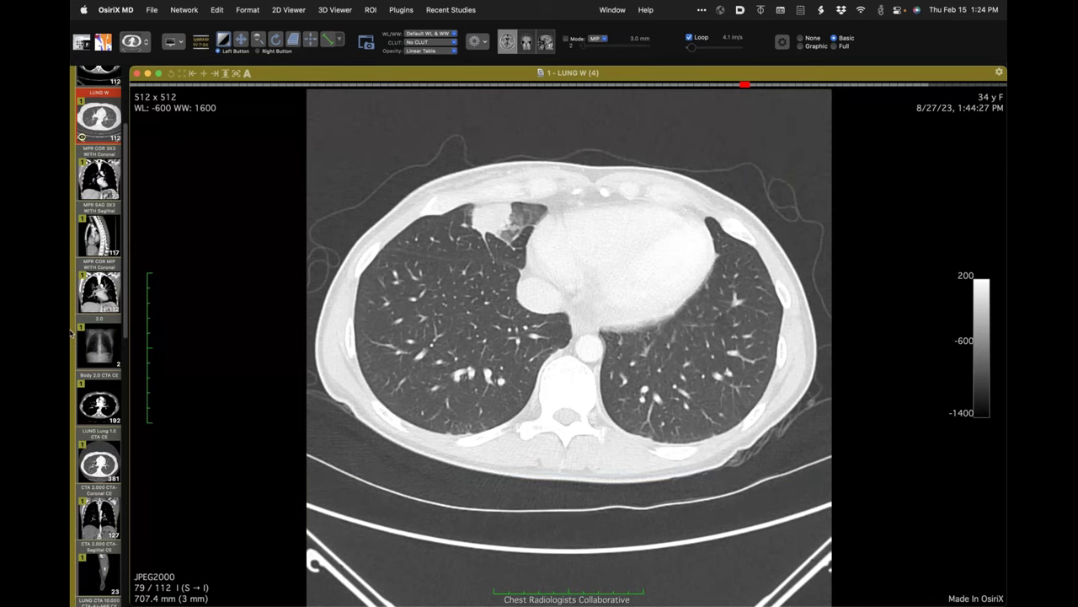
{"action": "scroll", "coordinate": [71, 333], "scroll_direction": "down", "scroll_amount": 15}
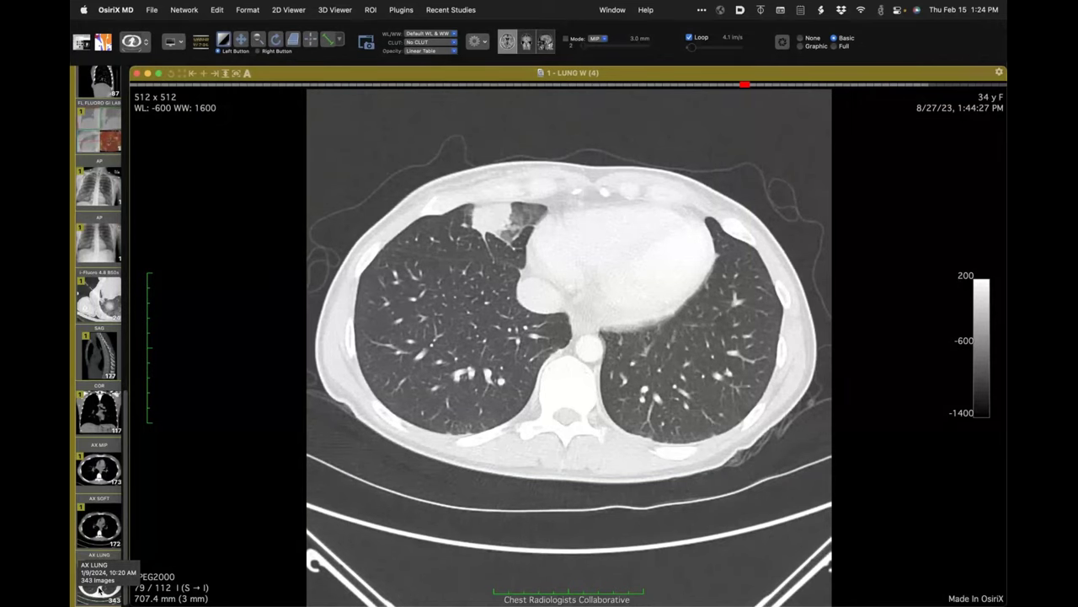
{"action": "left_click_drag", "start_coordinate": [100, 590], "coordinate": [747, 289]}
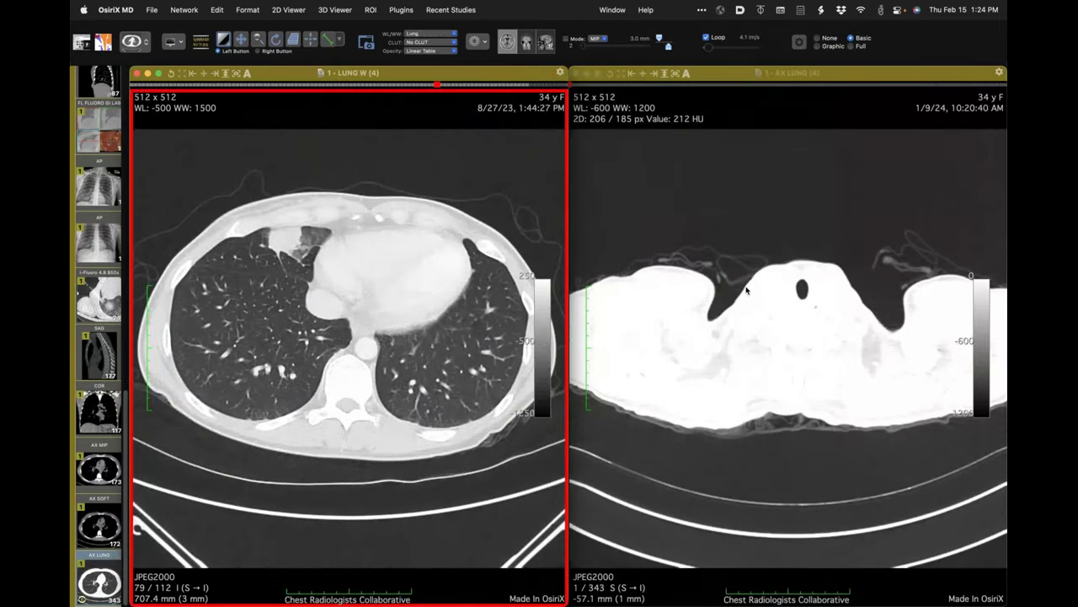
Step: Apply the Lung preset (WL -500 / WW 1500) to the follow-up AX LUNG tile
{"action": "left_click", "coordinate": [747, 291]}
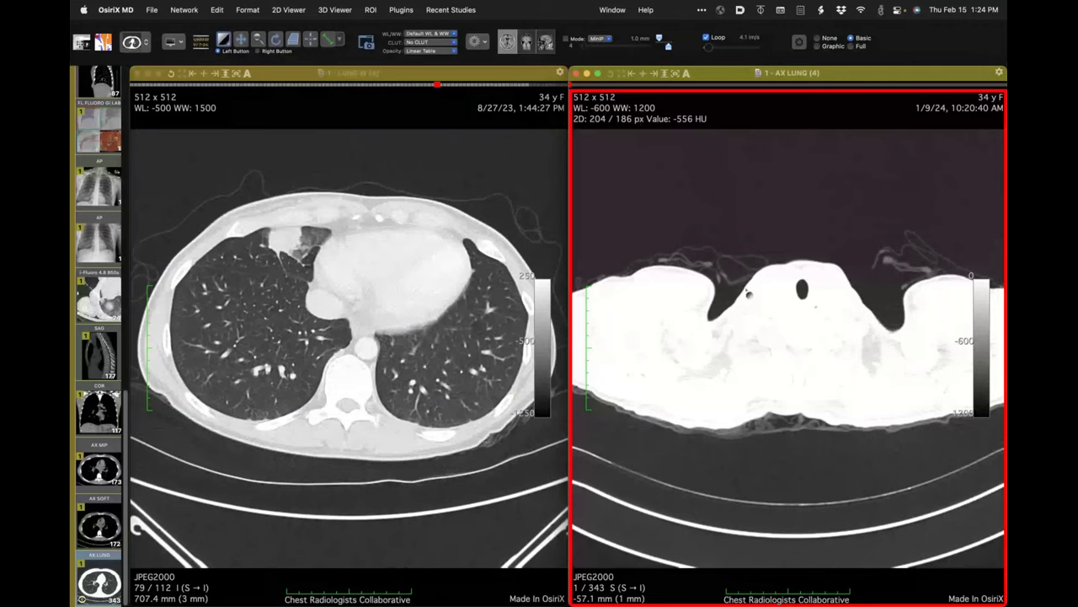
{"action": "key", "text": "7"}
{"action": "scroll", "coordinate": [708, 312], "scroll_direction": "down", "scroll_amount": 11}
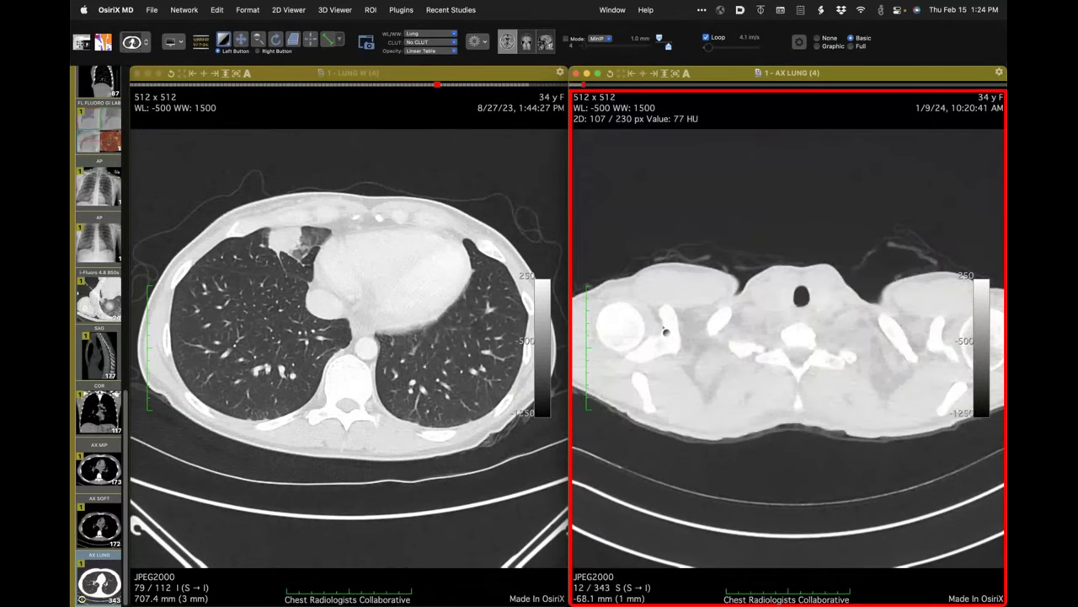
{"action": "scroll", "coordinate": [666, 331], "scroll_direction": "down", "scroll_amount": 2}
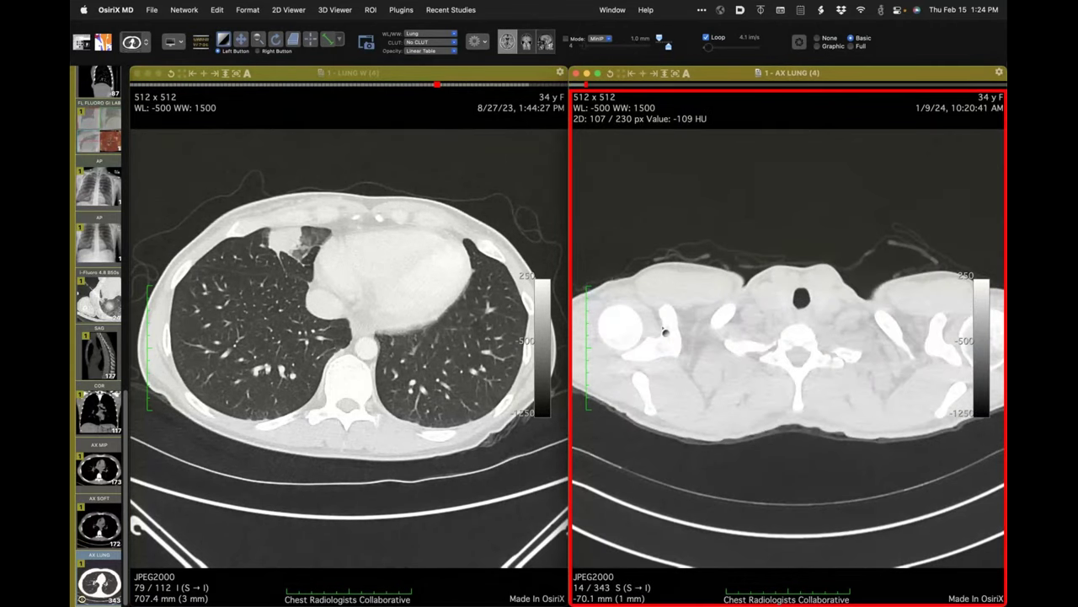
{"action": "scroll", "coordinate": [665, 331], "scroll_direction": "down", "scroll_amount": 20}
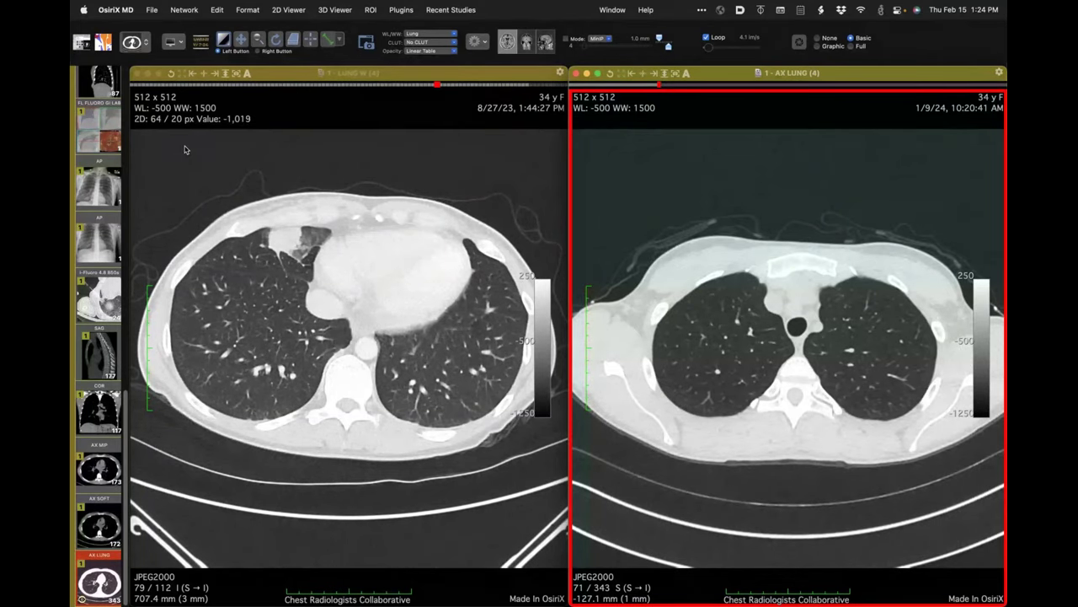
Step: Try the FL FLUORO and i-Fluoro 4.8 B50s series, then restore AX LUNG at slice 233
{"action": "left_click", "coordinate": [103, 130]}
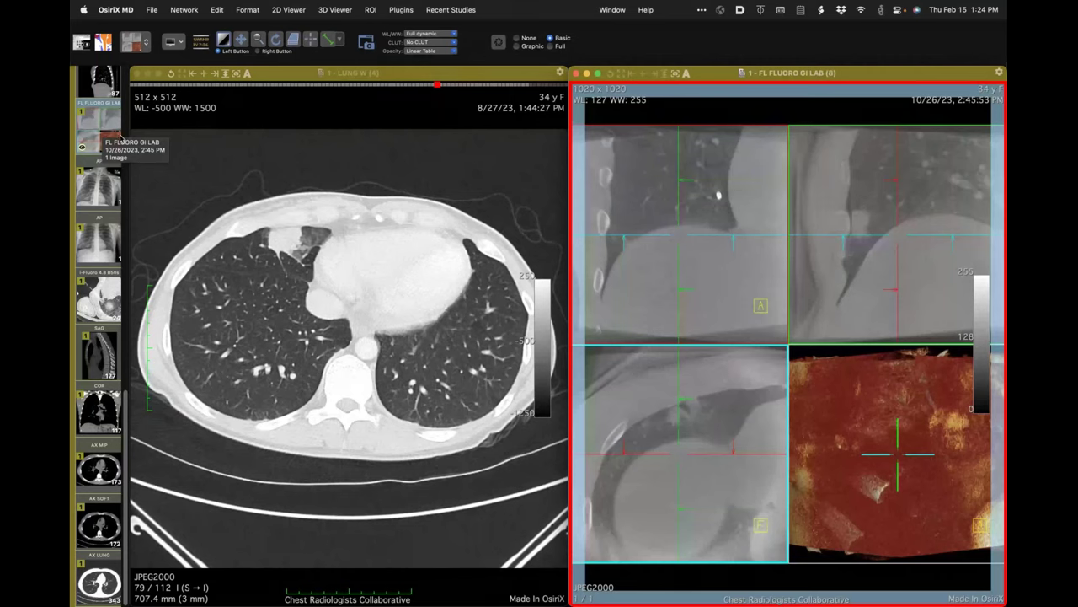
{"action": "left_click_drag", "start_coordinate": [120, 138], "coordinate": [651, 311]}
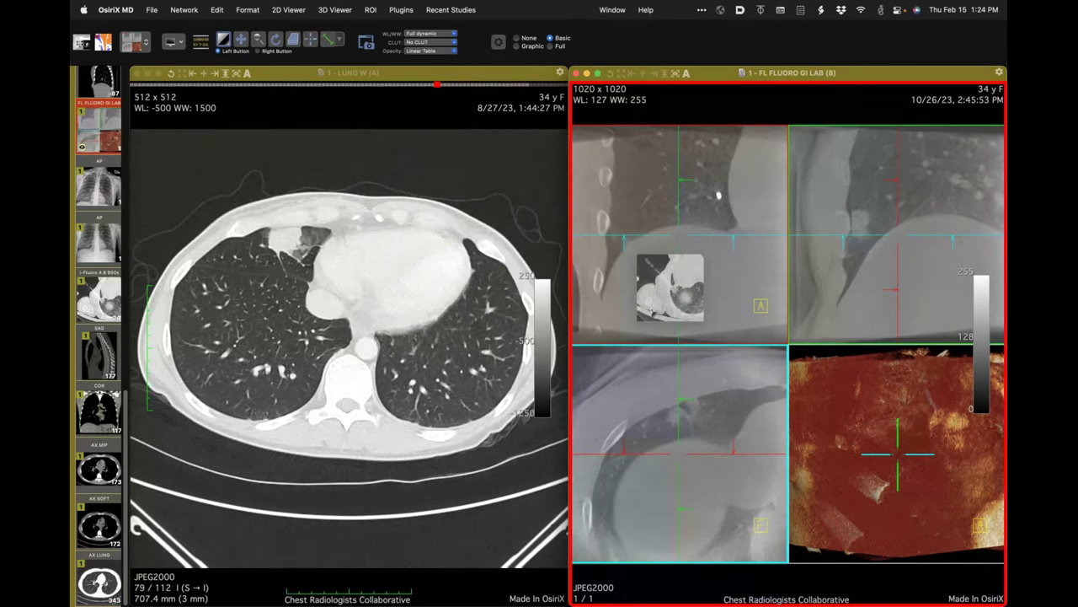
{"action": "left_click_drag", "start_coordinate": [671, 287], "coordinate": [690, 314]}
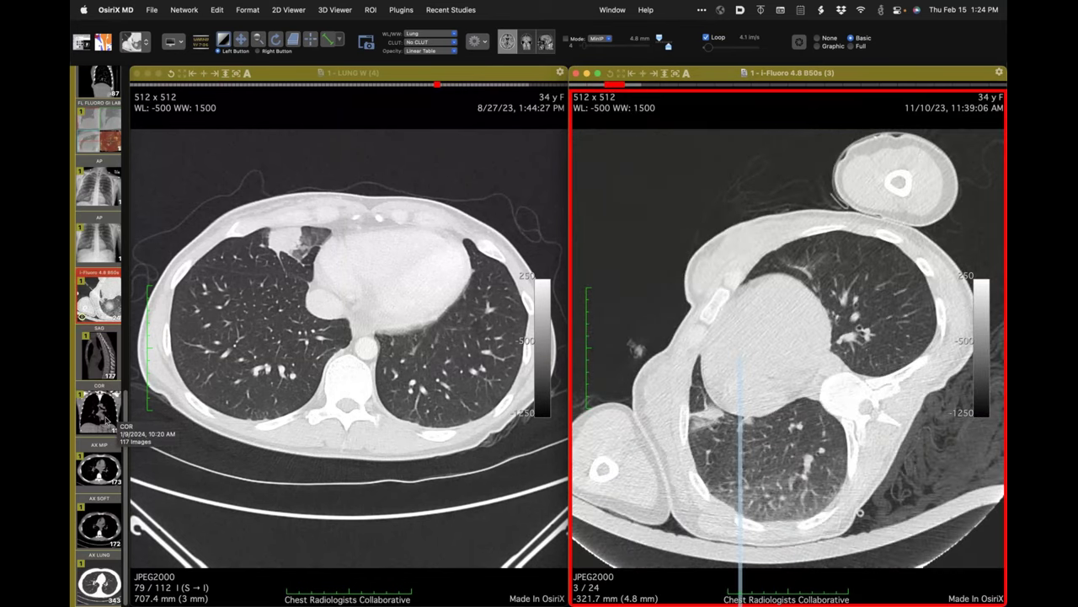
{"action": "left_click_drag", "start_coordinate": [105, 420], "coordinate": [674, 337]}
{"action": "scroll", "coordinate": [699, 341], "scroll_direction": "down", "scroll_amount": 3}
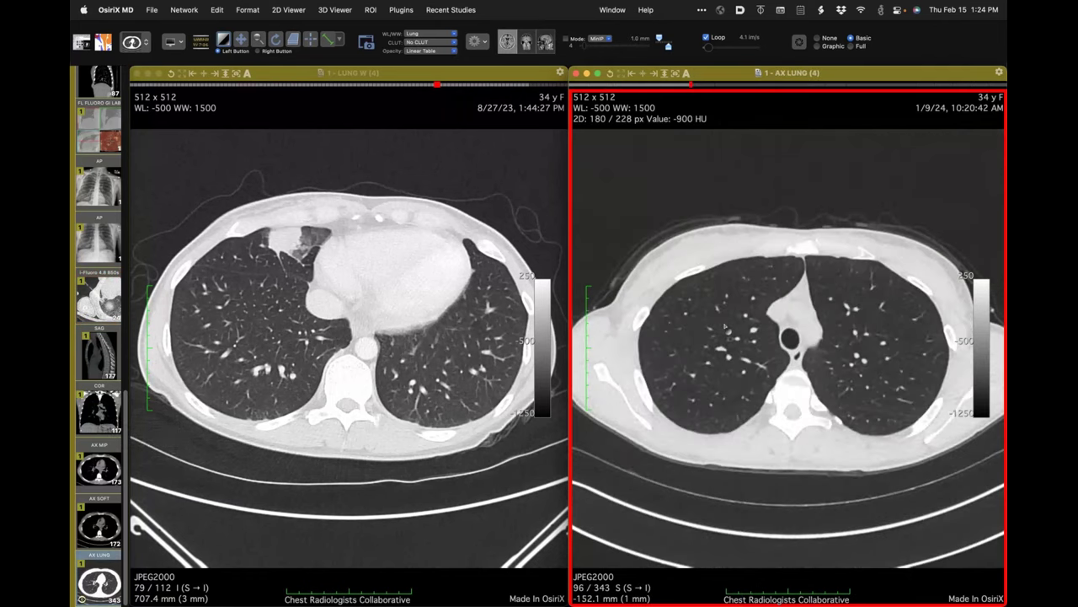
{"action": "scroll", "coordinate": [716, 345], "scroll_direction": "down", "scroll_amount": 20}
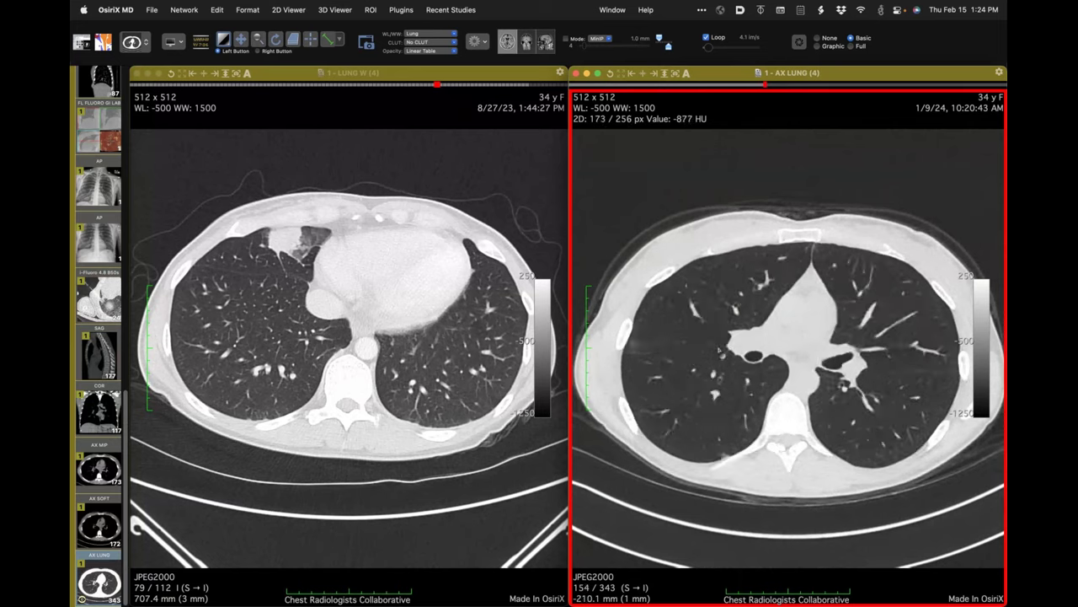
{"action": "scroll", "coordinate": [716, 352], "scroll_direction": "down", "scroll_amount": 9}
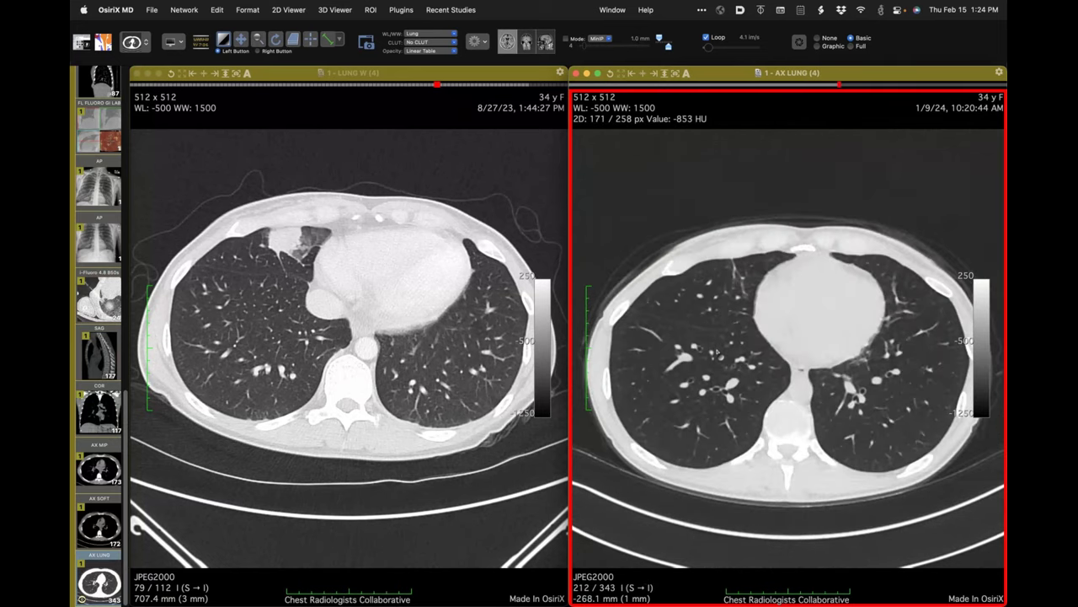
{"action": "scroll", "coordinate": [717, 351], "scroll_direction": "down", "scroll_amount": 5}
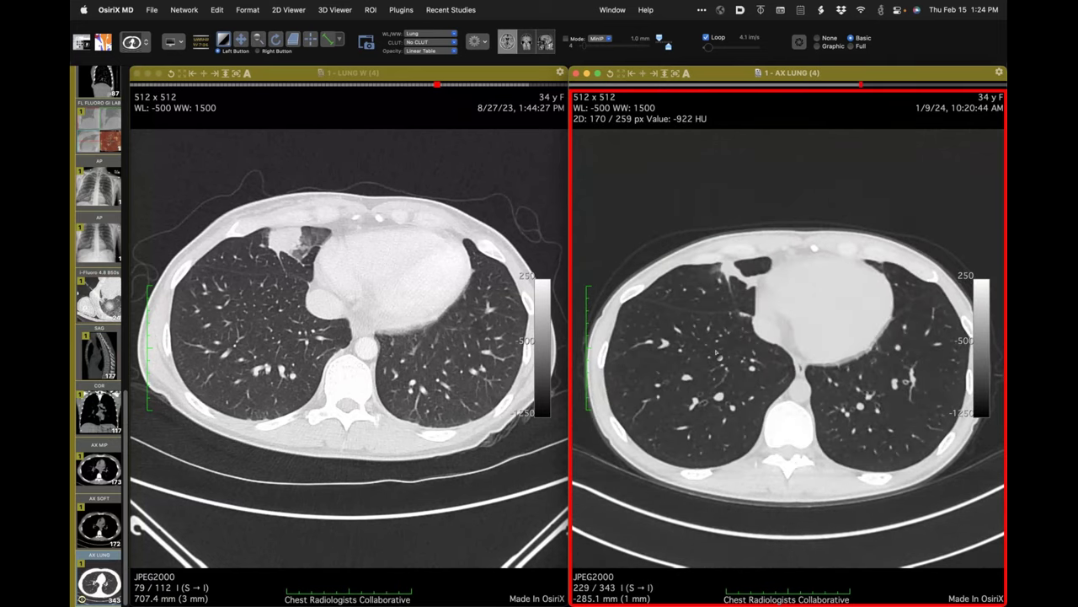
{"action": "left_click", "coordinate": [445, 320]}
Step: Scroll both CTs toward the lower chest, settling AX LUNG at slice 245 of 343
{"action": "scroll", "coordinate": [445, 320], "scroll_direction": "down", "scroll_amount": 1}
{"action": "scroll", "coordinate": [445, 320], "scroll_direction": "down", "scroll_amount": 2}
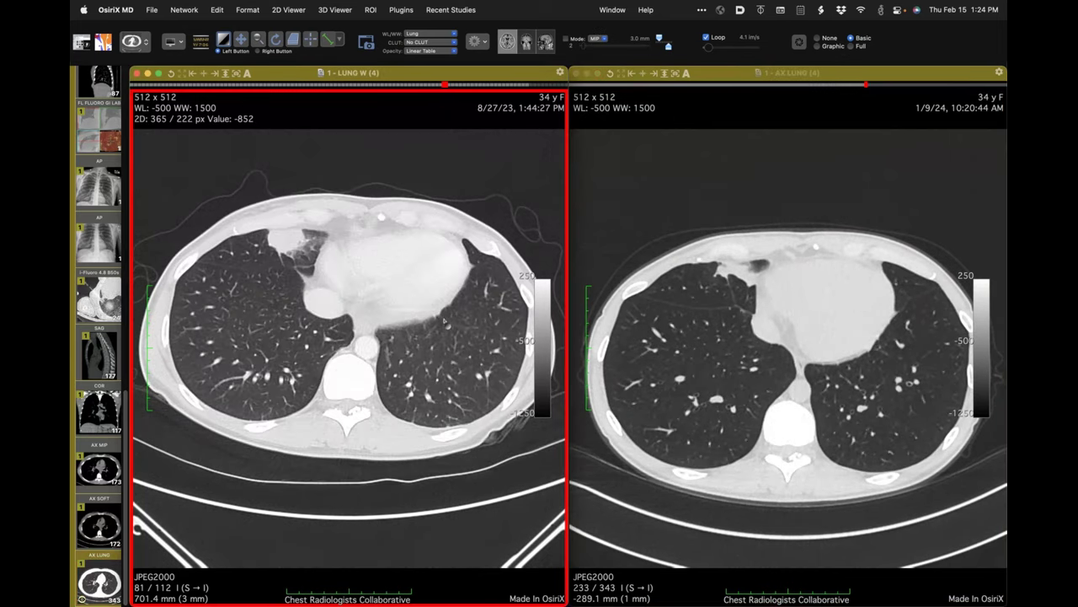
{"action": "left_click", "coordinate": [694, 354]}
{"action": "scroll", "coordinate": [694, 353], "scroll_direction": "down", "scroll_amount": 2}
{"action": "scroll", "coordinate": [693, 354], "scroll_direction": "down", "scroll_amount": 1}
{"action": "left_click", "coordinate": [336, 362]}
{"action": "scroll", "coordinate": [335, 363], "scroll_direction": "down", "scroll_amount": 10}
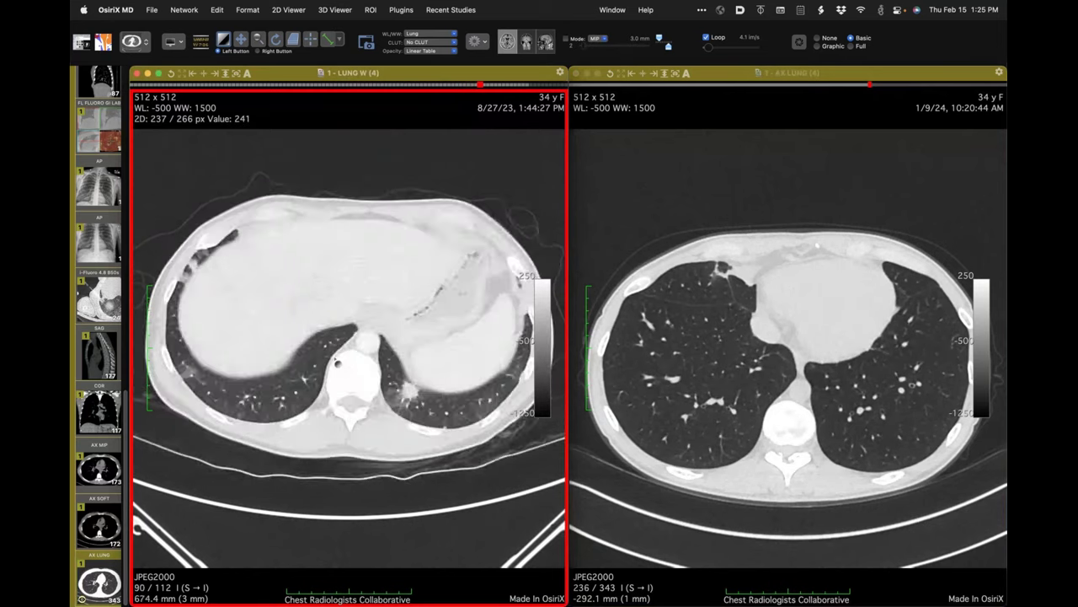
{"action": "scroll", "coordinate": [335, 362], "scroll_direction": "down", "scroll_amount": 2}
{"action": "left_click", "coordinate": [655, 394]}
{"action": "scroll", "coordinate": [656, 394], "scroll_direction": "down", "scroll_amount": 16}
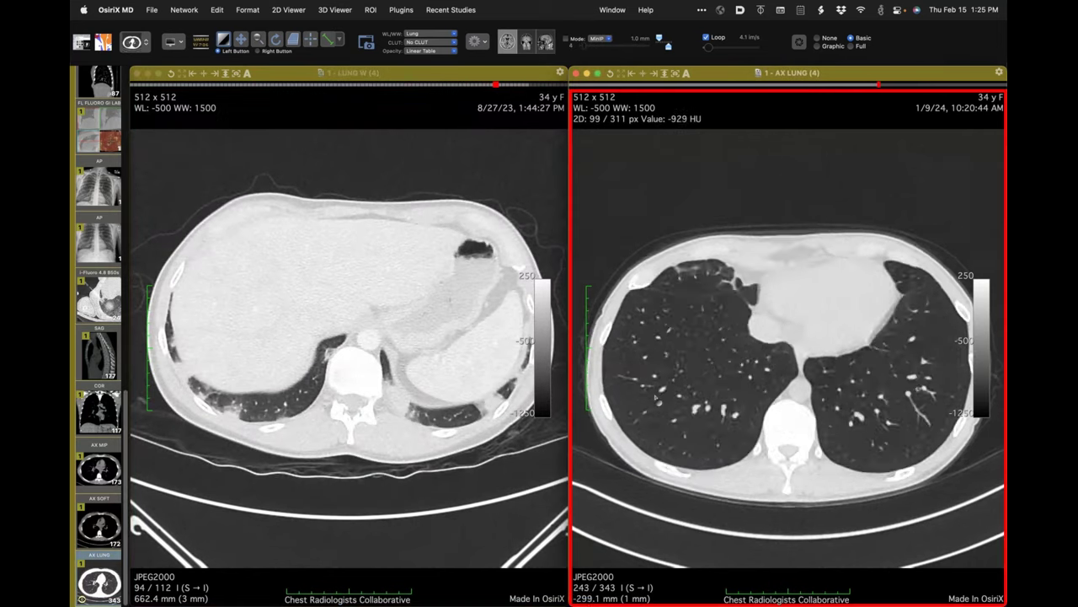
{"action": "scroll", "coordinate": [655, 398], "scroll_direction": "down", "scroll_amount": 20}
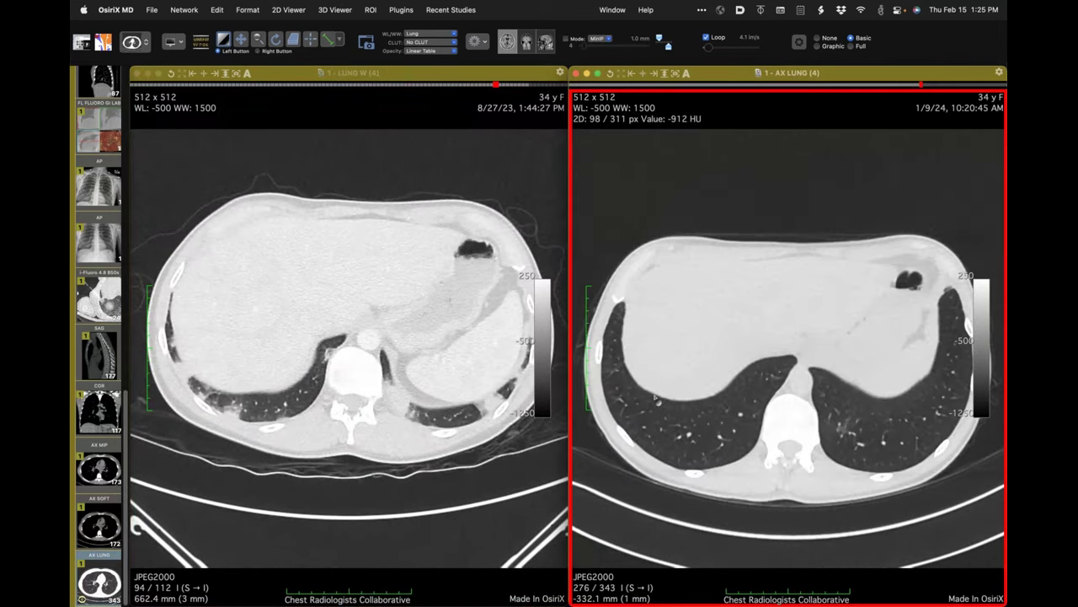
{"action": "scroll", "coordinate": [655, 398], "scroll_direction": "down", "scroll_amount": 17}
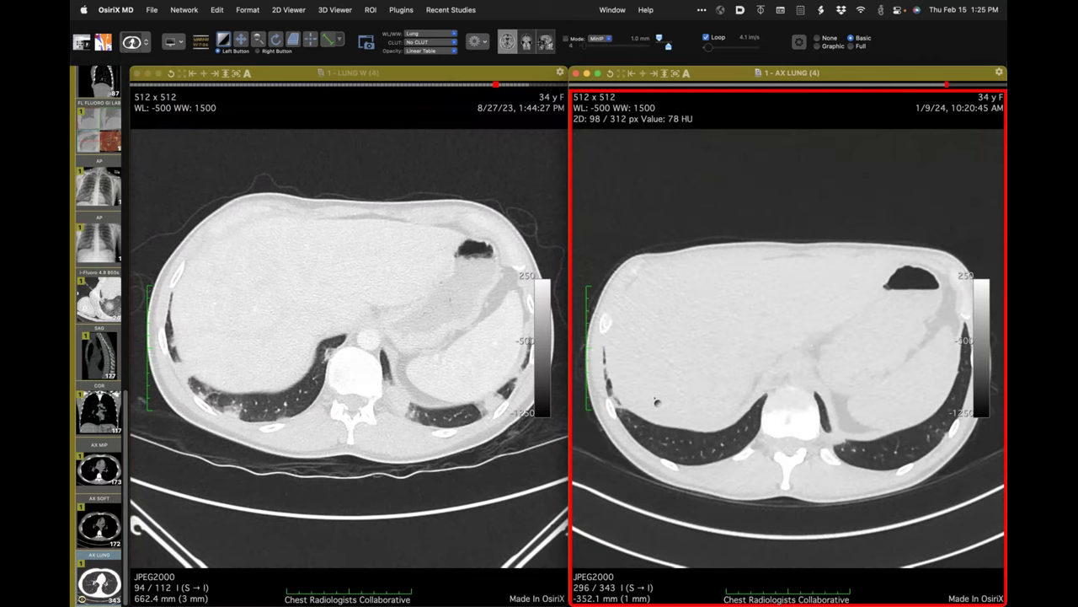
{"action": "scroll", "coordinate": [656, 399], "scroll_direction": "down", "scroll_amount": 10}
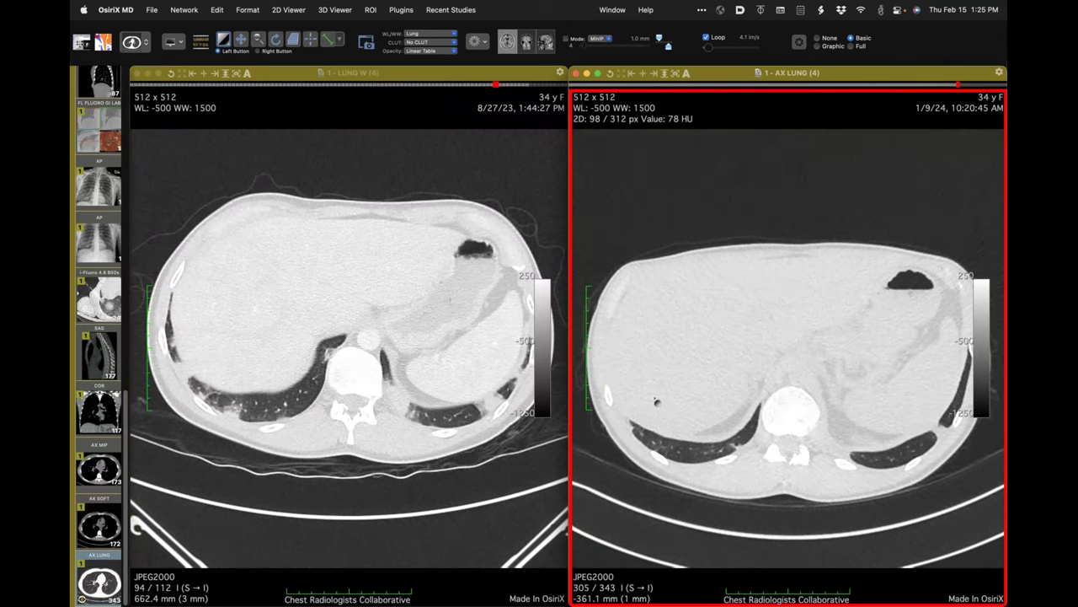
{"action": "scroll", "coordinate": [655, 401], "scroll_direction": "down", "scroll_amount": 4}
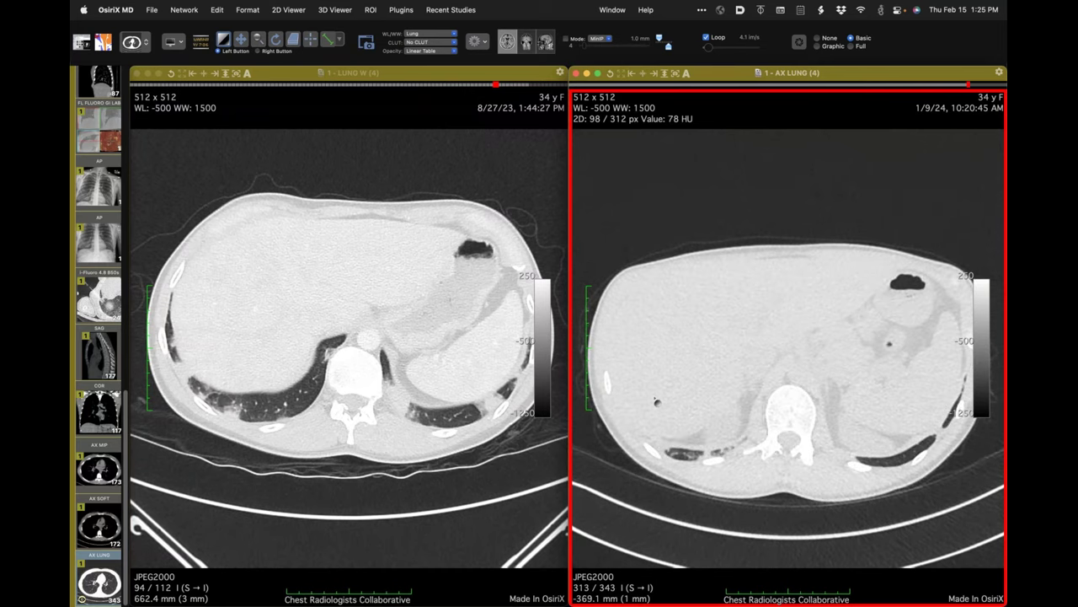
{"action": "scroll", "coordinate": [680, 498], "scroll_direction": "up", "scroll_amount": 2}
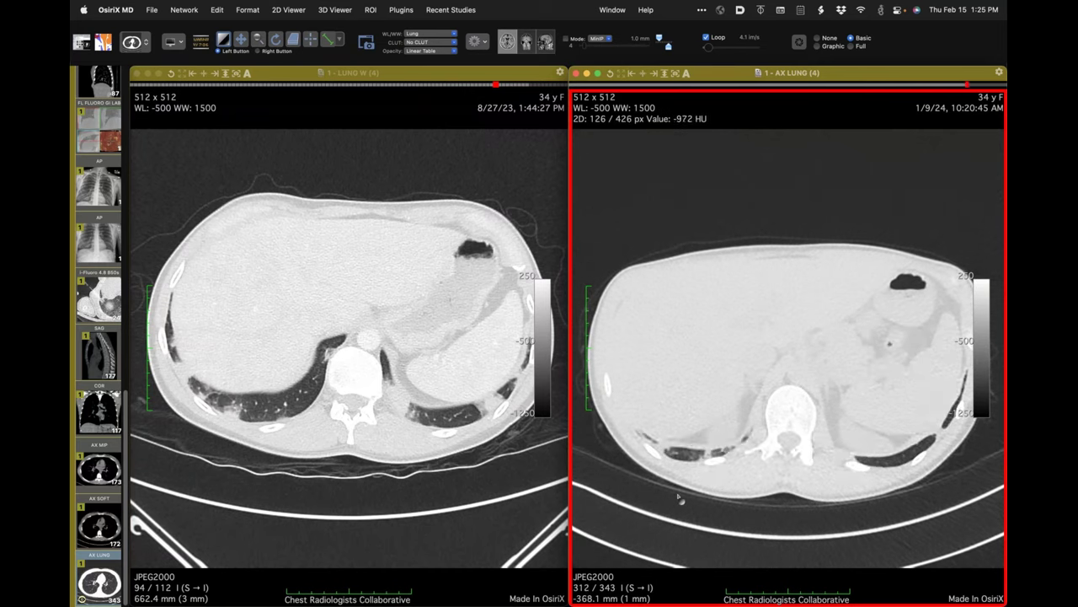
{"action": "scroll", "coordinate": [679, 498], "scroll_direction": "up", "scroll_amount": 12}
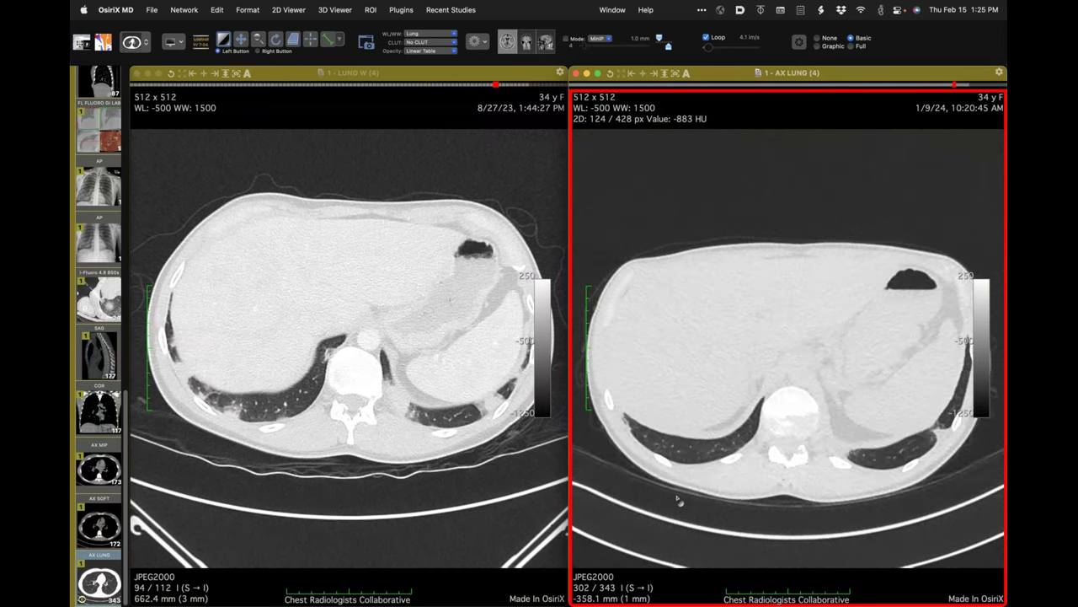
{"action": "scroll", "coordinate": [679, 500], "scroll_direction": "up", "scroll_amount": 20}
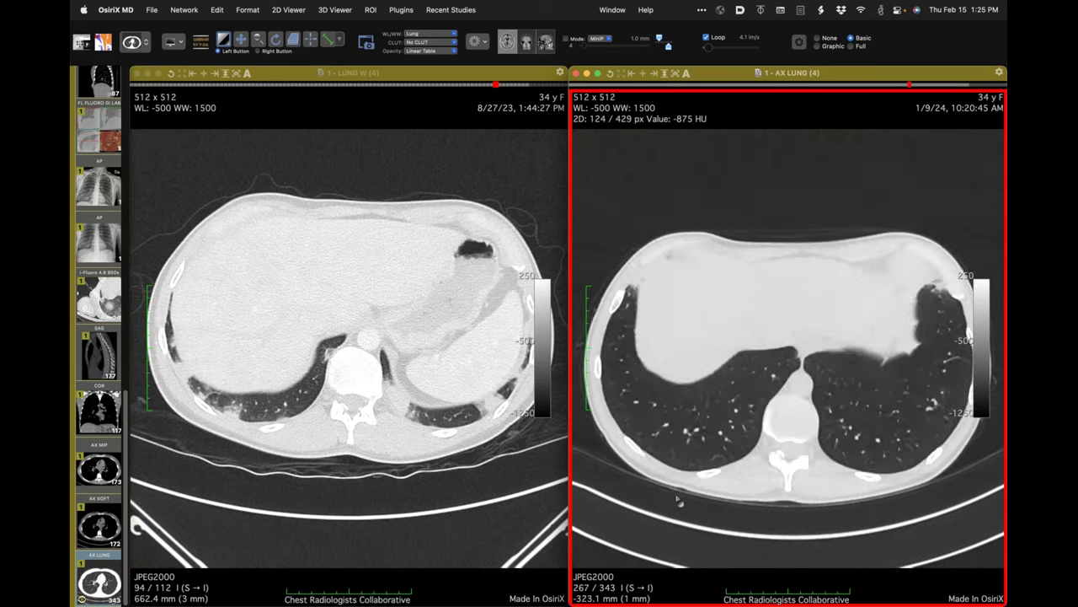
{"action": "scroll", "coordinate": [679, 499], "scroll_direction": "up", "scroll_amount": 15}
Step: Fine-tune the prior LUNG W series to slice 83 of 112 to match
{"action": "left_click", "coordinate": [224, 224]}
{"action": "scroll", "coordinate": [274, 287], "scroll_direction": "up", "scroll_amount": 3}
{"action": "scroll", "coordinate": [274, 286], "scroll_direction": "up", "scroll_amount": 11}
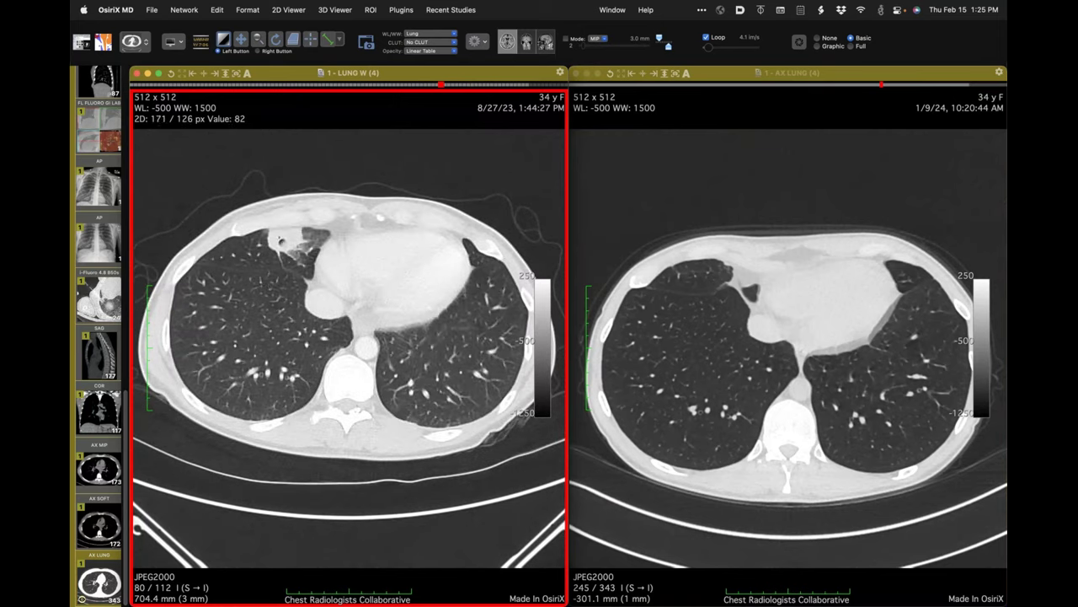
{"action": "scroll", "coordinate": [296, 261], "scroll_direction": "down", "scroll_amount": 5}
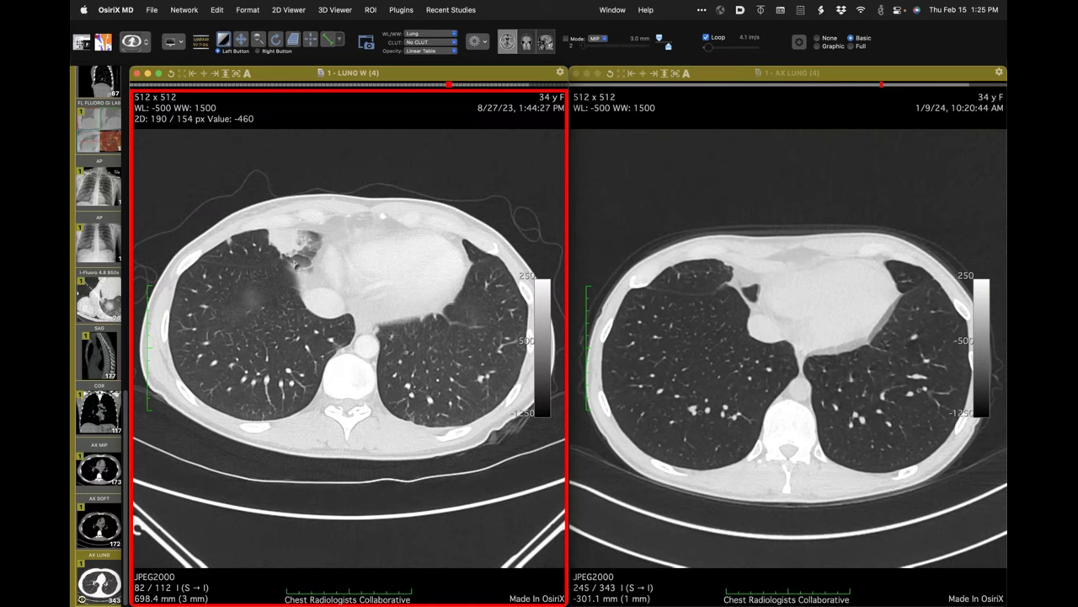
{"action": "scroll", "coordinate": [295, 266], "scroll_direction": "up", "scroll_amount": 5}
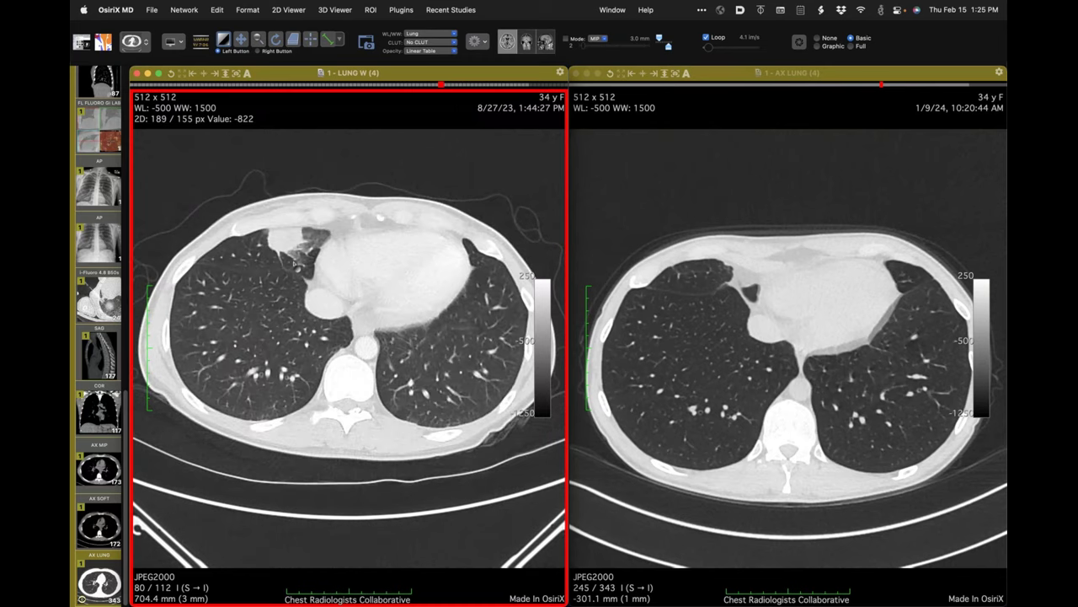
{"action": "scroll", "coordinate": [295, 325], "scroll_direction": "up", "scroll_amount": 4}
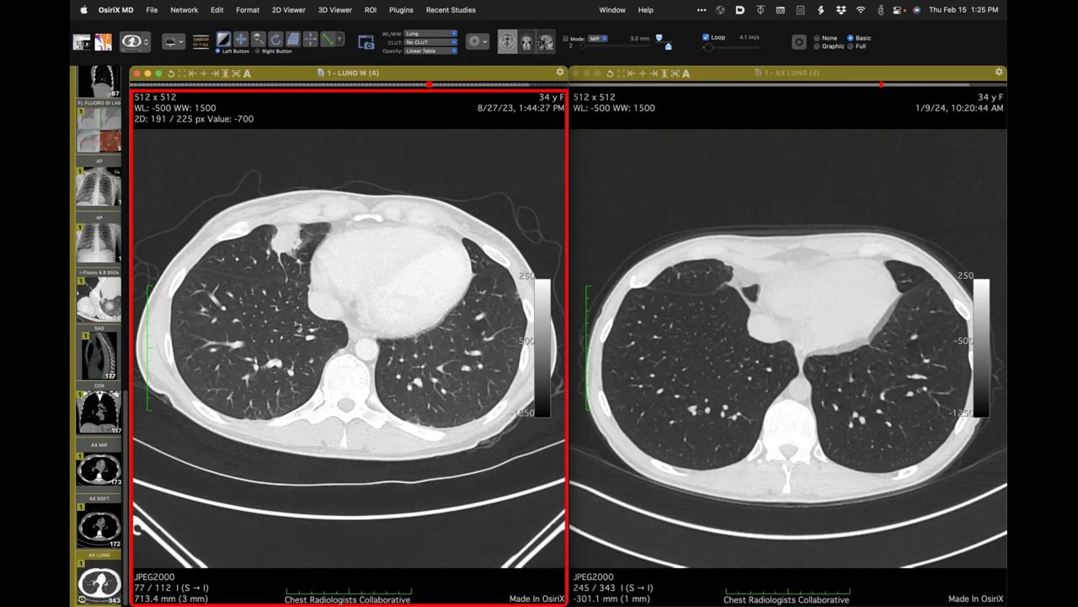
{"action": "scroll", "coordinate": [296, 325], "scroll_direction": "down", "scroll_amount": 6}
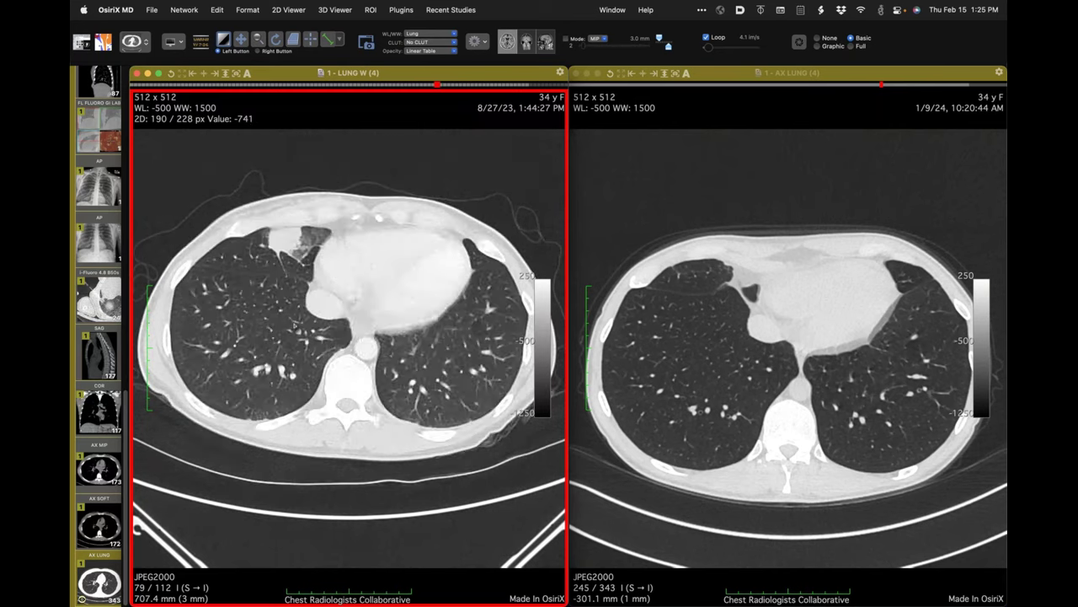
{"action": "scroll", "coordinate": [294, 326], "scroll_direction": "down", "scroll_amount": 3}
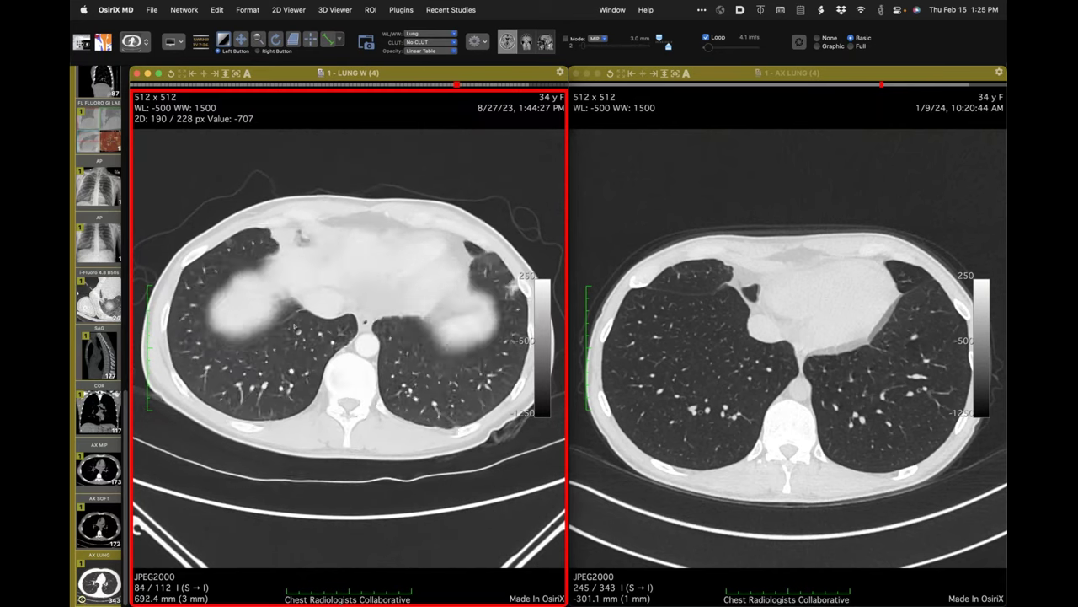
{"action": "scroll", "coordinate": [295, 326], "scroll_direction": "up", "scroll_amount": 2}
{"action": "scroll", "coordinate": [294, 327], "scroll_direction": "up", "scroll_amount": 1}
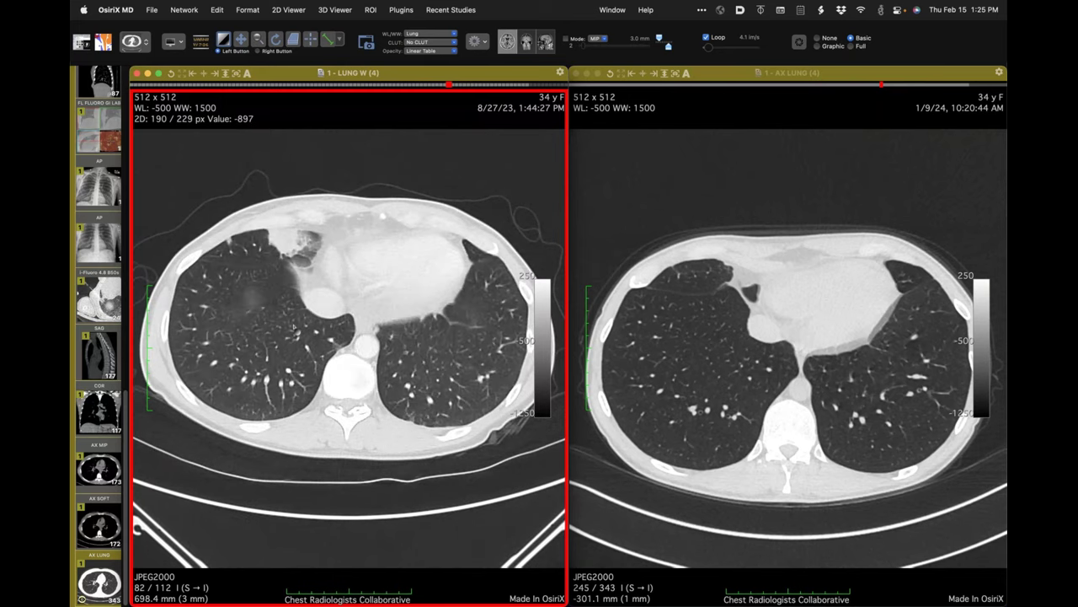
{"action": "scroll", "coordinate": [294, 327], "scroll_direction": "down", "scroll_amount": 2}
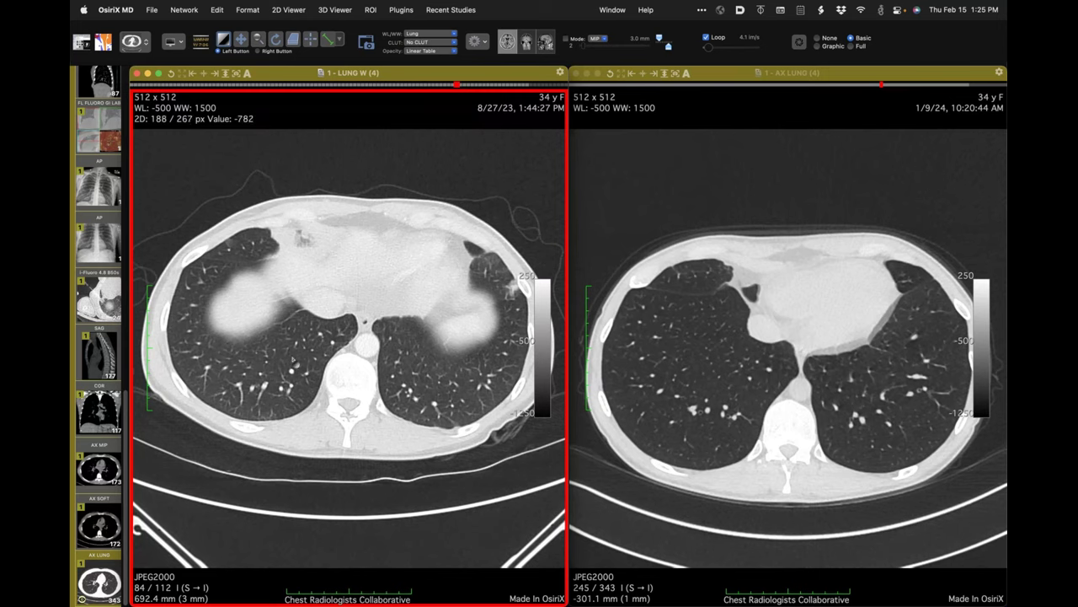
{"action": "scroll", "coordinate": [310, 364], "scroll_direction": "up", "scroll_amount": 4}
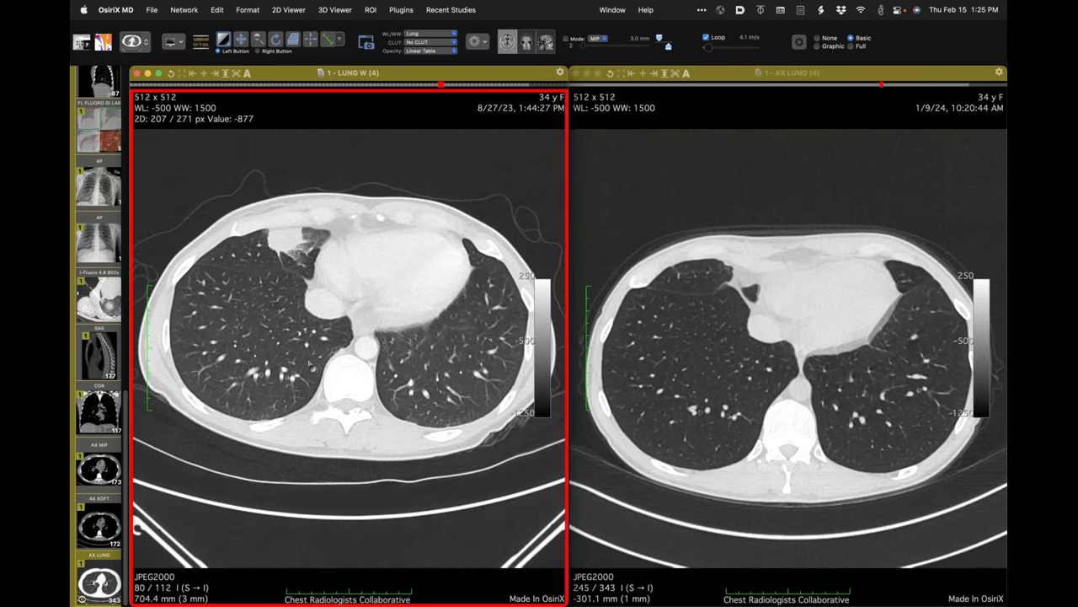
{"action": "scroll", "coordinate": [310, 364], "scroll_direction": "down", "scroll_amount": 3}
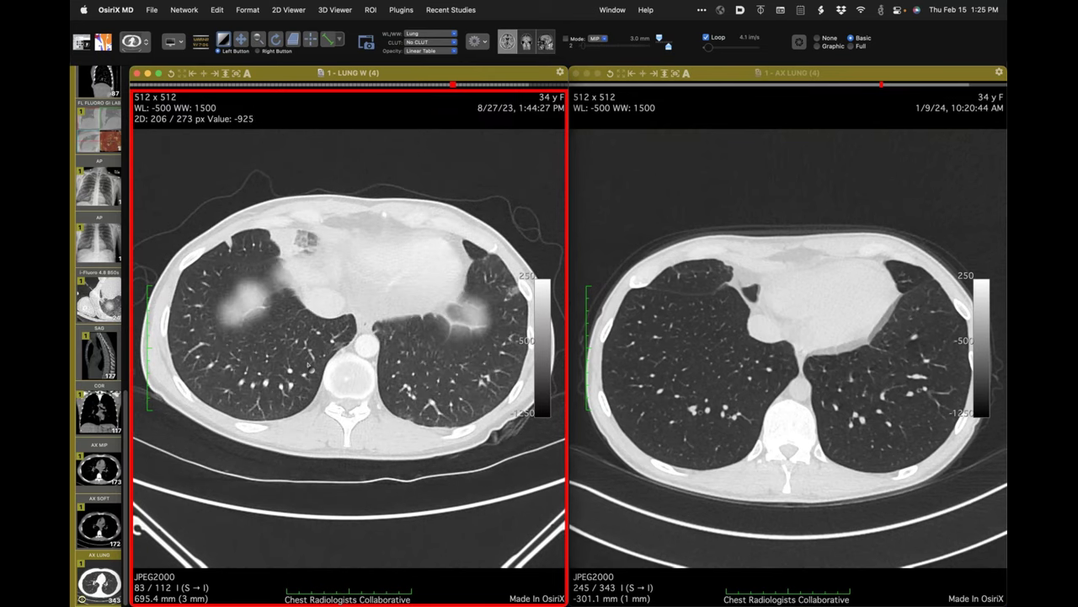
{"action": "scroll", "coordinate": [310, 364], "scroll_direction": "up", "scroll_amount": 1}
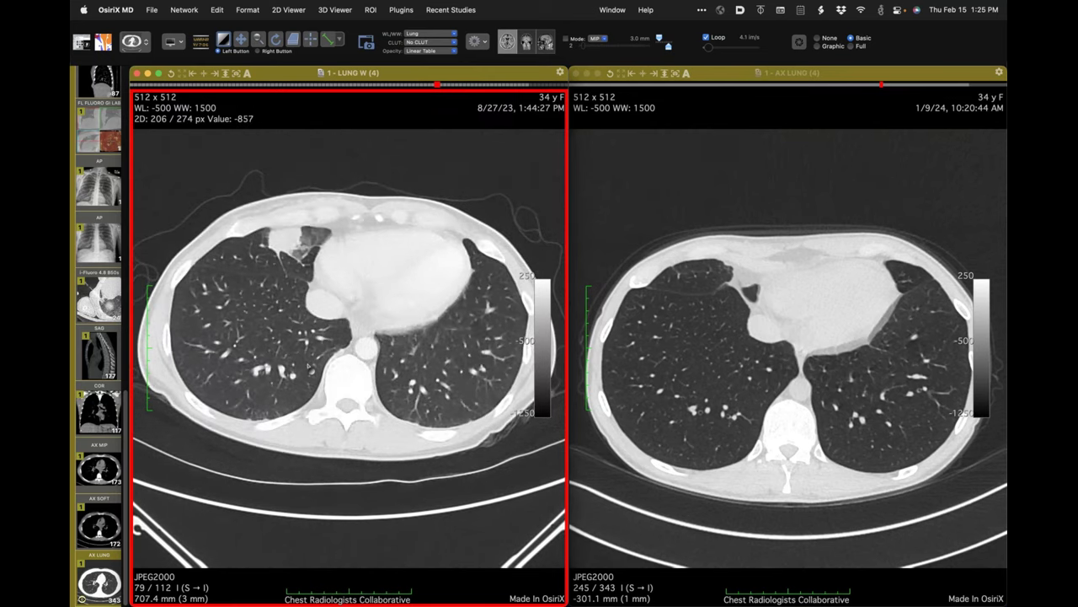
{"action": "scroll", "coordinate": [309, 365], "scroll_direction": "down", "scroll_amount": 1}
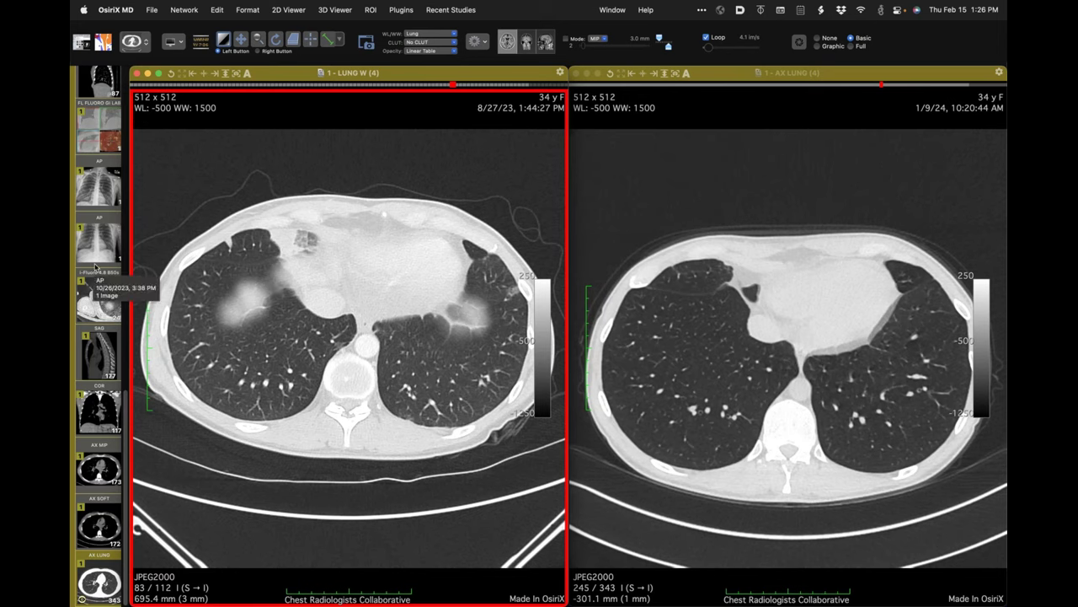
Step: Replace LUNG W in the left viewer with the CaseSummary slides, image 2 of 14
{"action": "scroll", "coordinate": [97, 270], "scroll_direction": "up", "scroll_amount": 5}
{"action": "scroll", "coordinate": [97, 268], "scroll_direction": "up", "scroll_amount": 8}
{"action": "scroll", "coordinate": [97, 268], "scroll_direction": "up", "scroll_amount": 3}
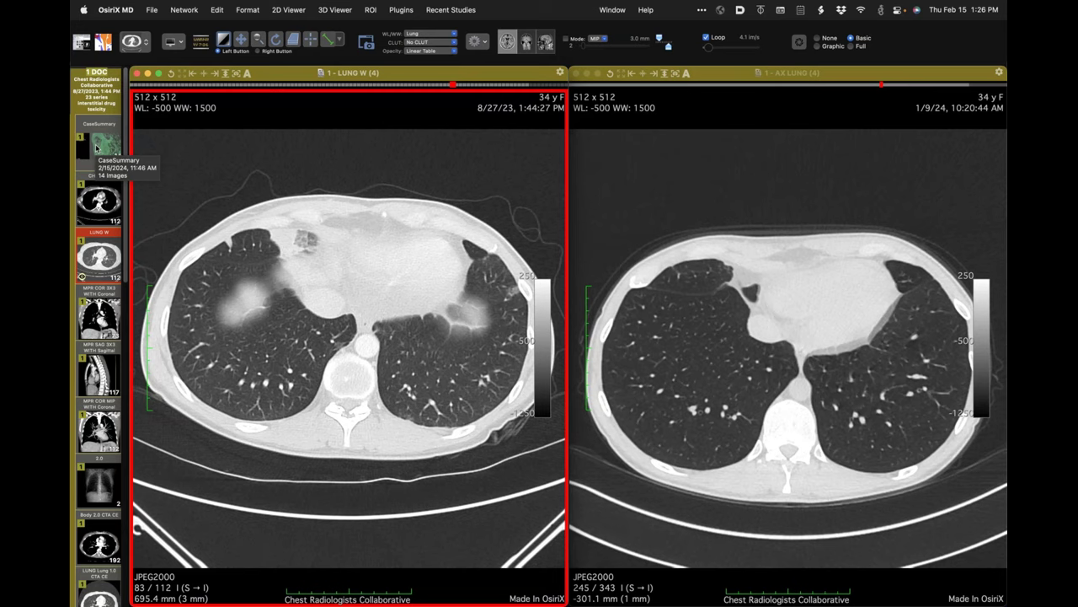
{"action": "left_click_drag", "start_coordinate": [96, 148], "coordinate": [297, 209]}
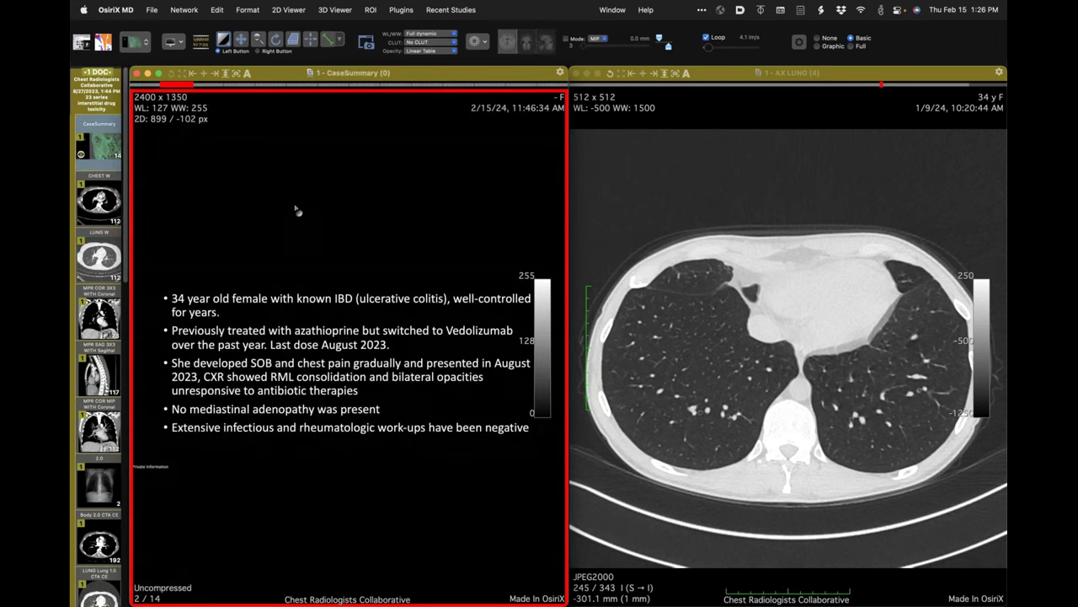
Step: Invert the CaseSummary slide to black text on white with B/W Inverse
{"action": "double_click", "coordinate": [297, 209]}
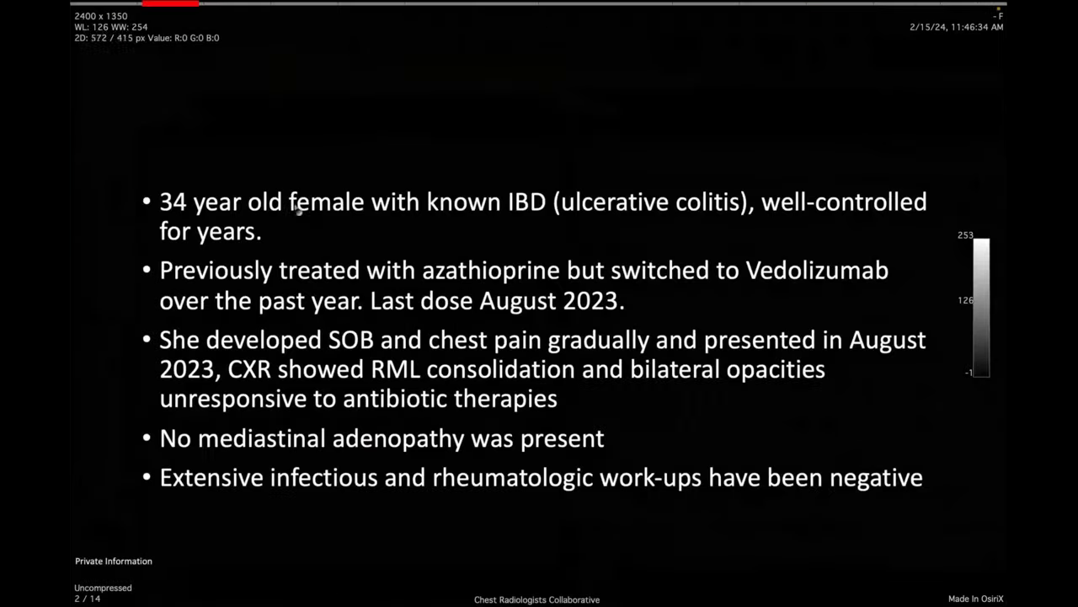
{"action": "double_click", "coordinate": [360, 141]}
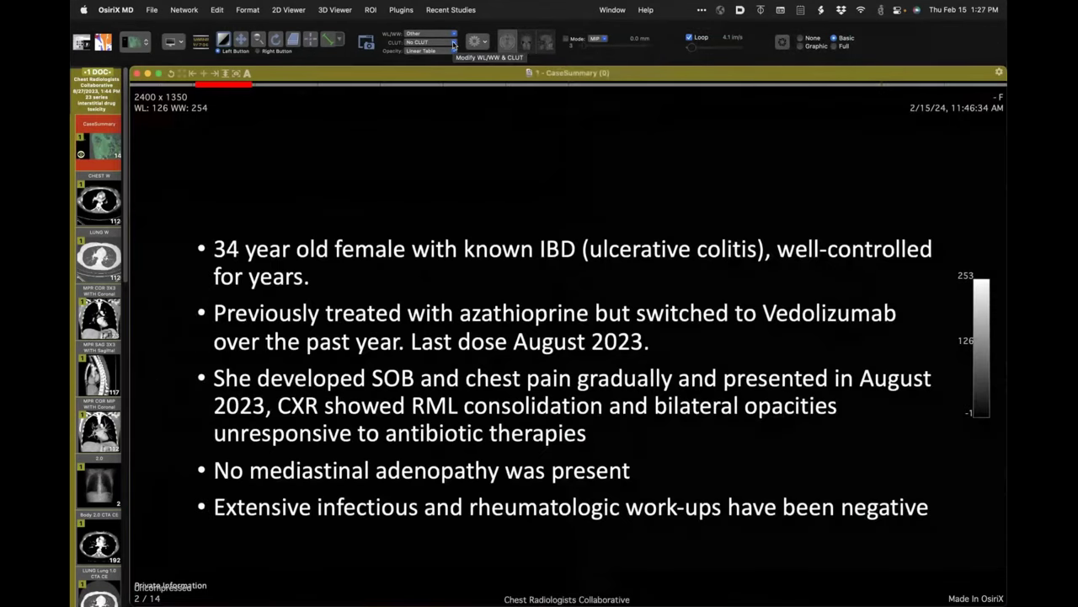
{"action": "left_click", "coordinate": [454, 44]}
{"action": "left_click", "coordinate": [394, 137]}
{"action": "key", "text": "i"}
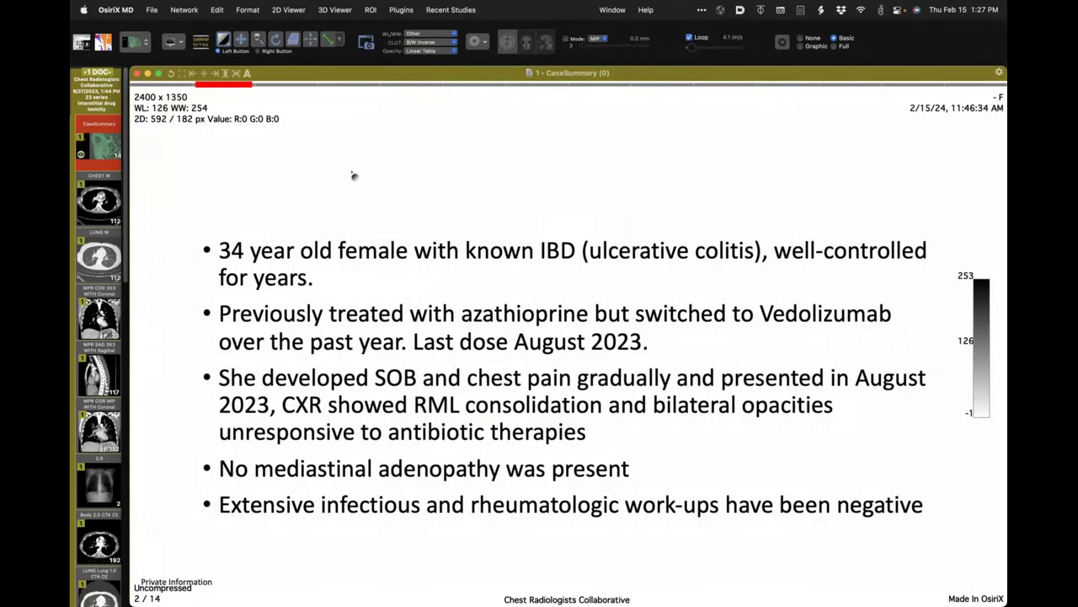
Step: Advance the CaseSummary from image 2 to 5 of 14, the RADIOLOGY note
{"action": "scroll", "coordinate": [354, 176], "scroll_direction": "down", "scroll_amount": 1}
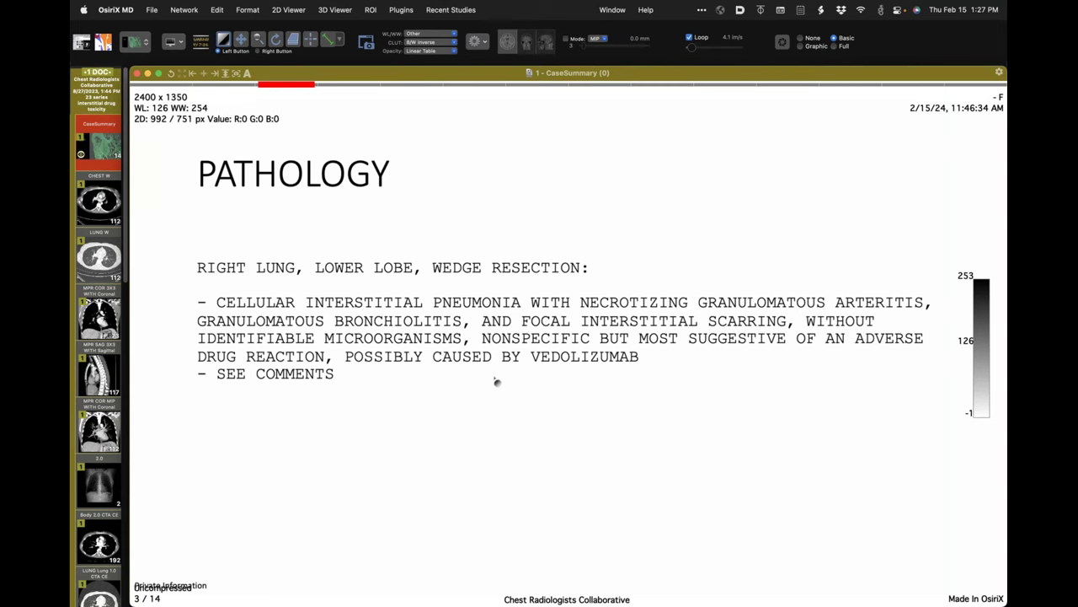
{"action": "scroll", "coordinate": [497, 381], "scroll_direction": "down", "scroll_amount": 1}
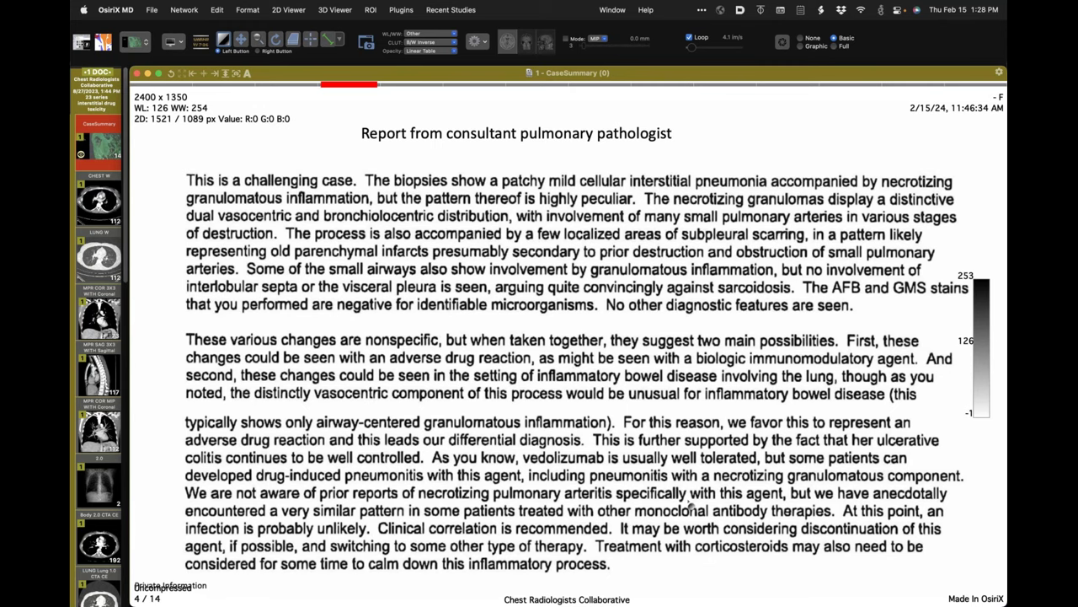
{"action": "scroll", "coordinate": [689, 504], "scroll_direction": "down", "scroll_amount": 1}
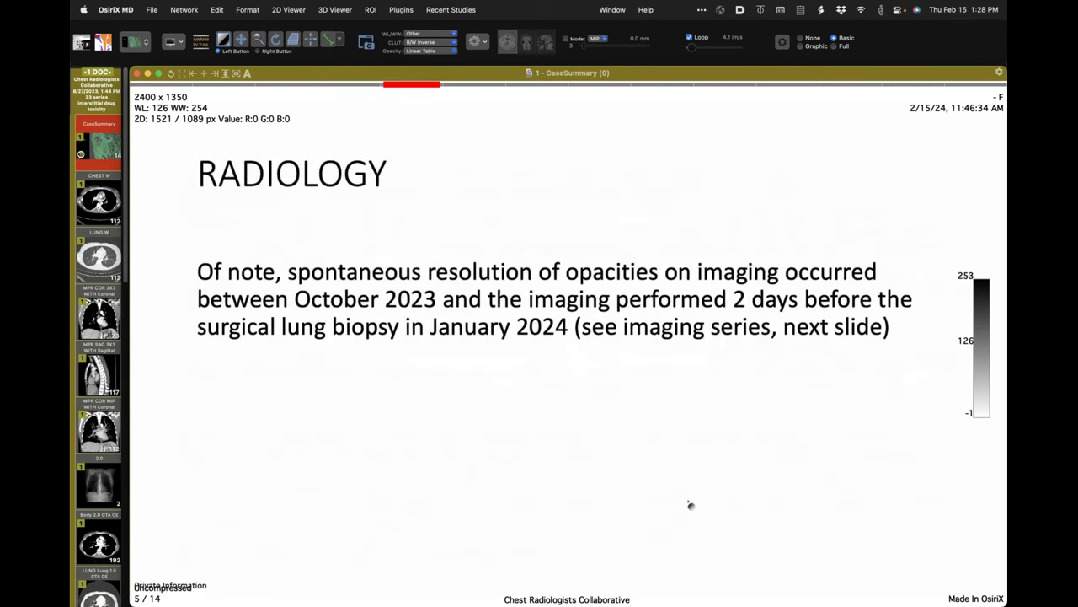